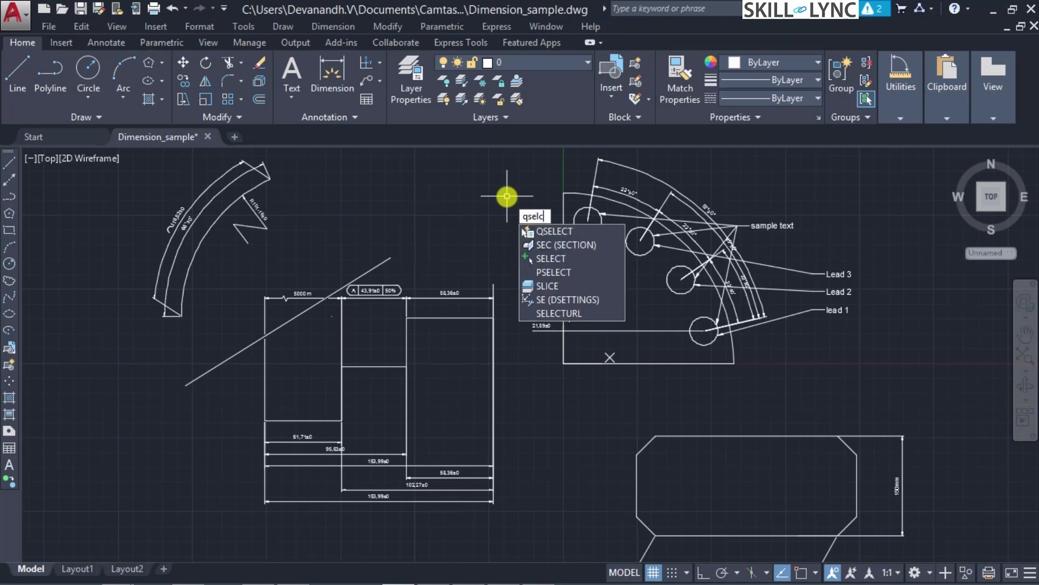
Step: Start Quick Select and check the available scopes, keeping the entire drawing as the scope
key(Return)
text(q)
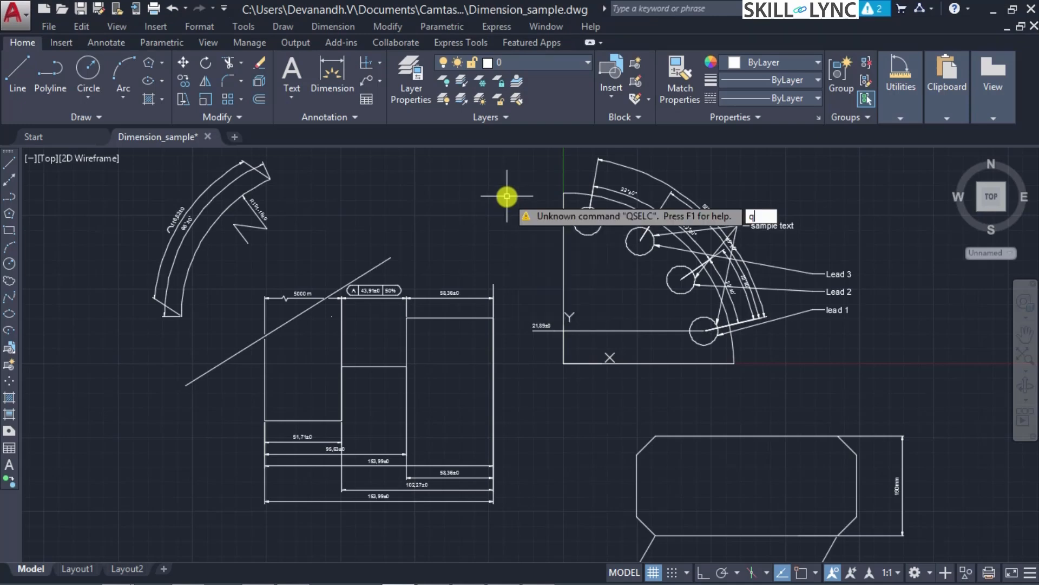
key(Return)
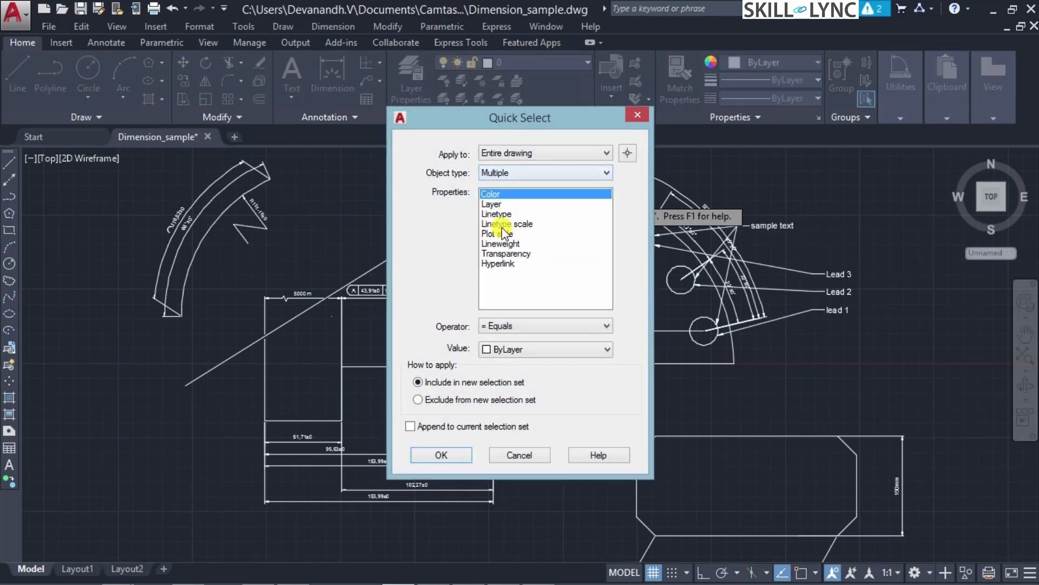
click(524, 155)
click(524, 155)
click(524, 154)
click(524, 155)
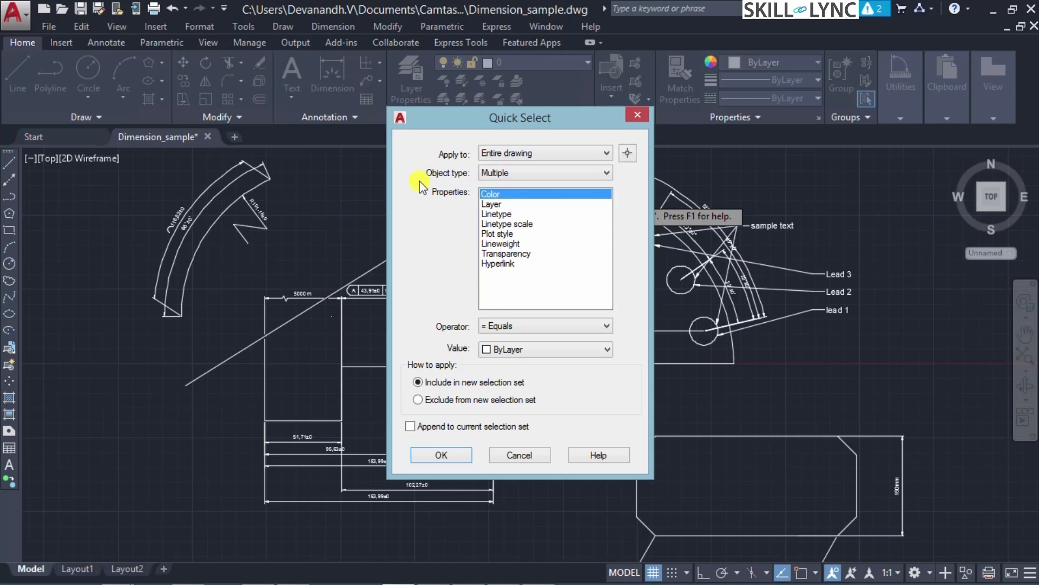
Step: Examine the object types available in Quick Select, set the type to Line and look through its properties
click(528, 173)
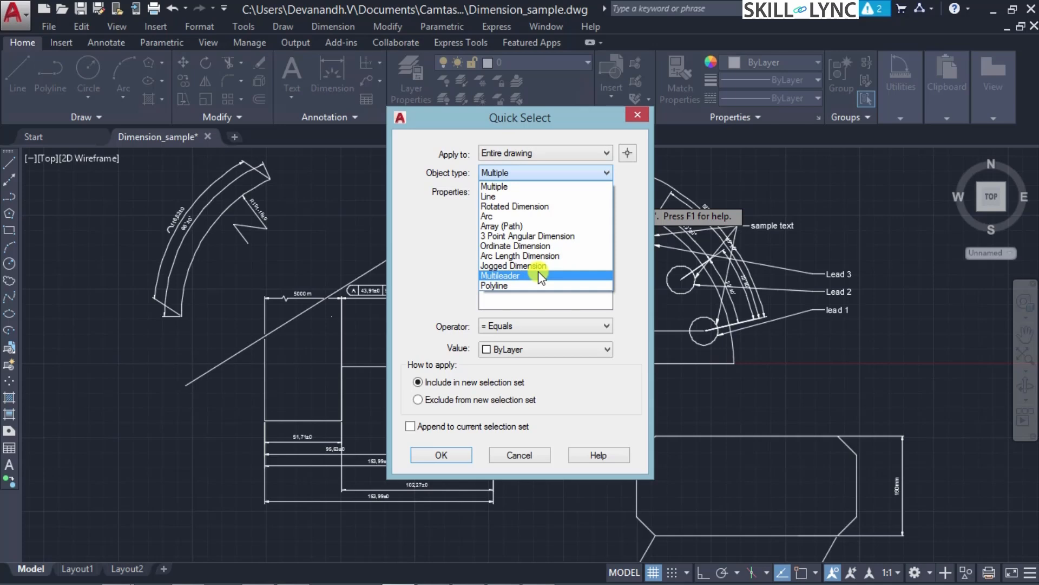
click(426, 238)
click(515, 172)
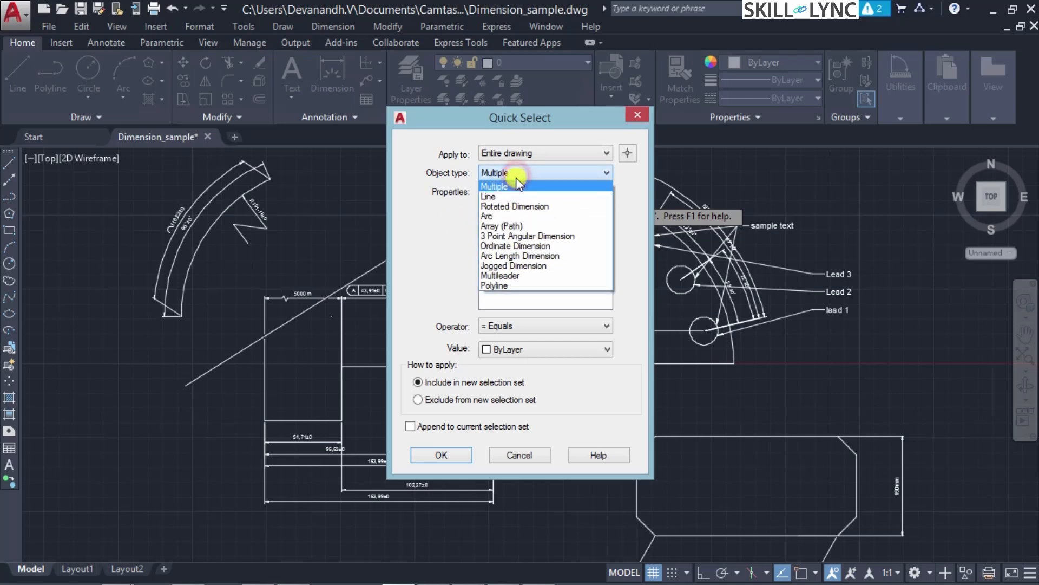
click(514, 198)
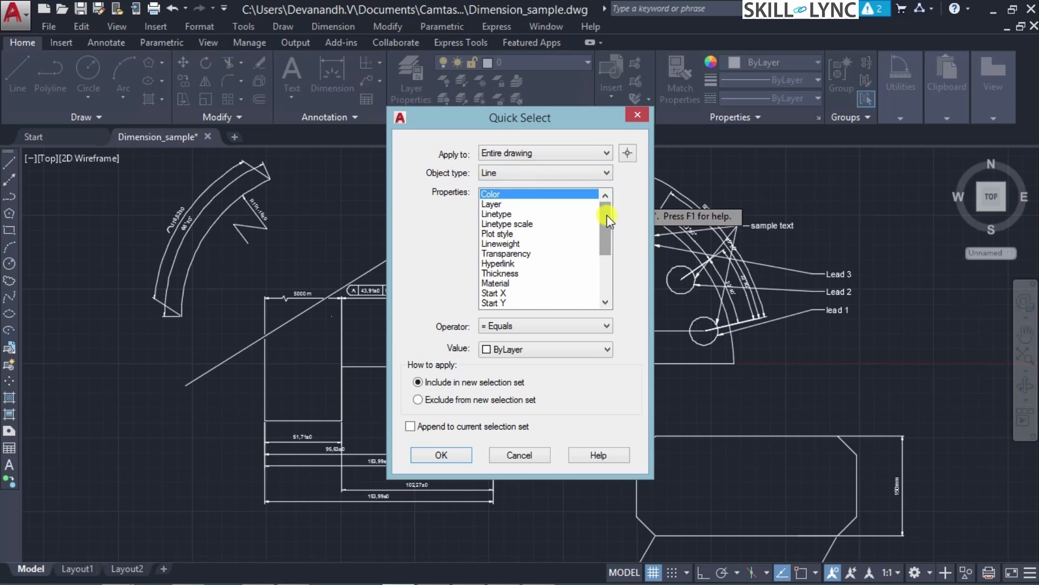
mouse_move(606, 216)
mouse_down()
mouse_move(607, 245)
mouse_move(605, 200)
mouse_up()
Step: Set the object type to Arc and look through its properties, choosing Arc length and Area
click(515, 174)
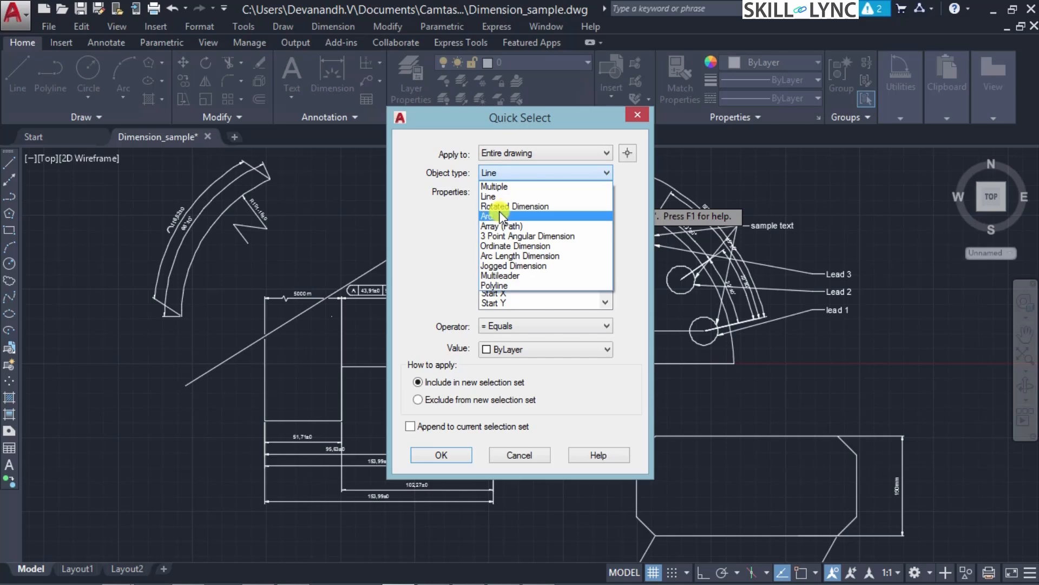
click(498, 217)
drag(608, 209, 612, 292)
click(539, 263)
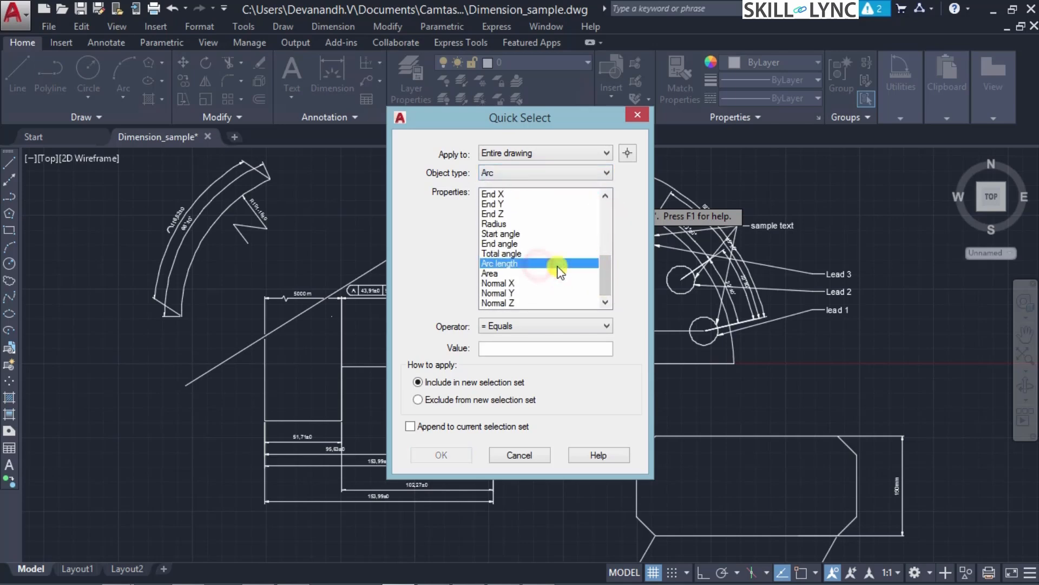
click(490, 272)
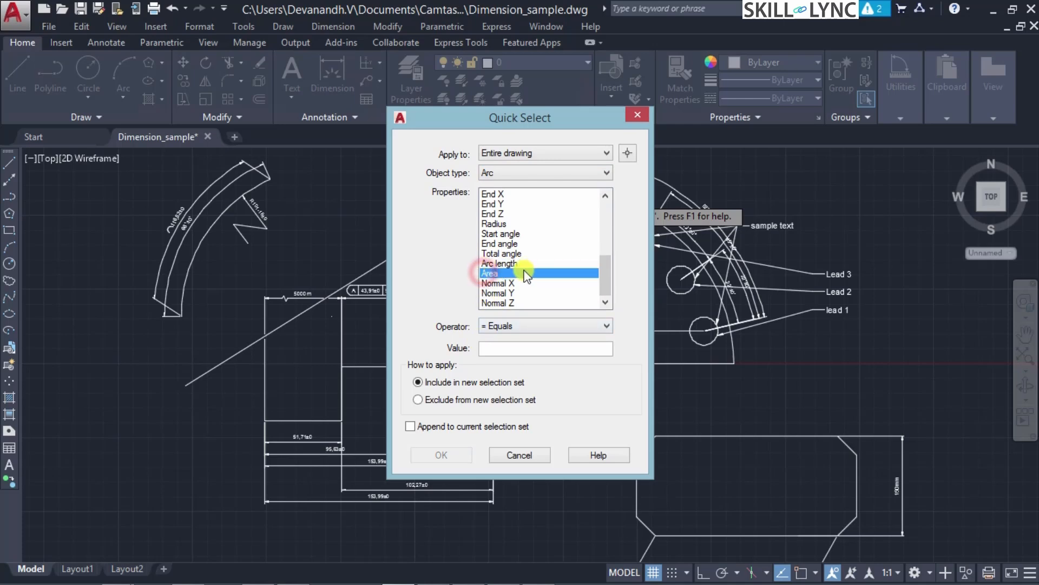
scroll(536, 273, up, 5)
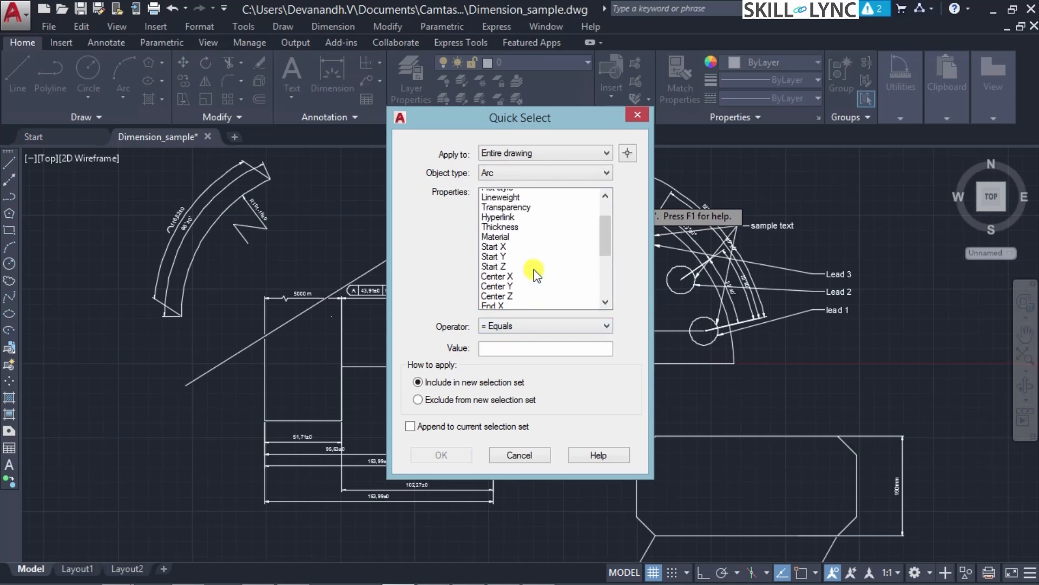
Step: Set the object type to Multileader and look through its properties, choosing Arrowhead, Leader extension and Horizontal Landing
click(525, 172)
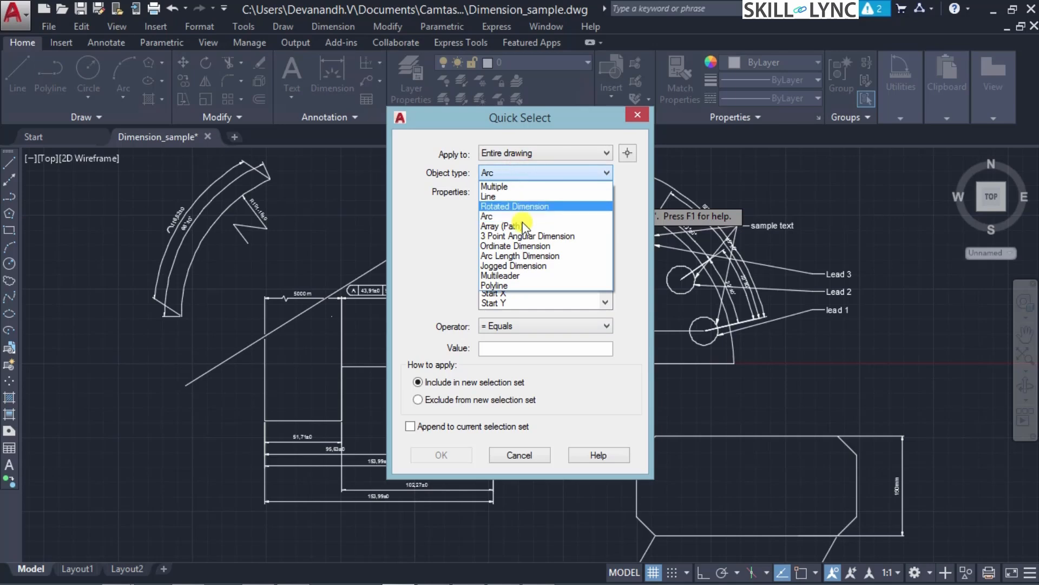
click(555, 275)
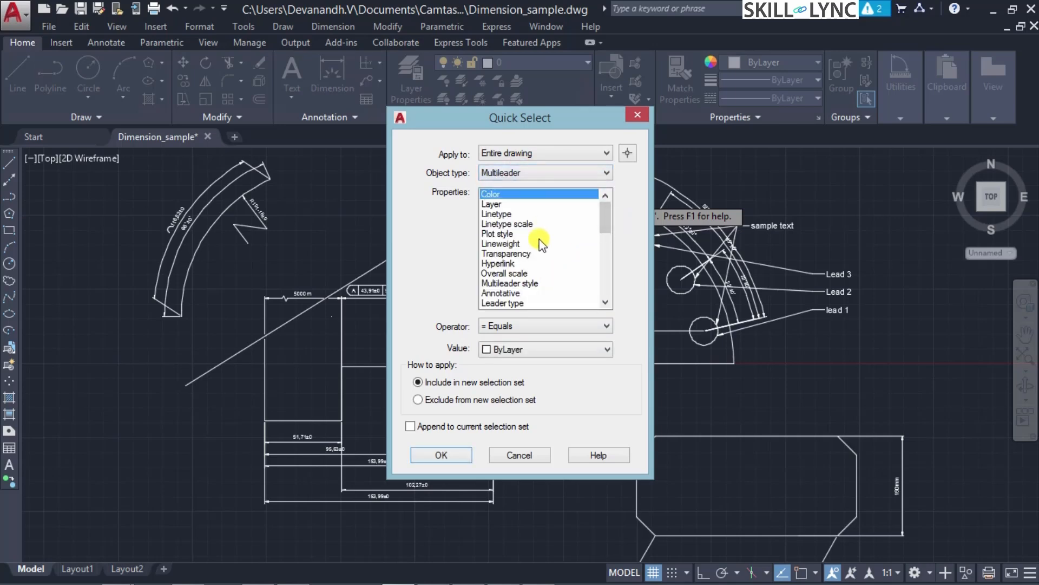
scroll(541, 237, down, 1)
scroll(540, 238, up, 1)
drag(602, 228, 605, 246)
click(529, 253)
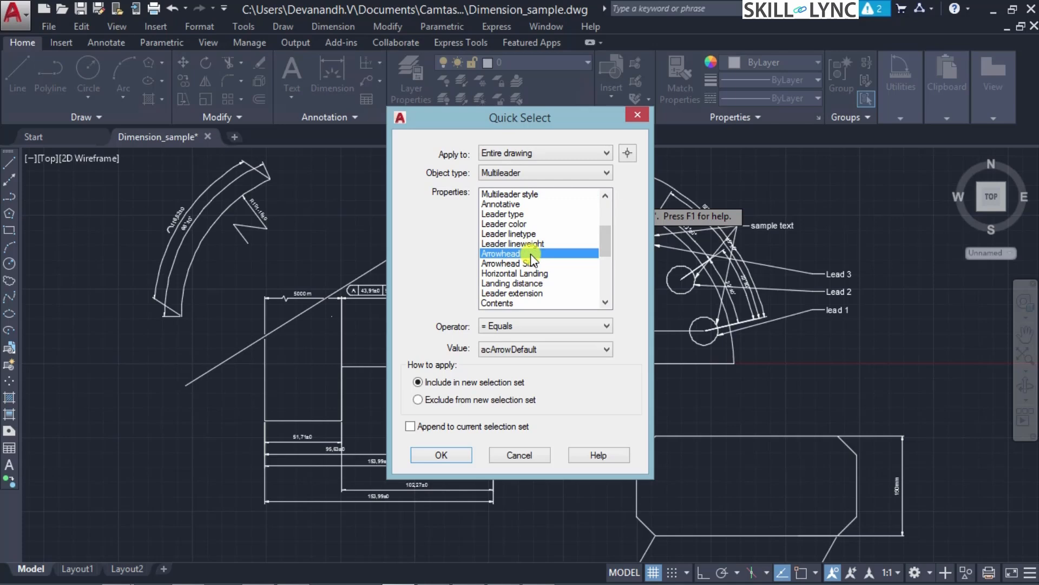
click(543, 293)
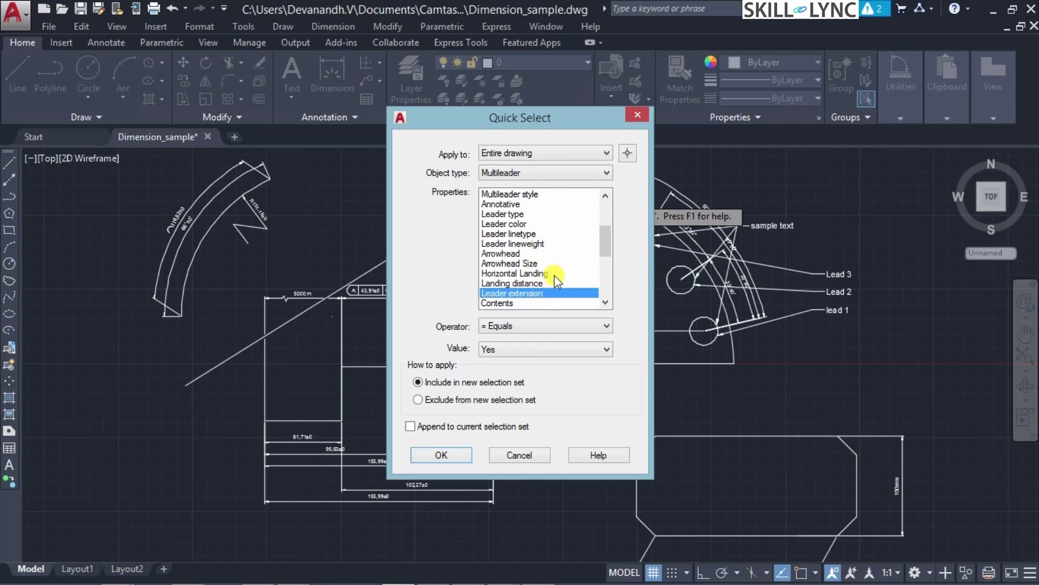
click(553, 273)
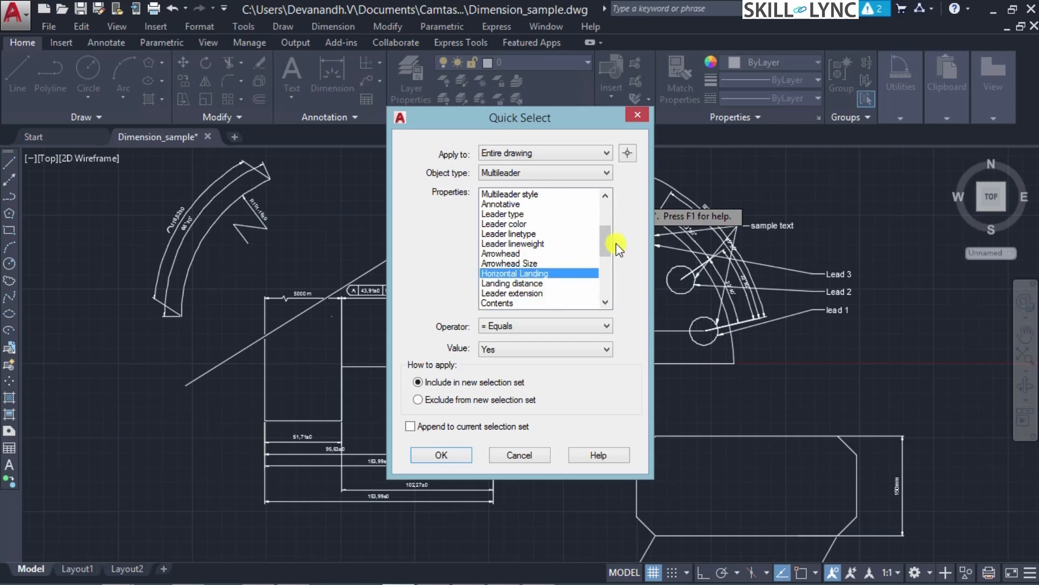
drag(607, 240, 616, 196)
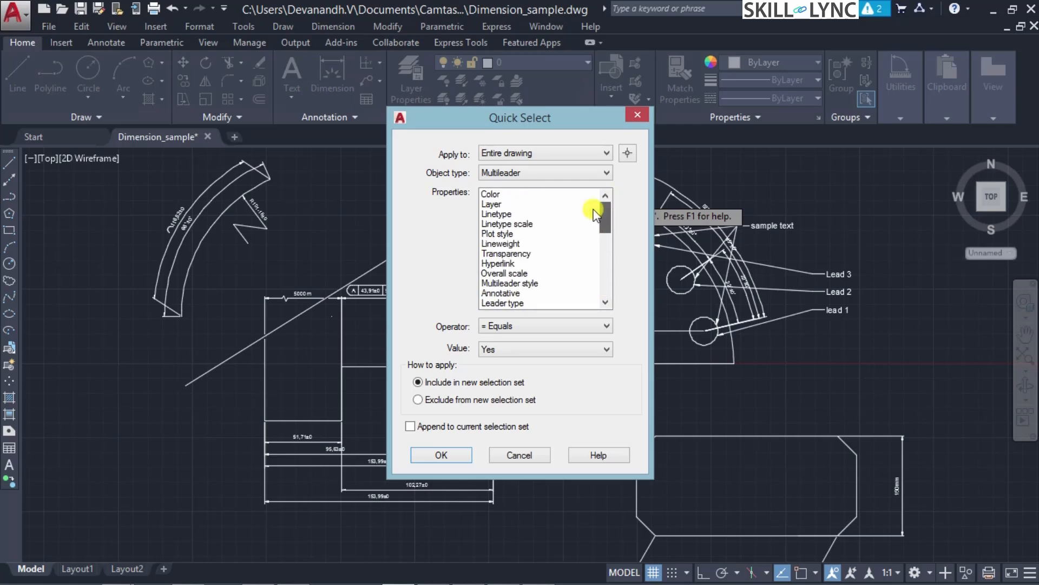
Step: Set the operator to Select All, apply the filter to select every multileader in the drawing, and clear the selection
click(498, 327)
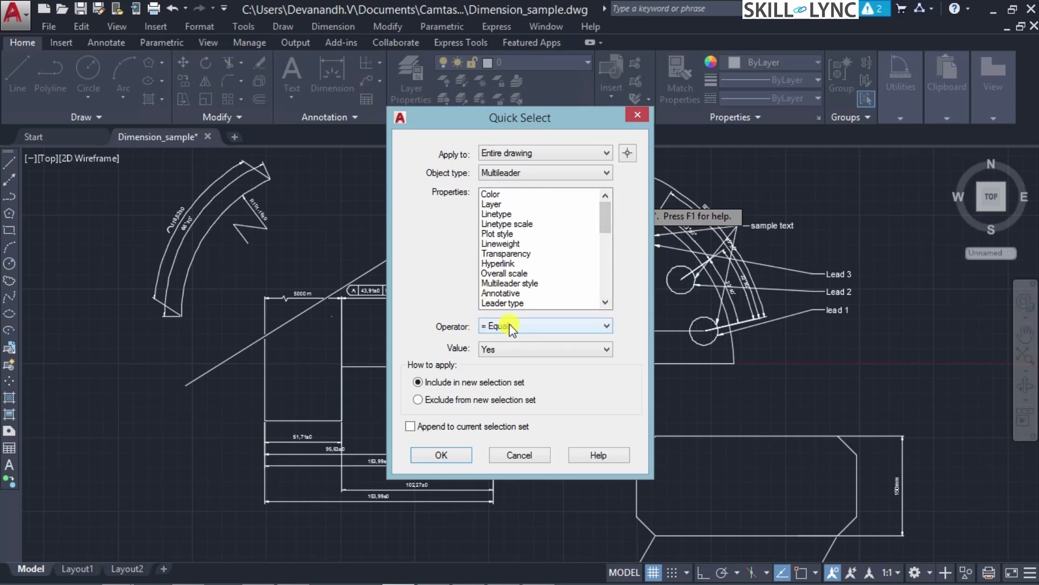
click(510, 327)
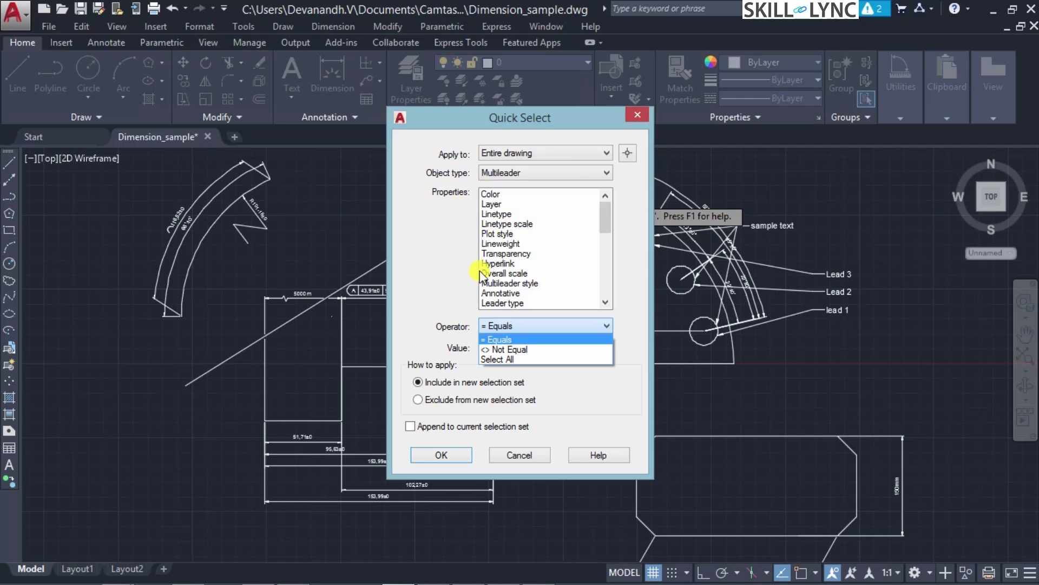
click(461, 345)
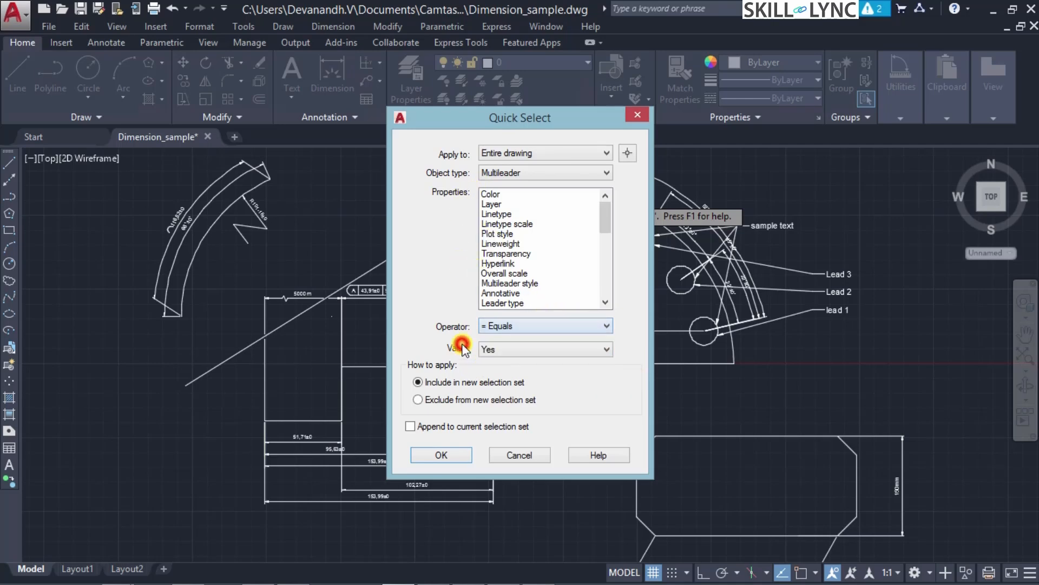
click(514, 326)
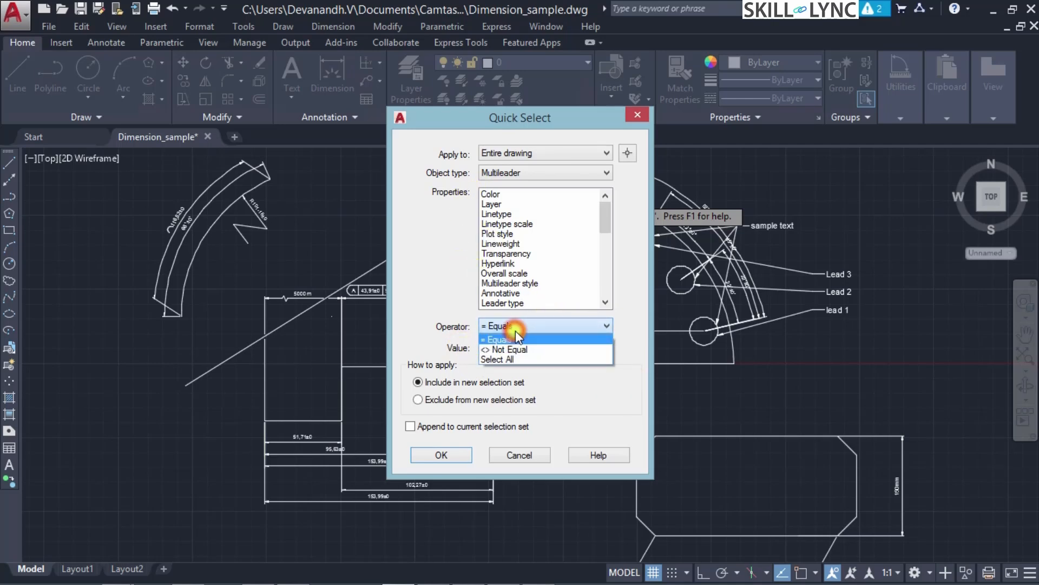
click(536, 359)
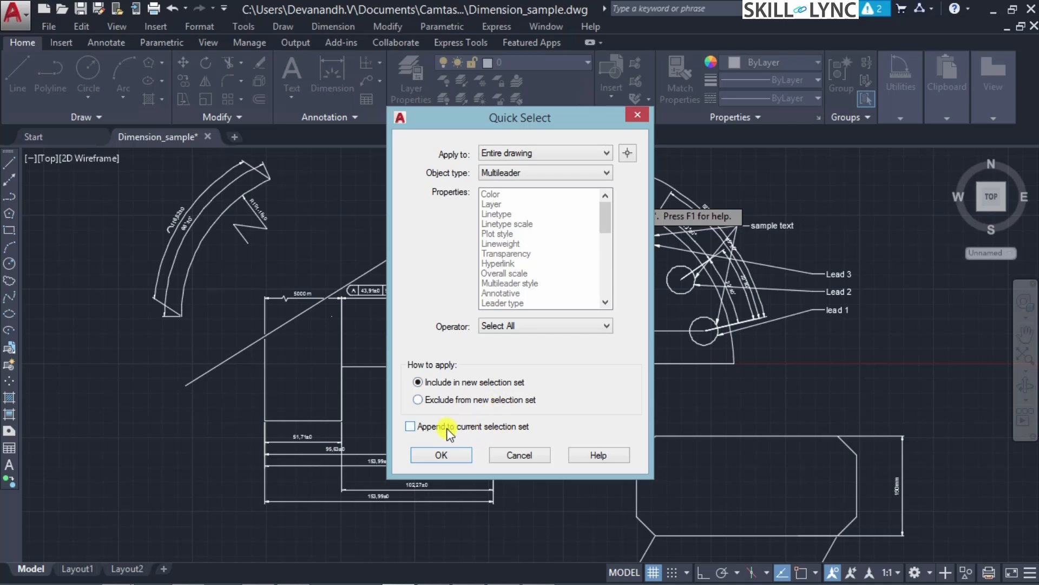
click(447, 454)
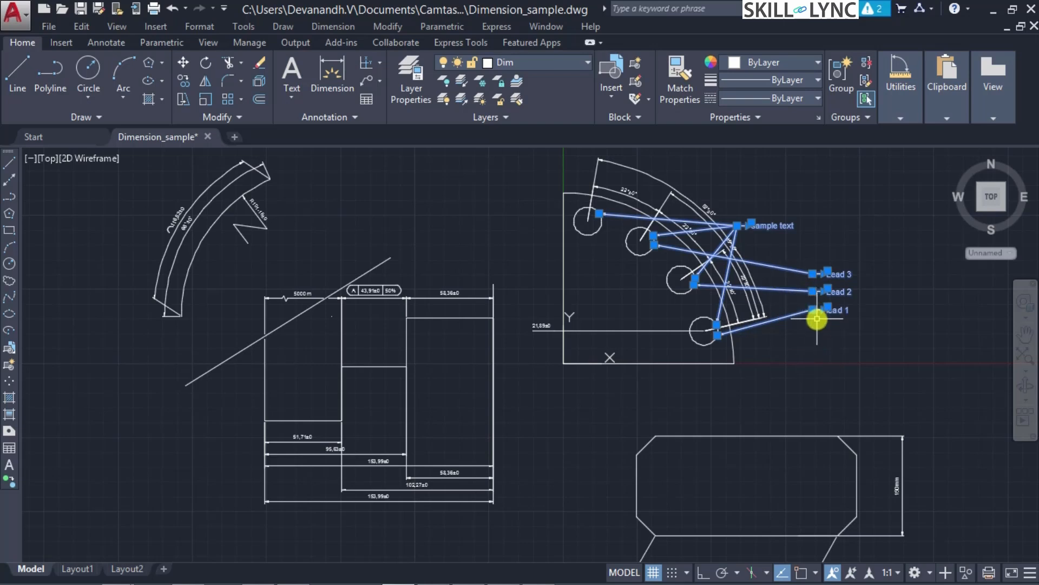
key(Escape)
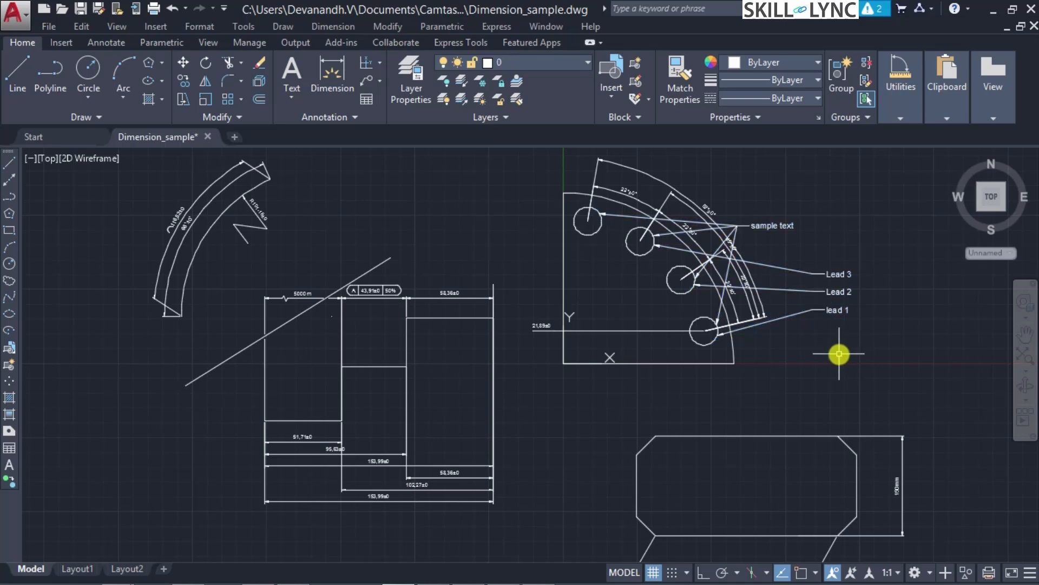
Step: Use Select Similar on the "lead 1" multileader to select all matching multileaders, and clear the selection
click(834, 308)
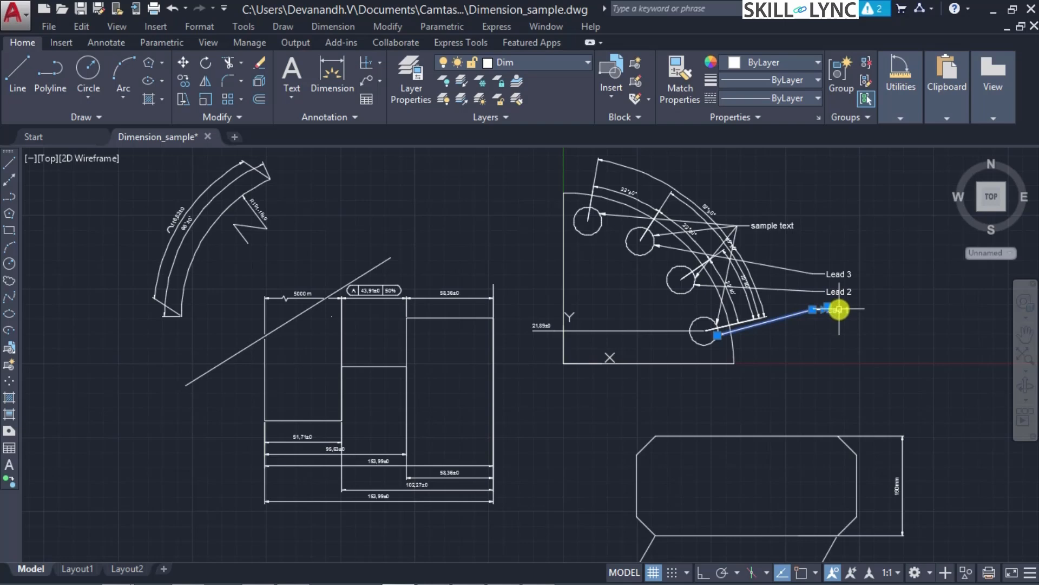
right_click(837, 309)
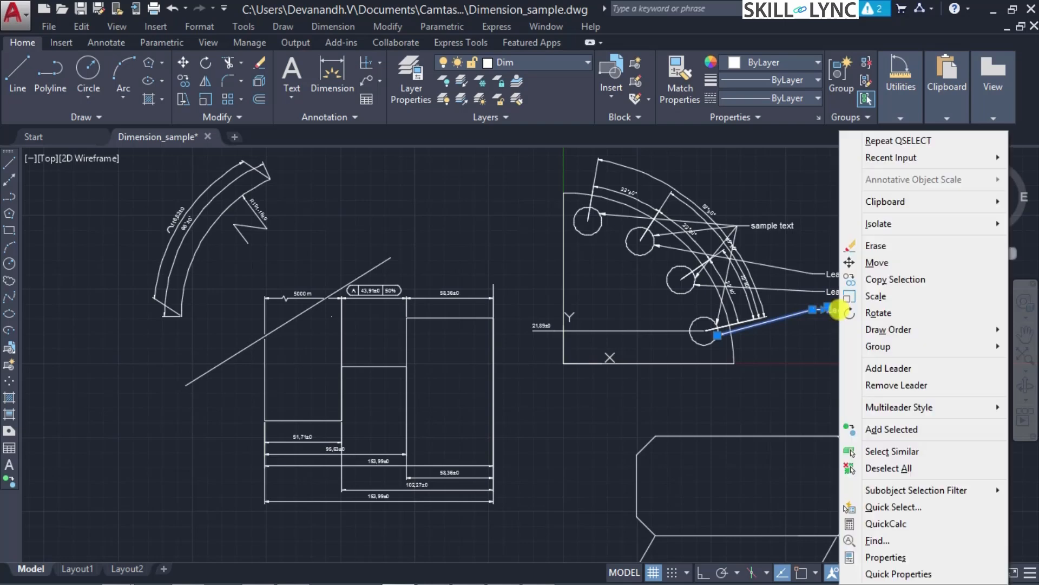
click(916, 452)
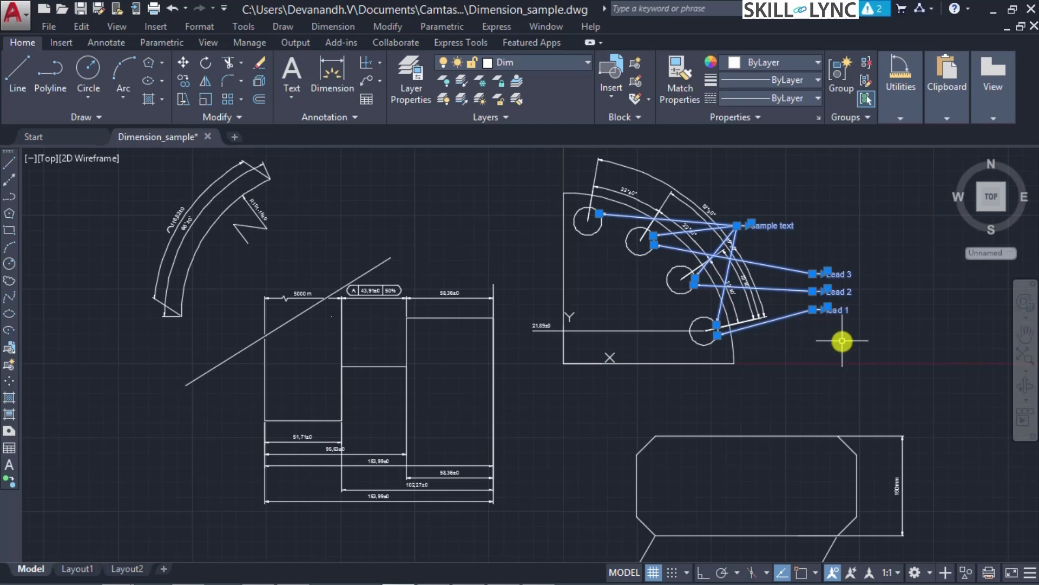
key(Escape)
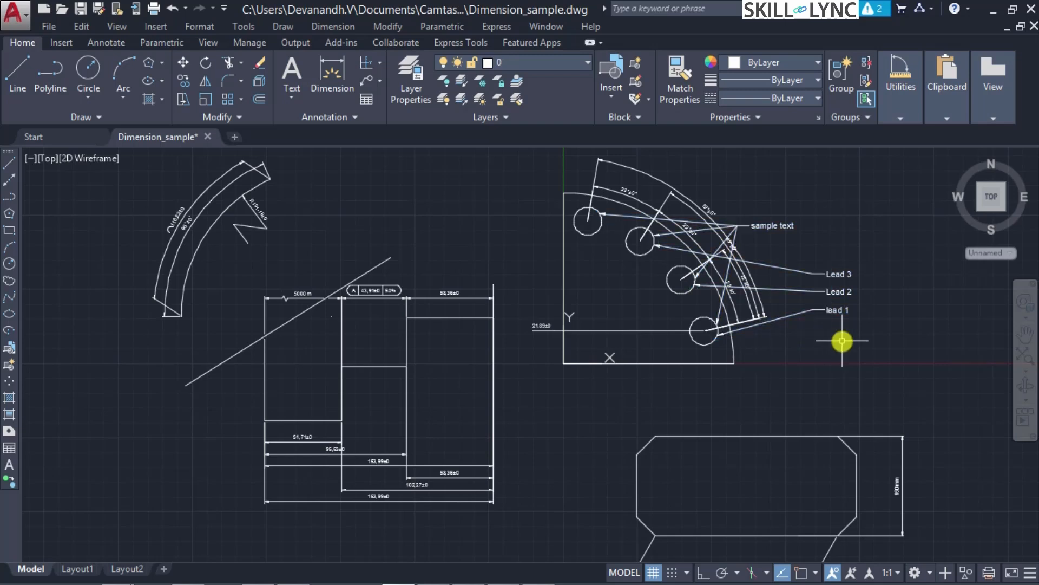
Step: Use Select Similar on the chamfered rectangle polyline, and clear the selection
click(787, 436)
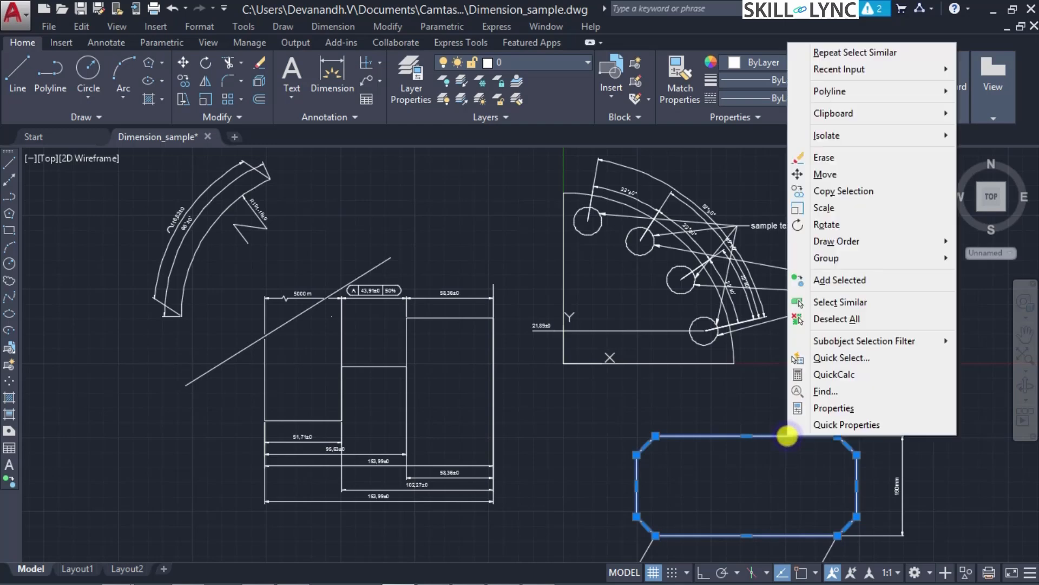
right_click(788, 434)
click(848, 302)
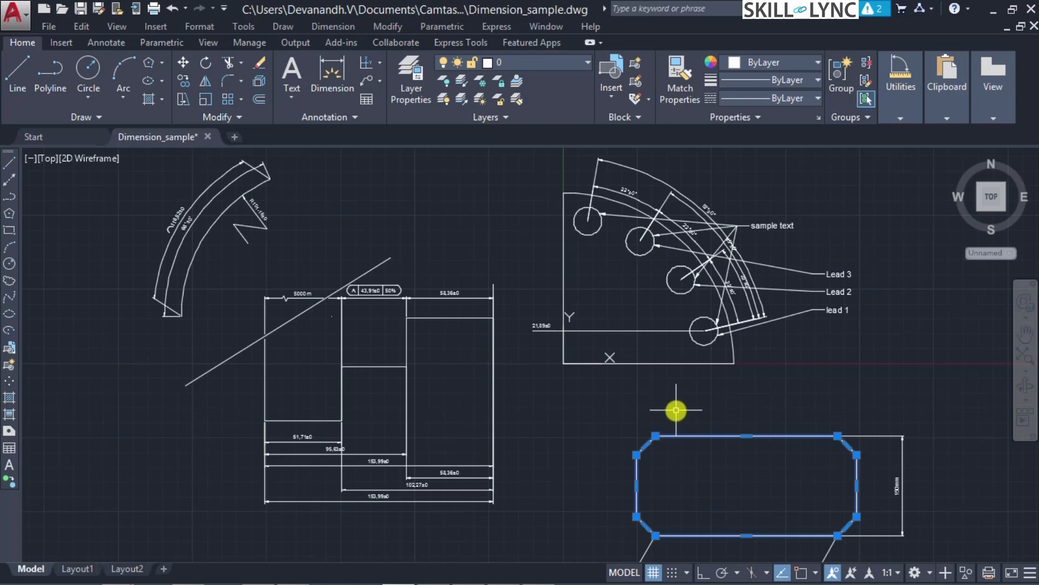
key(Escape)
Step: Use Select Similar on the dimension above the stepped figure's rightmost block, and clear the selection
click(455, 296)
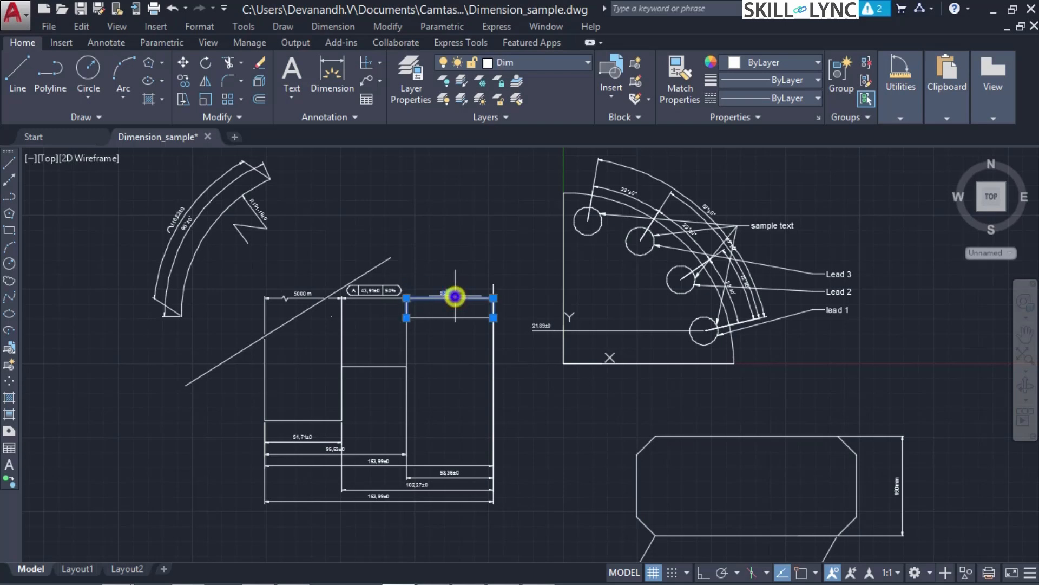
right_click(454, 296)
click(521, 450)
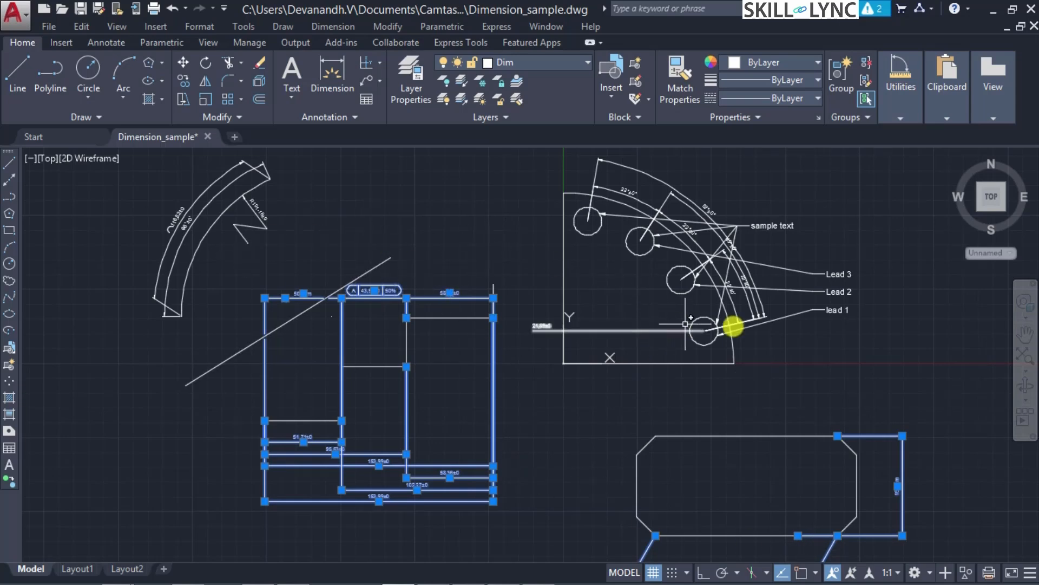
key(Escape)
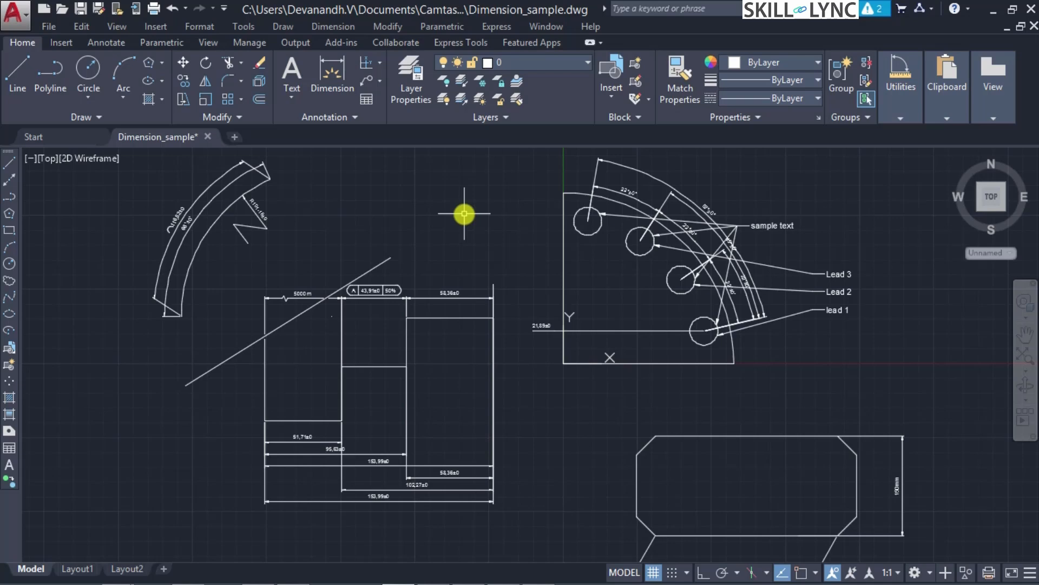
Step: Open the object selection filters with FILTER and look through the available filter types down to the logical operators
text(FI)
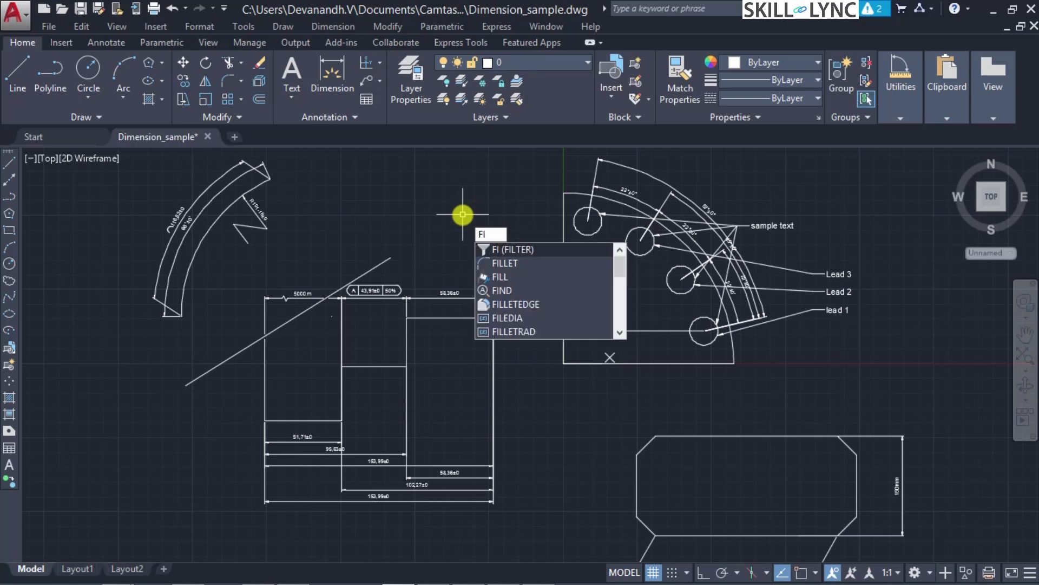
key(Return)
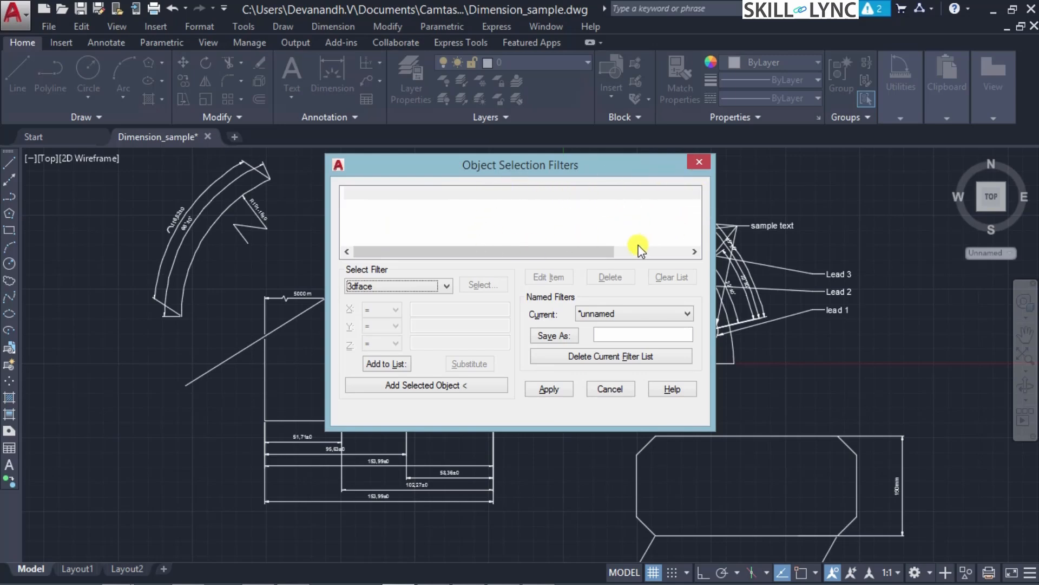
click(447, 286)
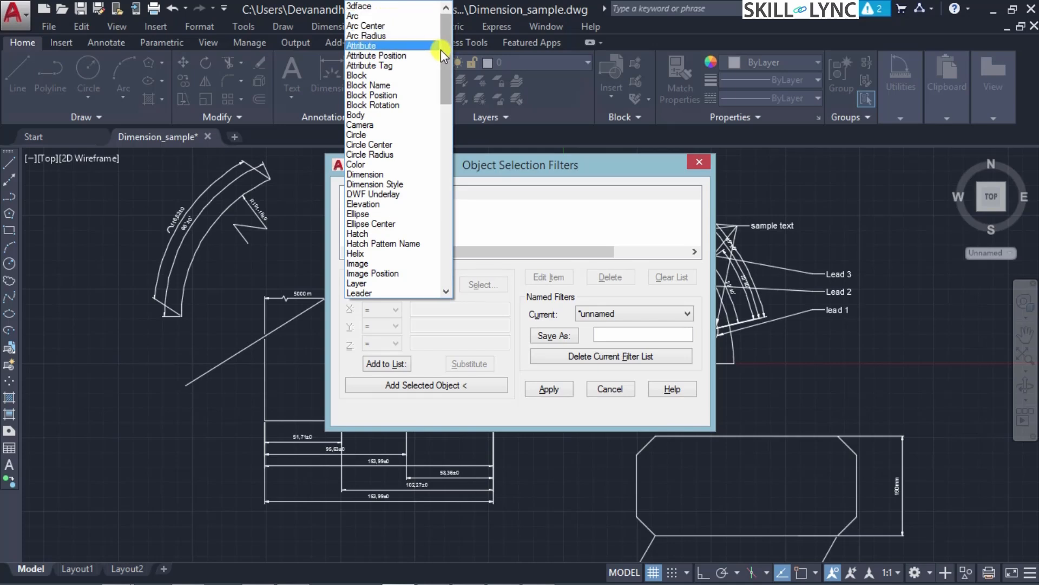
drag(452, 49, 453, 246)
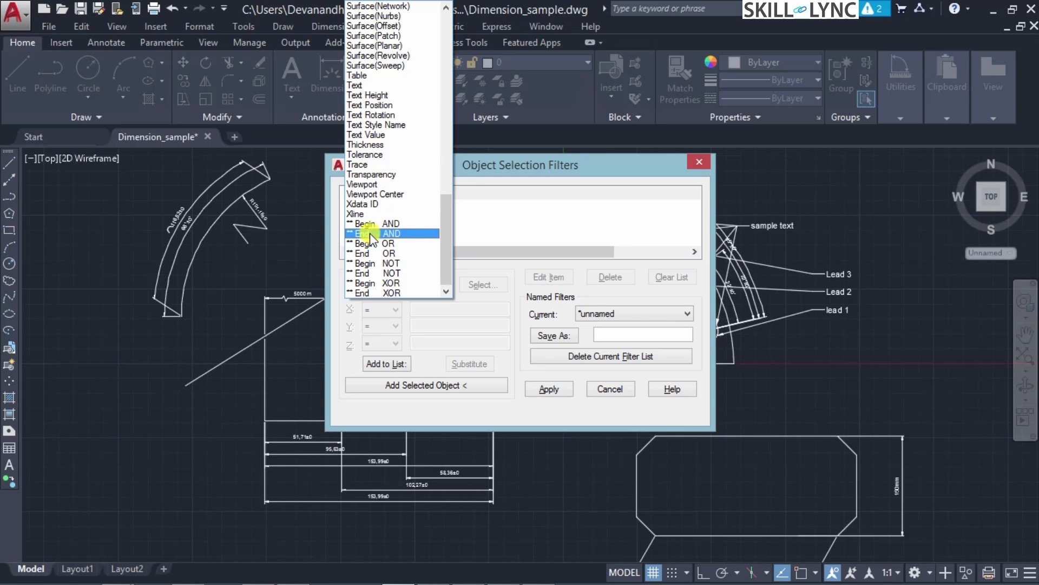
click(486, 206)
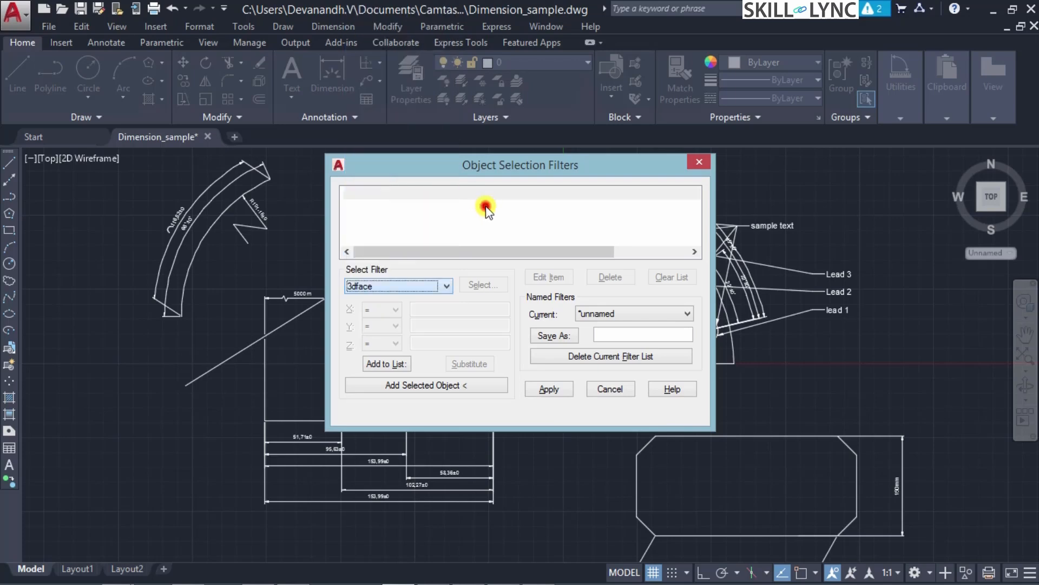
Step: Choose Dimension as the filter type and add it to the filter list
click(437, 283)
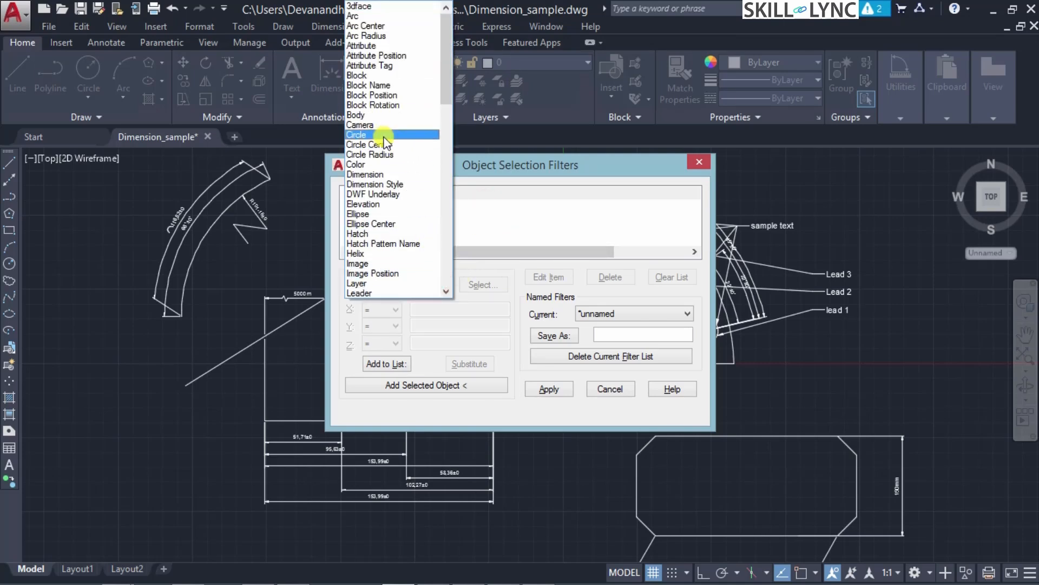
click(379, 174)
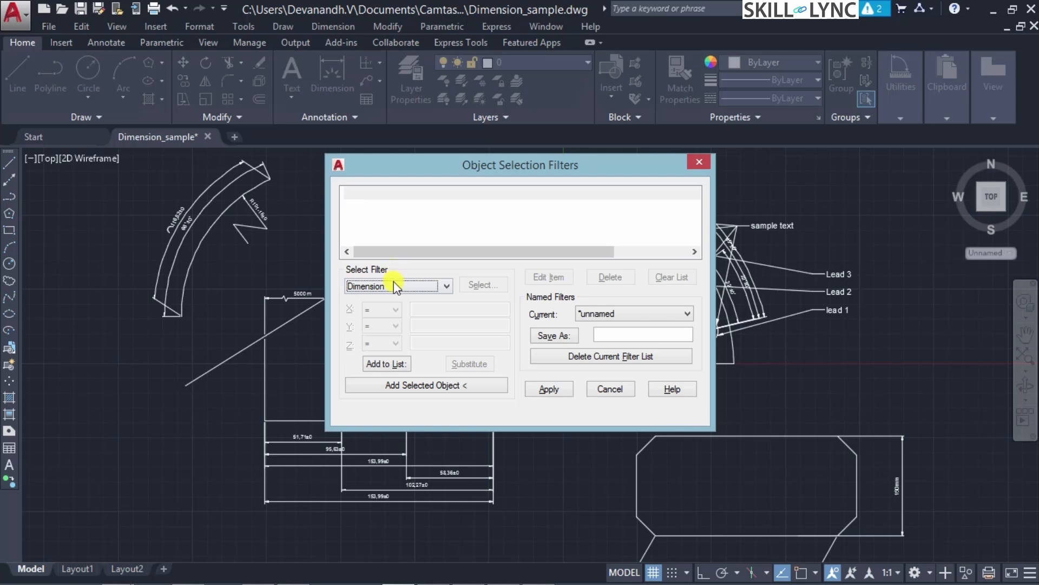
click(382, 364)
click(390, 365)
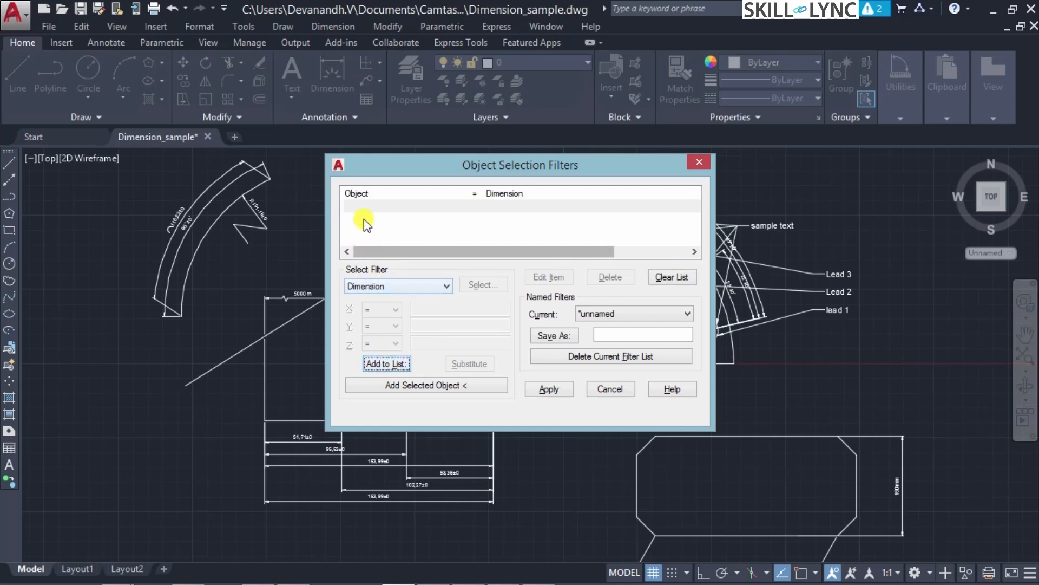
click(432, 194)
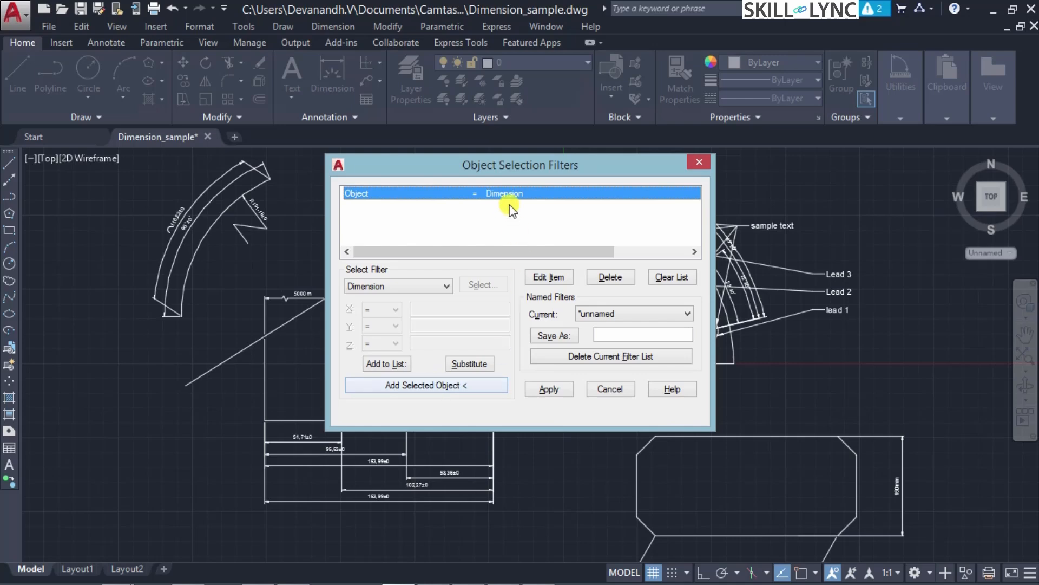
click(462, 223)
Step: Choose the Linetype filter and view the linetypes it offers, without picking one
click(446, 281)
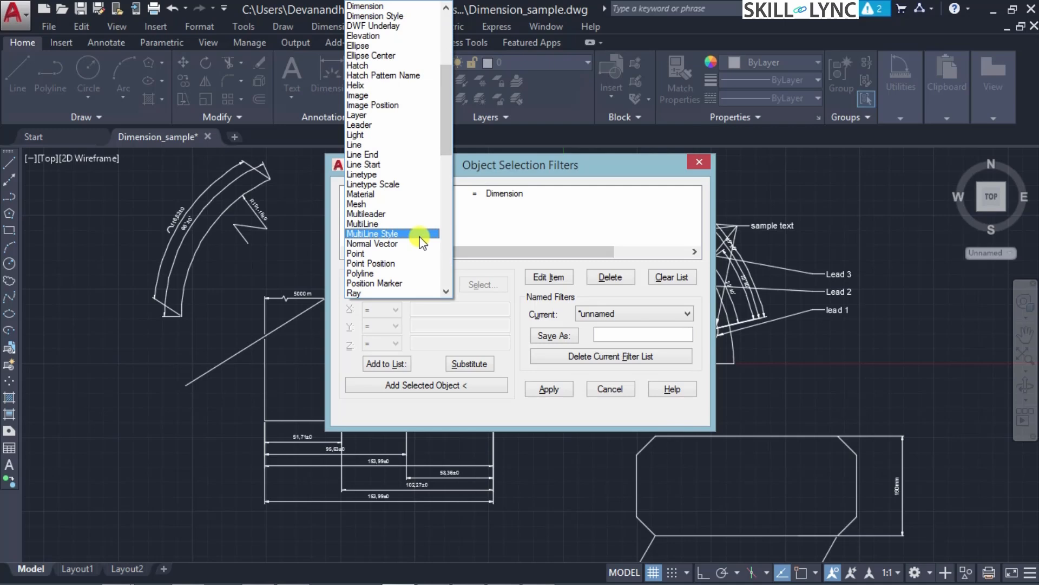
click(407, 175)
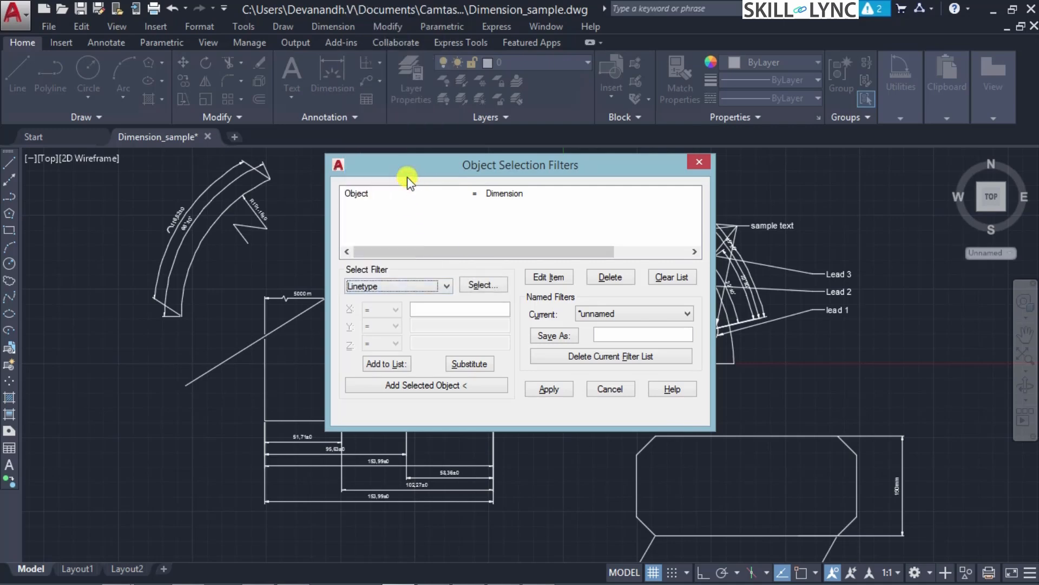
click(477, 285)
drag(467, 209, 668, 186)
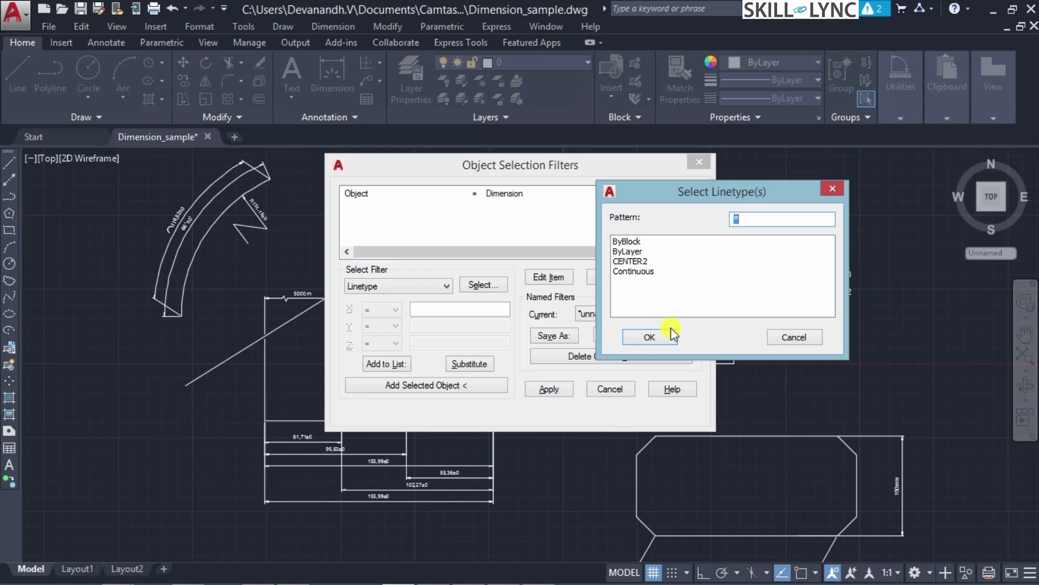
click(773, 336)
Step: Choose Line as the filter type and add it to the filter list below the Dimension entry
click(368, 285)
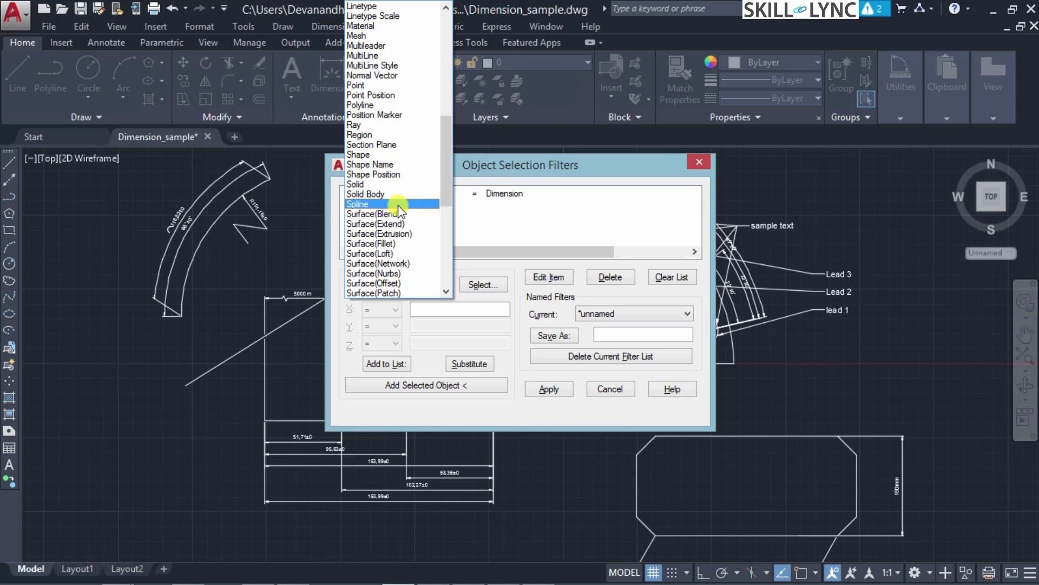
scroll(399, 206, up, 1)
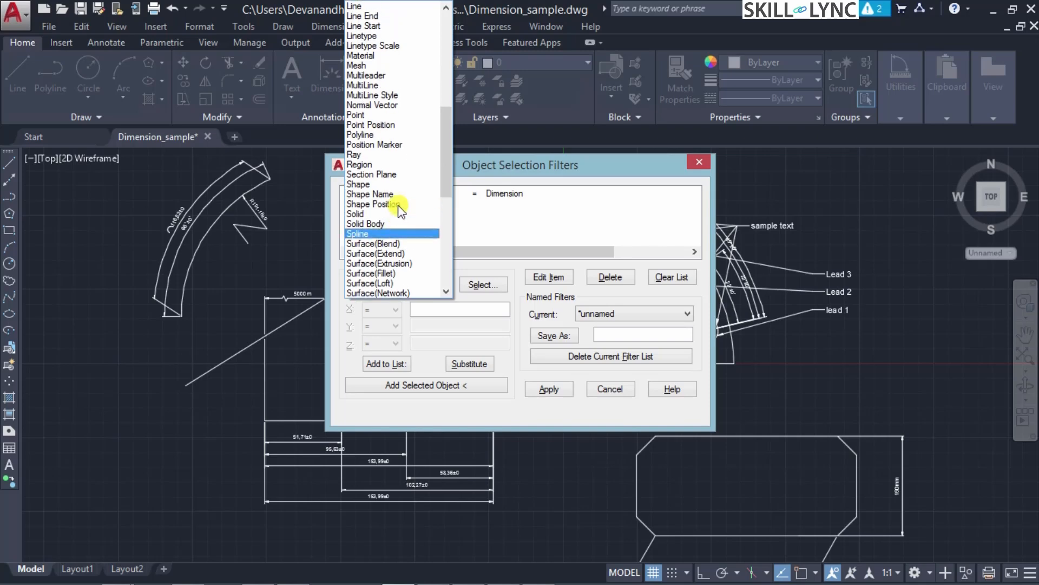
click(390, 115)
click(432, 290)
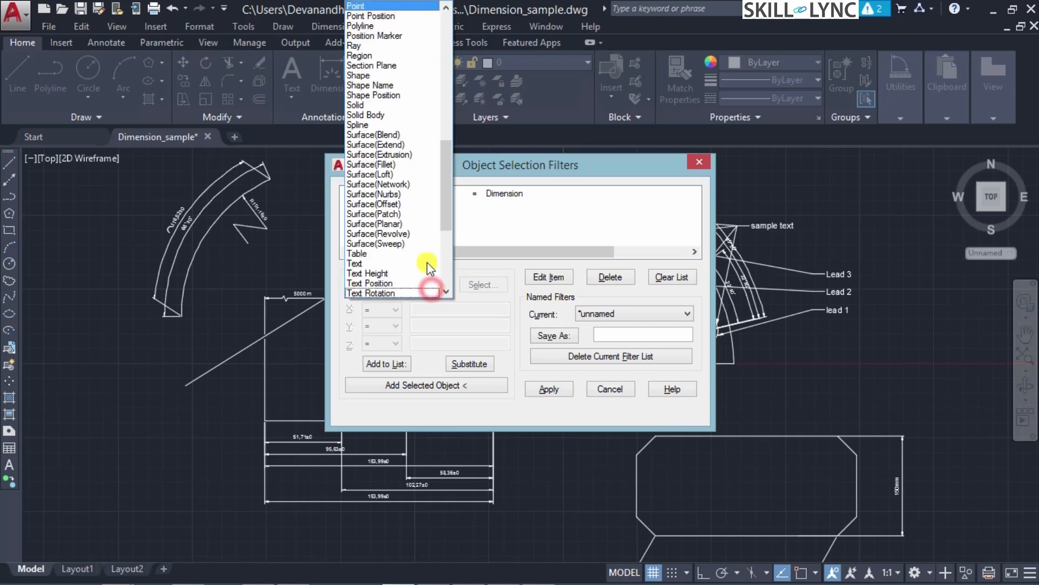
scroll(398, 130, up, 1)
scroll(399, 129, up, 3)
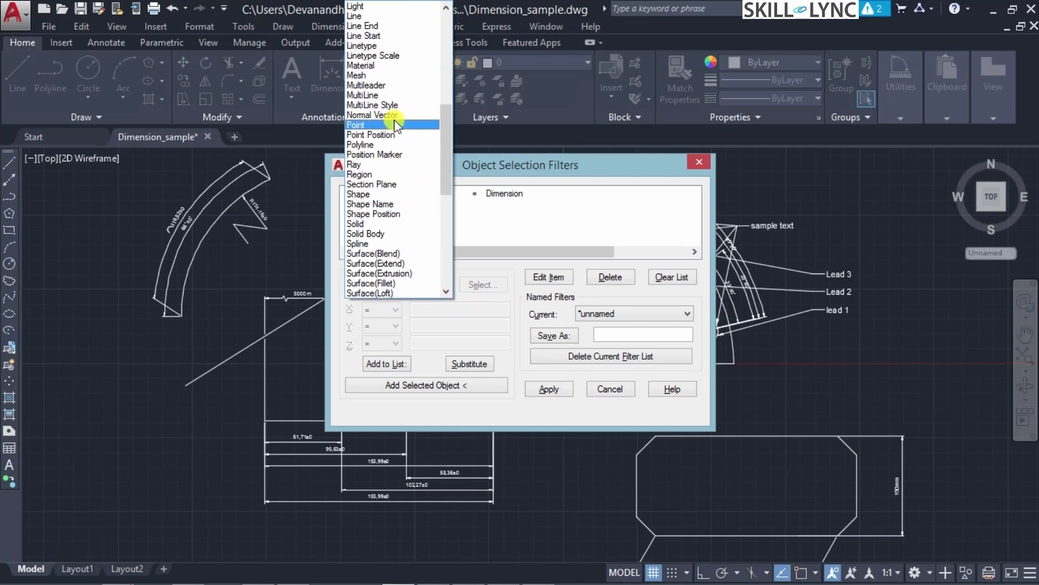
scroll(395, 118, up, 2)
click(378, 73)
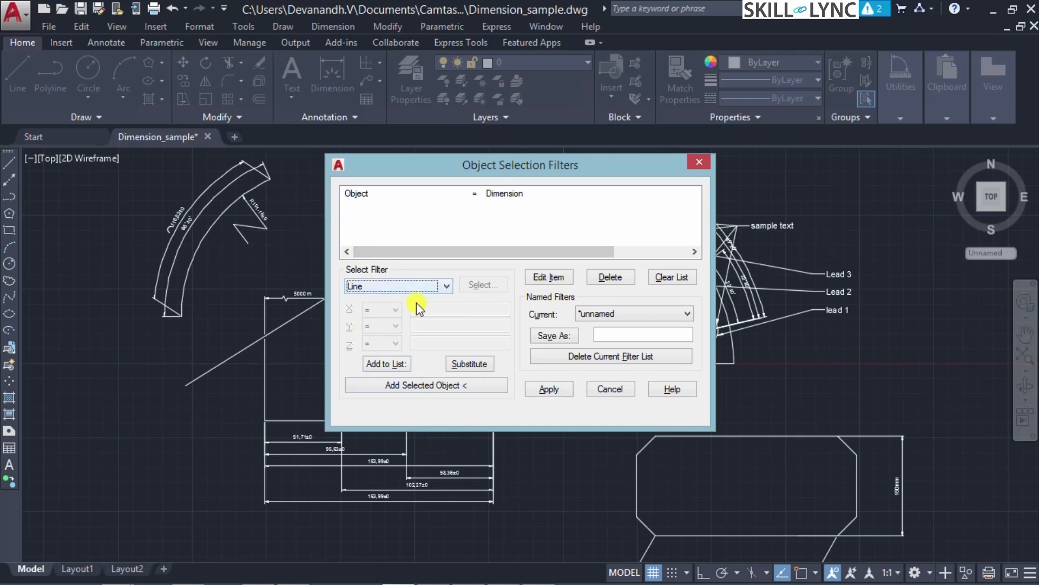
click(398, 365)
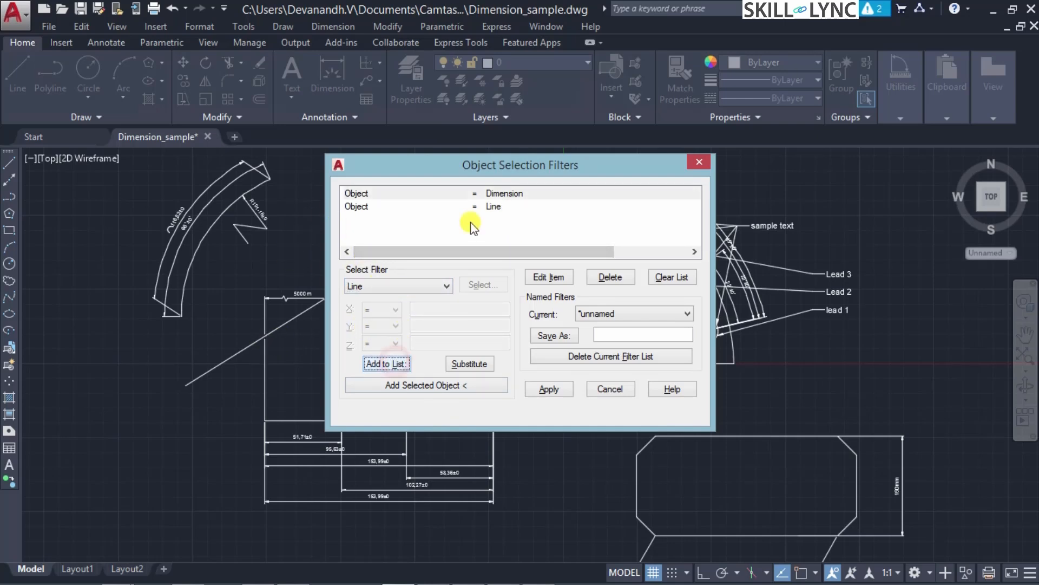
click(356, 206)
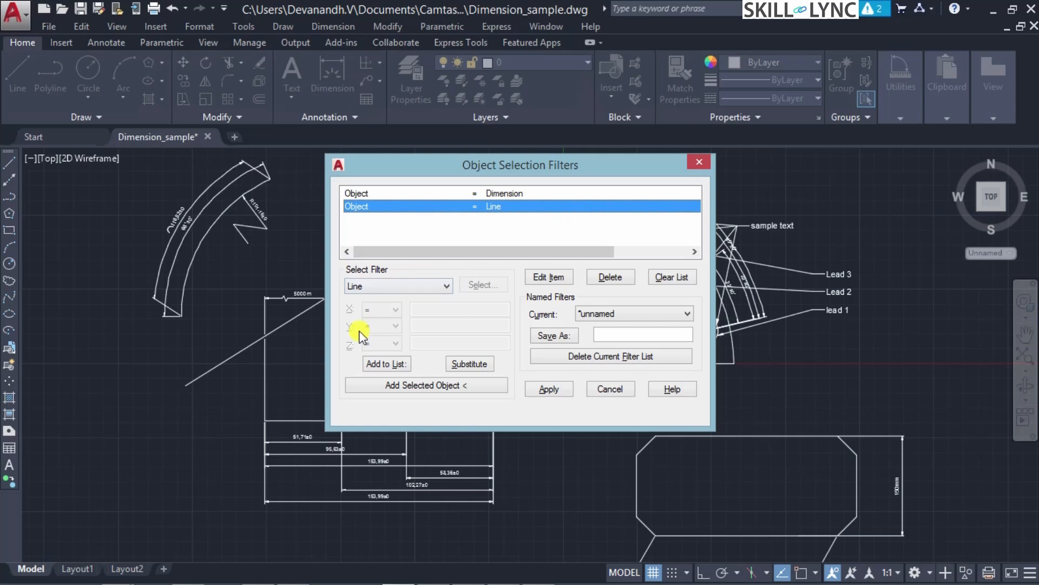
click(459, 227)
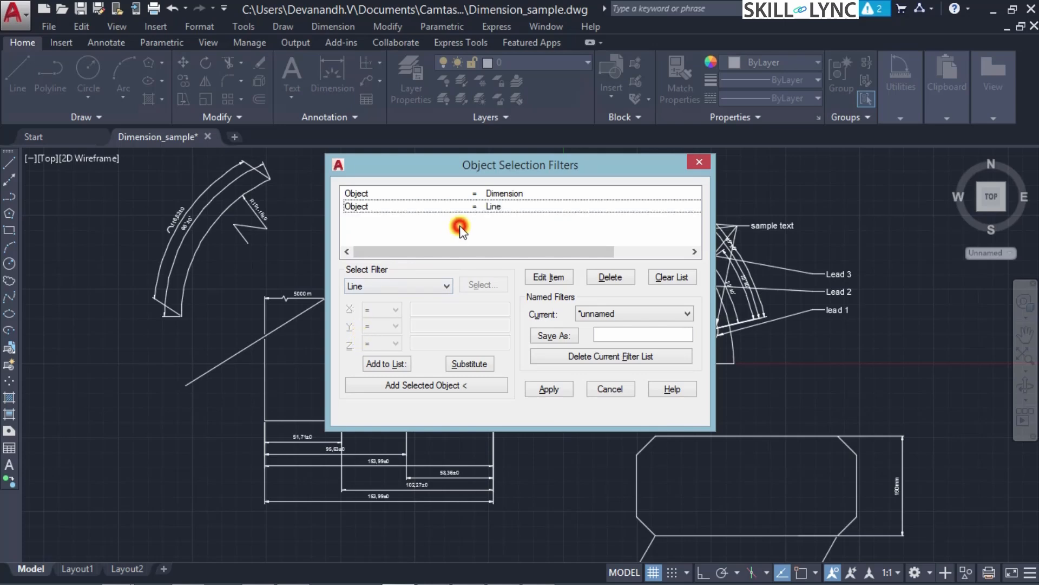
Step: Add the properties of the curved band's inner arc to the filter list by picking it in the drawing
click(455, 387)
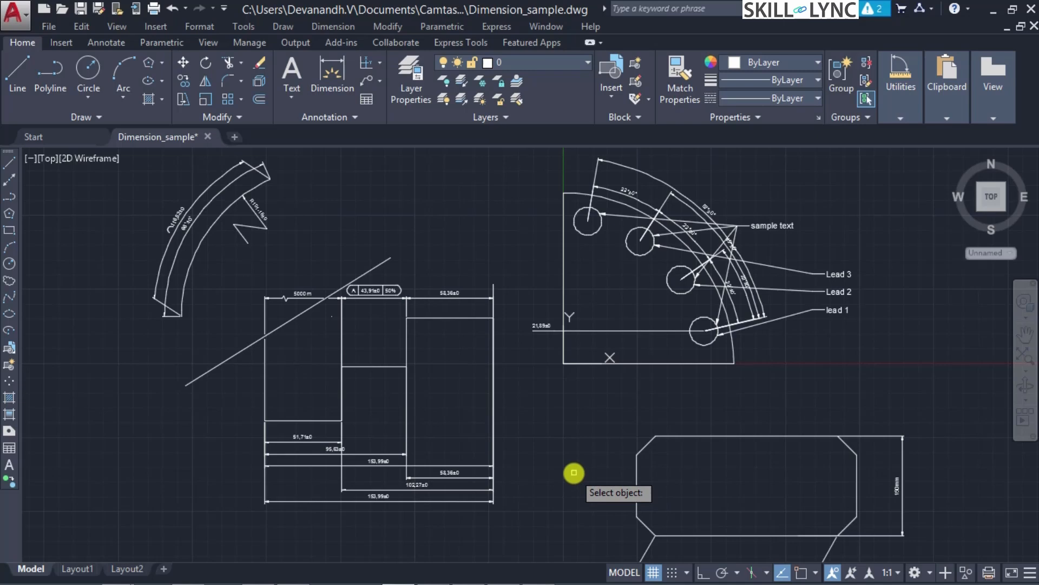
click(204, 233)
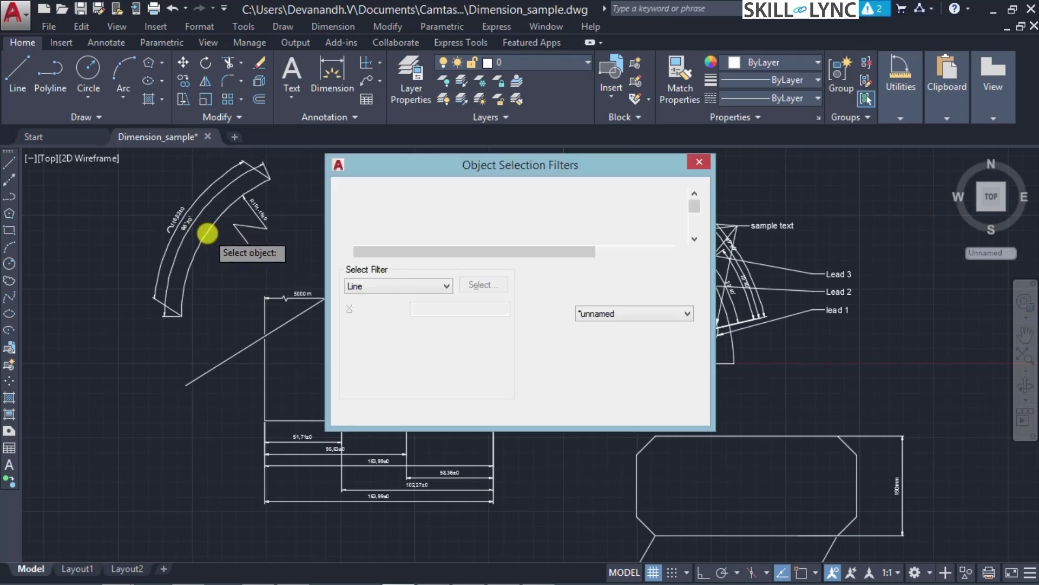
click(421, 219)
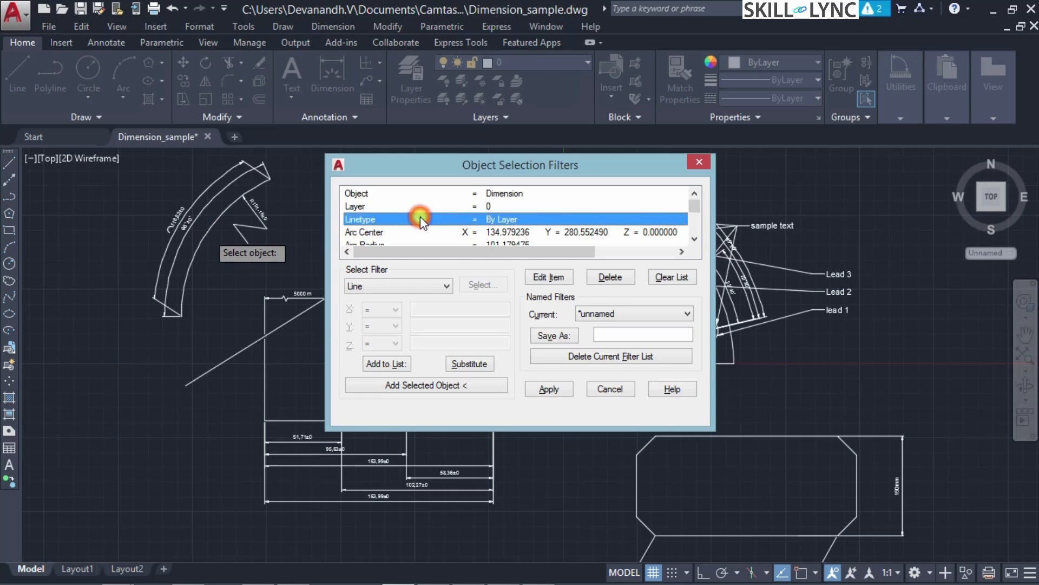
Step: Review the filter list's entries, checking the Line and Arc objects and the layer and linetype criteria
scroll(420, 217, down, 2)
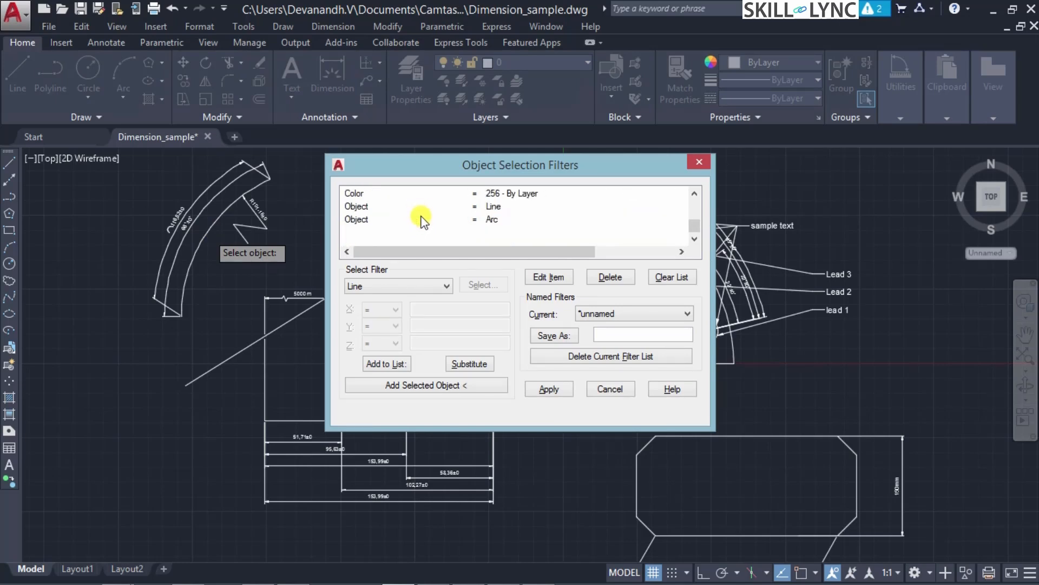
click(413, 209)
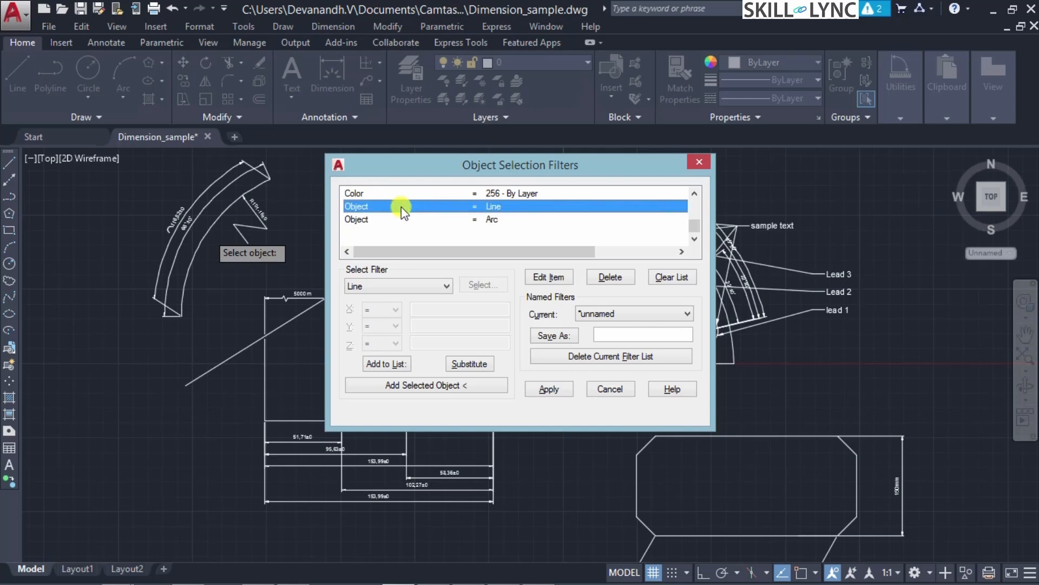
scroll(401, 207, up, 3)
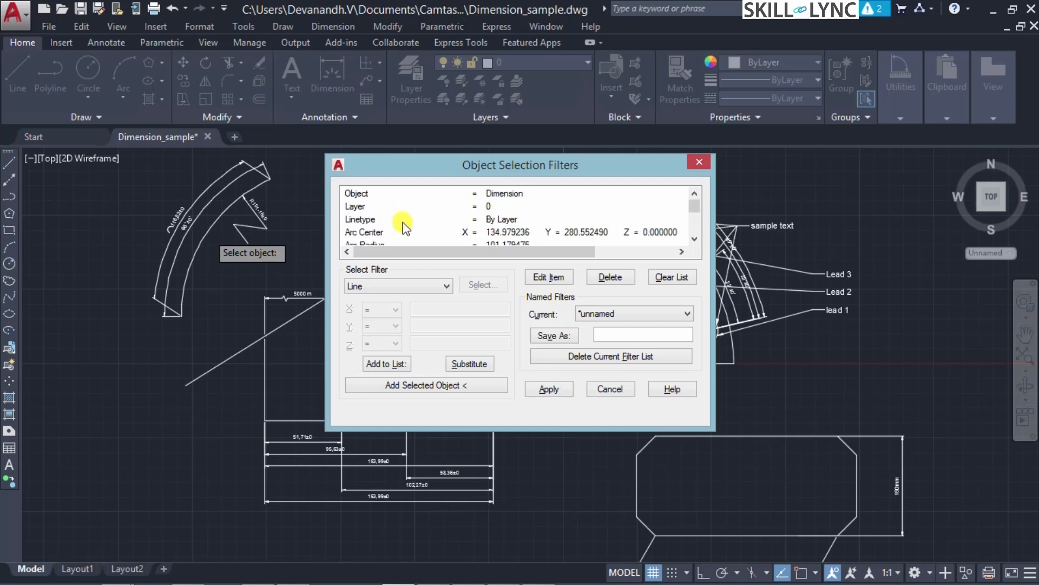
scroll(455, 211, down, 3)
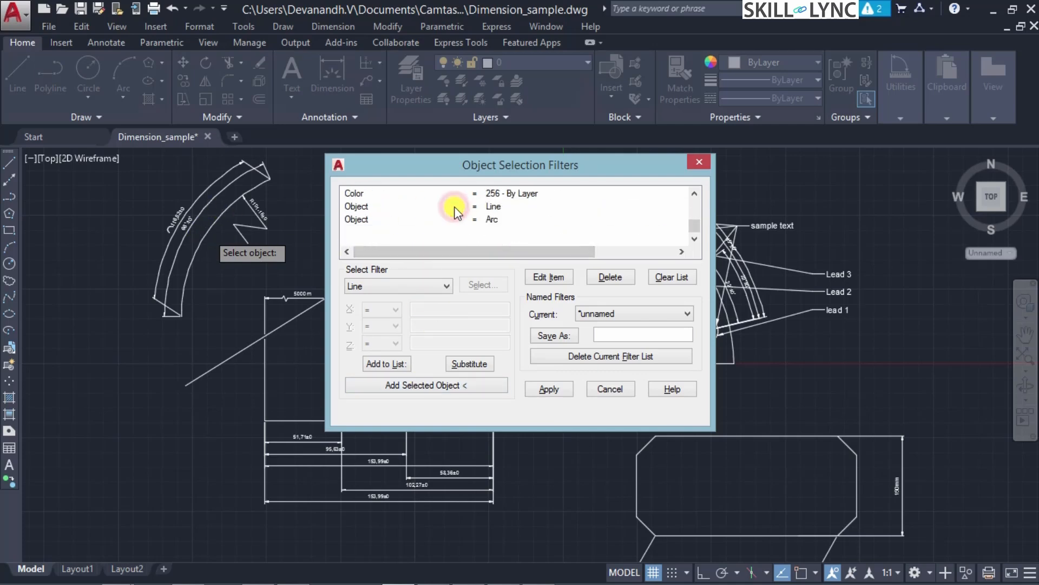
click(415, 218)
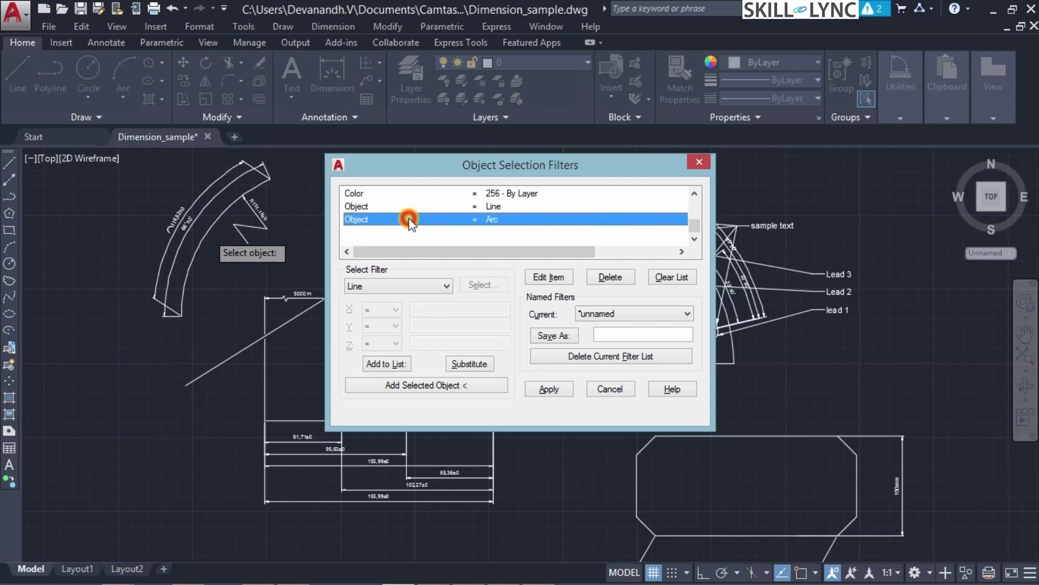
scroll(442, 216, up, 3)
click(455, 209)
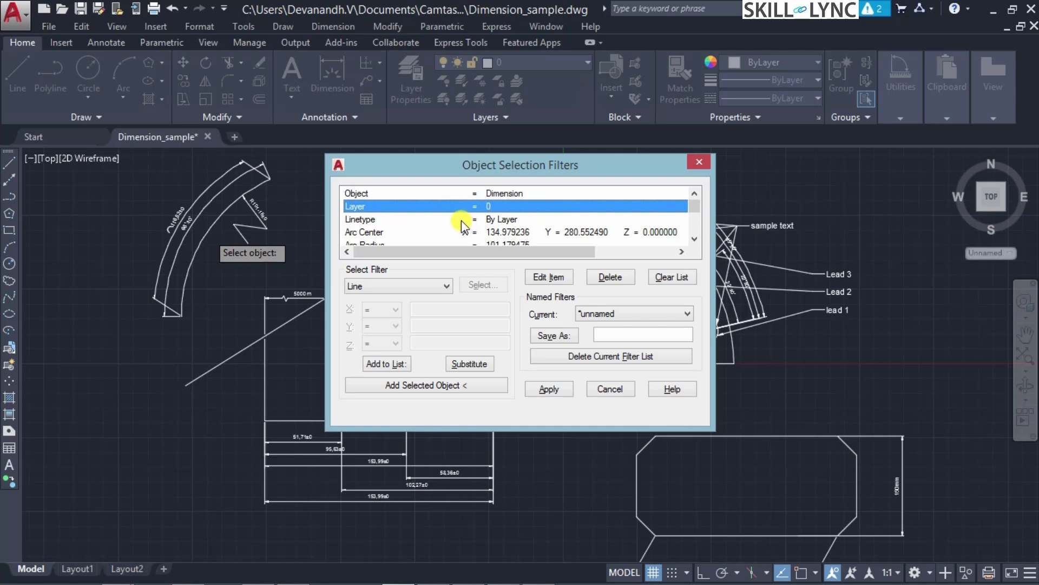
click(365, 219)
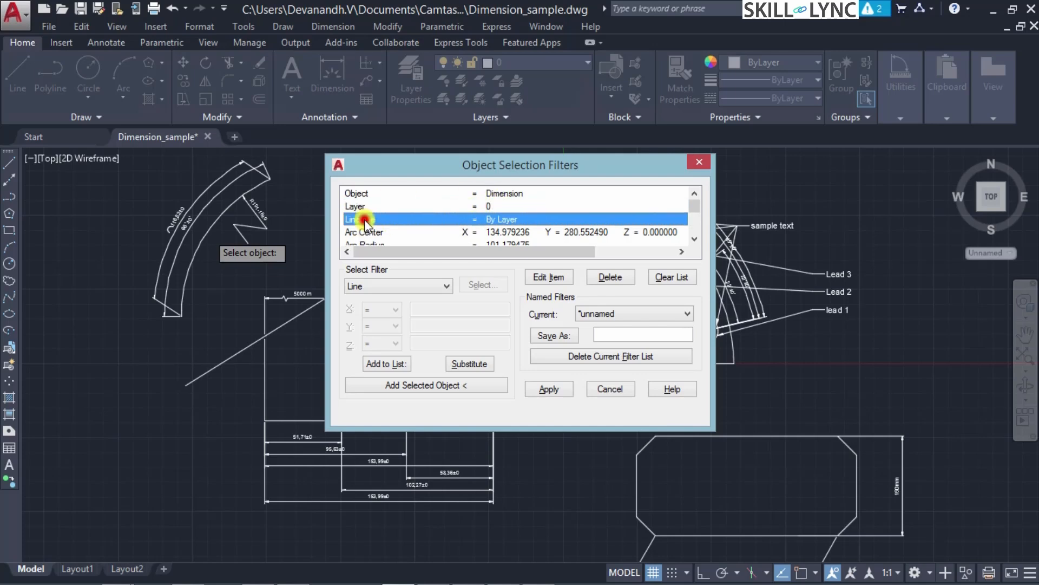
scroll(395, 219, down, 1)
scroll(395, 219, up, 1)
Step: Enlarge the filter dialog to show the whole list and examine the Arc Center and Arc Radius criteria
drag(707, 429, 888, 562)
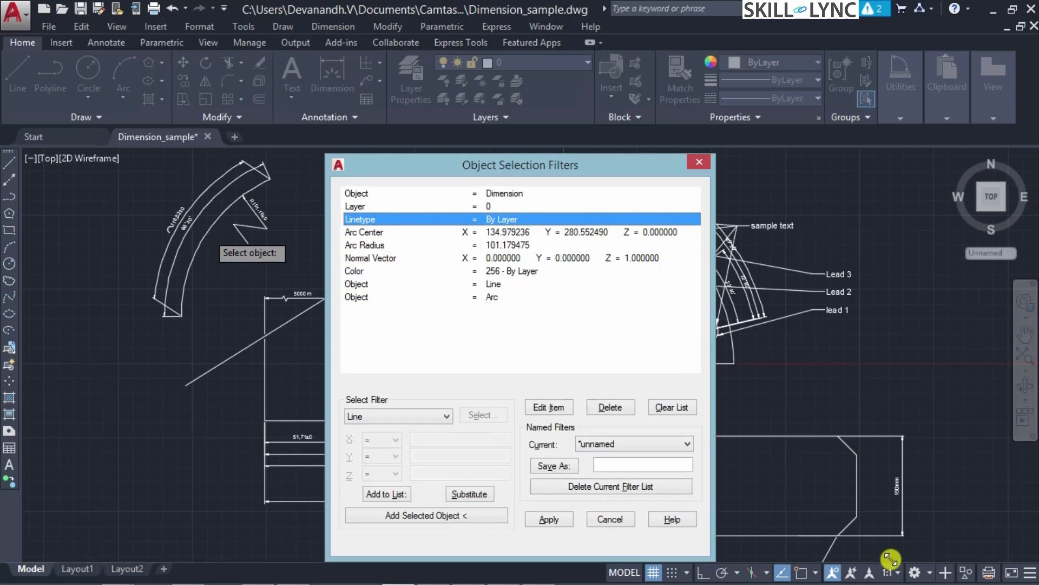
click(446, 233)
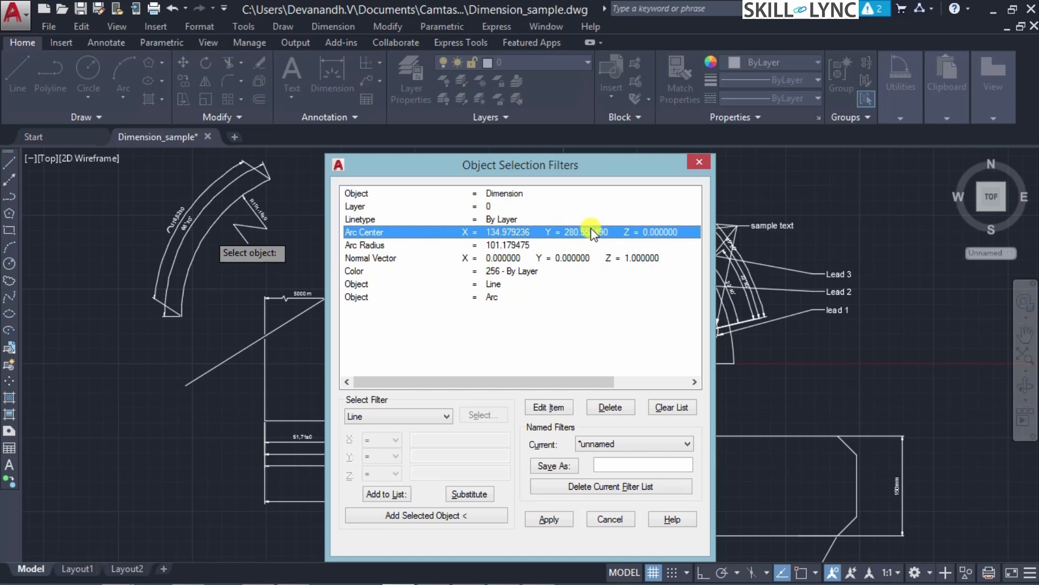
click(369, 245)
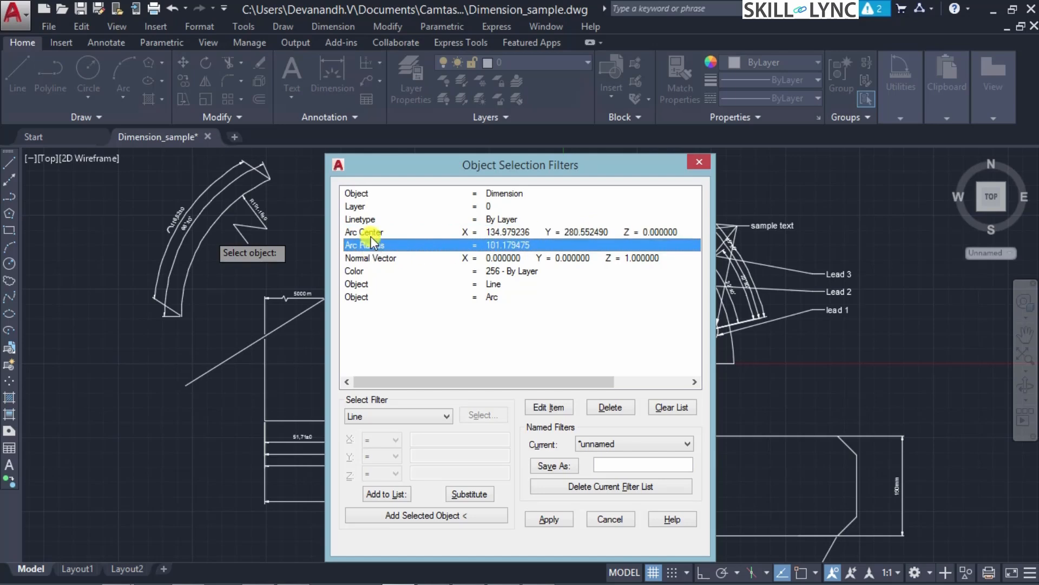
click(372, 232)
click(372, 245)
Step: Move the filter dialog clear of the stepped figure and examine the arc center, linetype and layer criteria
drag(463, 168, 617, 97)
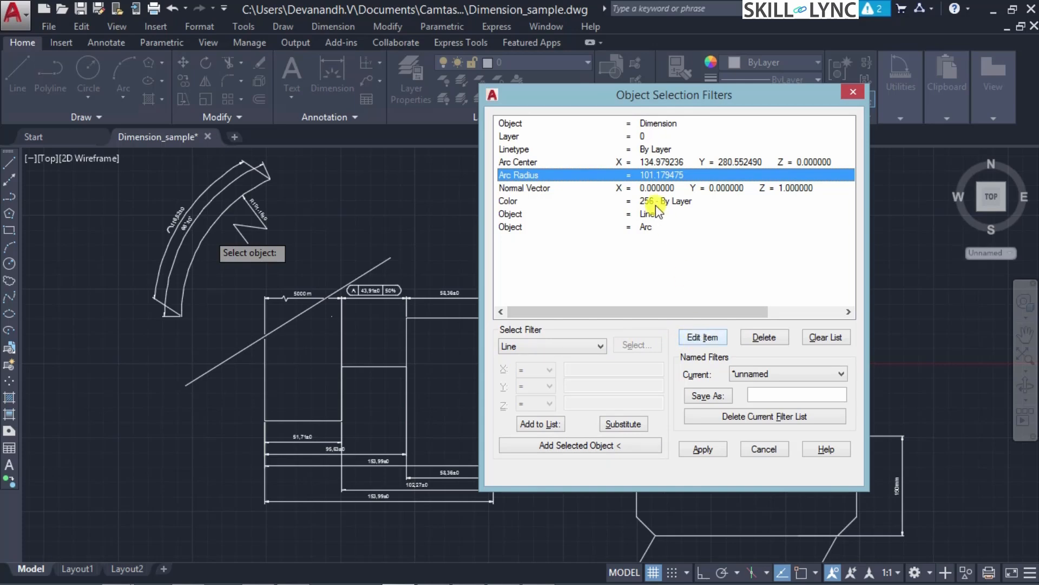
click(653, 162)
click(657, 148)
click(662, 136)
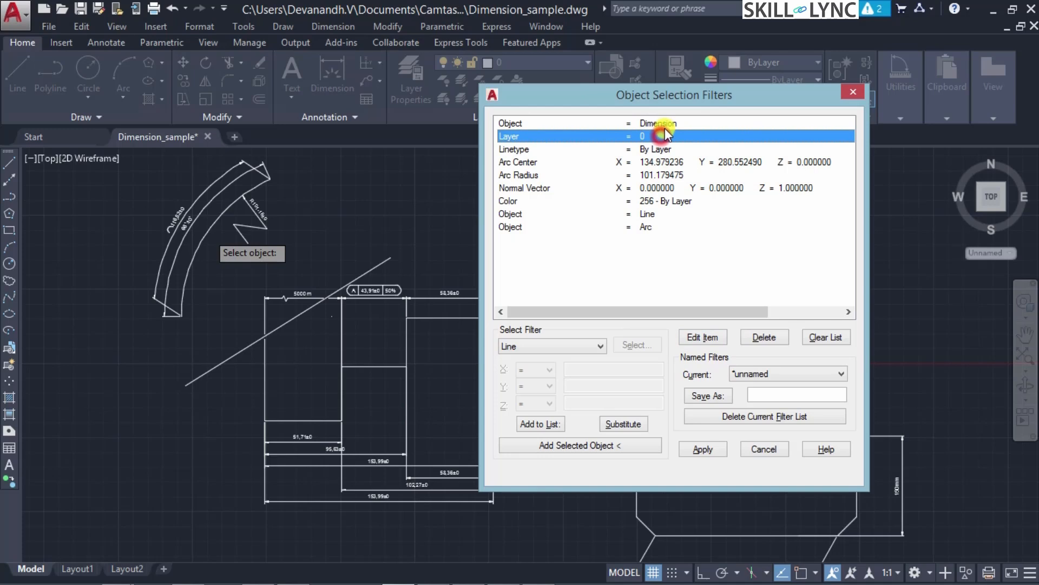
Step: Edit the Normal Vector criterion in the filter list, setting its Z value to 2 and substituting the existing entry
click(666, 123)
click(662, 162)
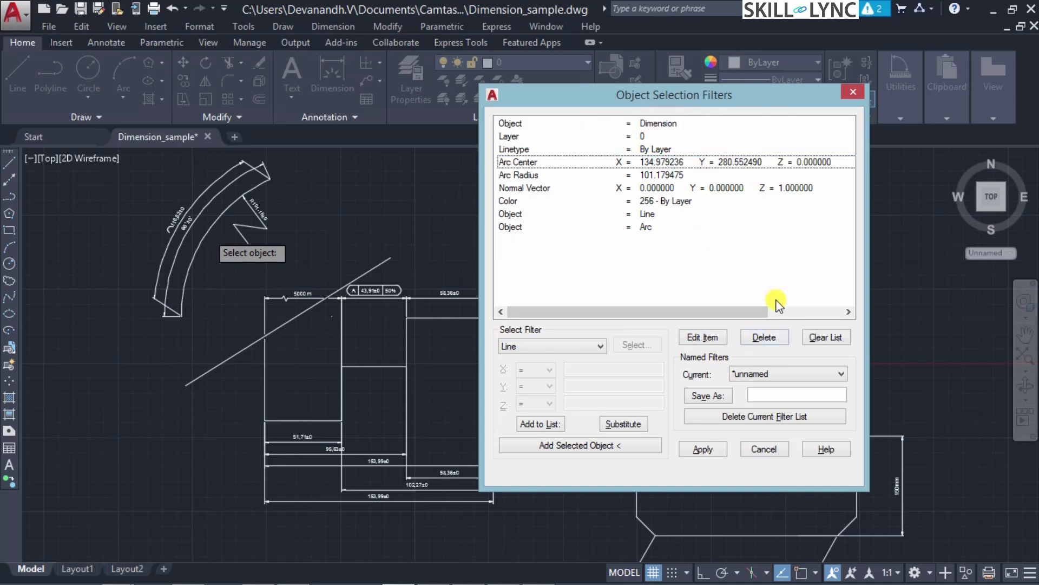
click(659, 190)
click(707, 338)
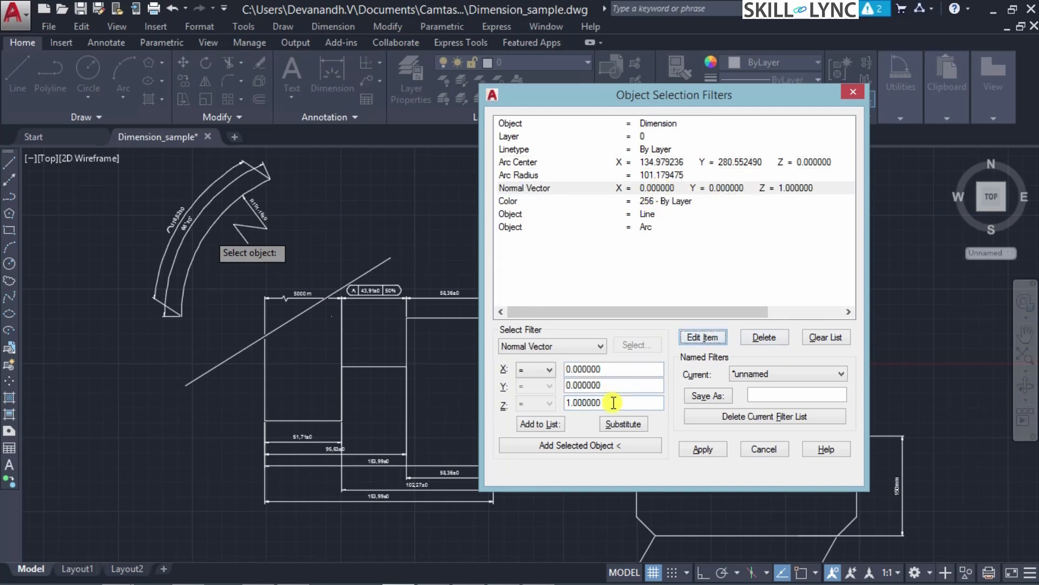
drag(612, 401, 526, 396)
text(2)
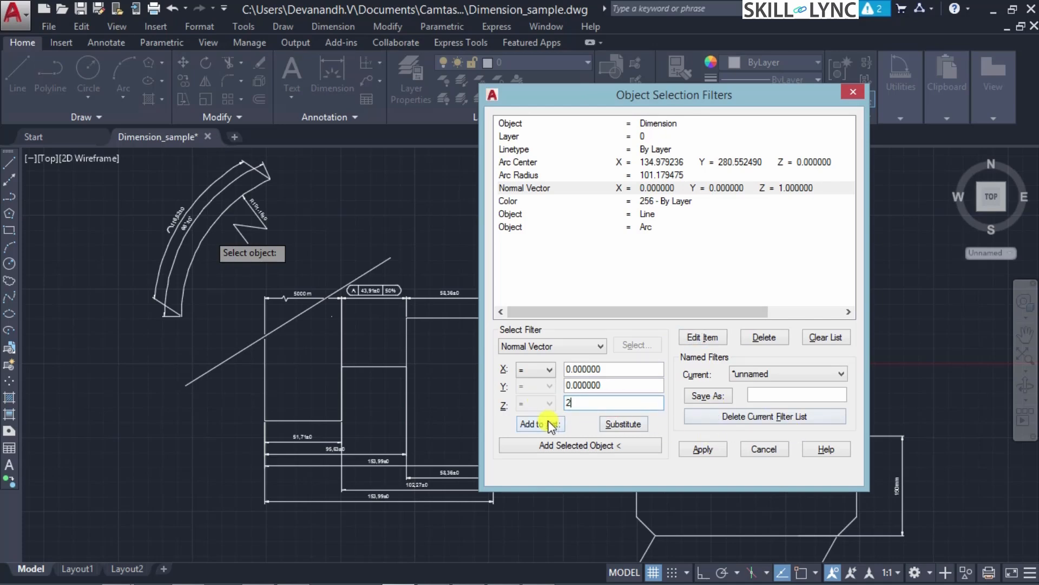
click(627, 424)
click(795, 175)
click(793, 188)
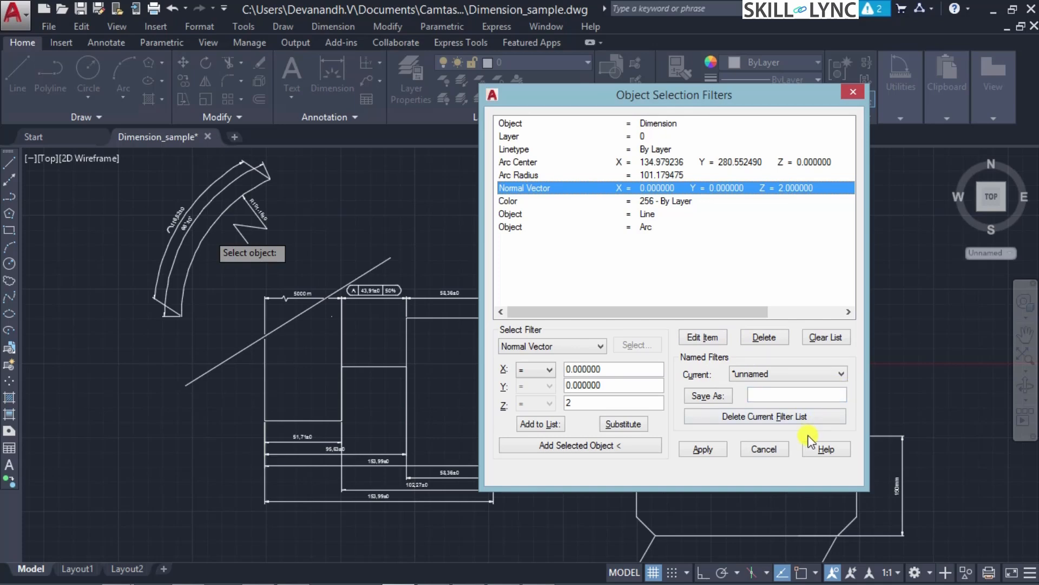
Step: Save the current filter list as a named filter called Filter_1 and check it among the named filters
click(781, 375)
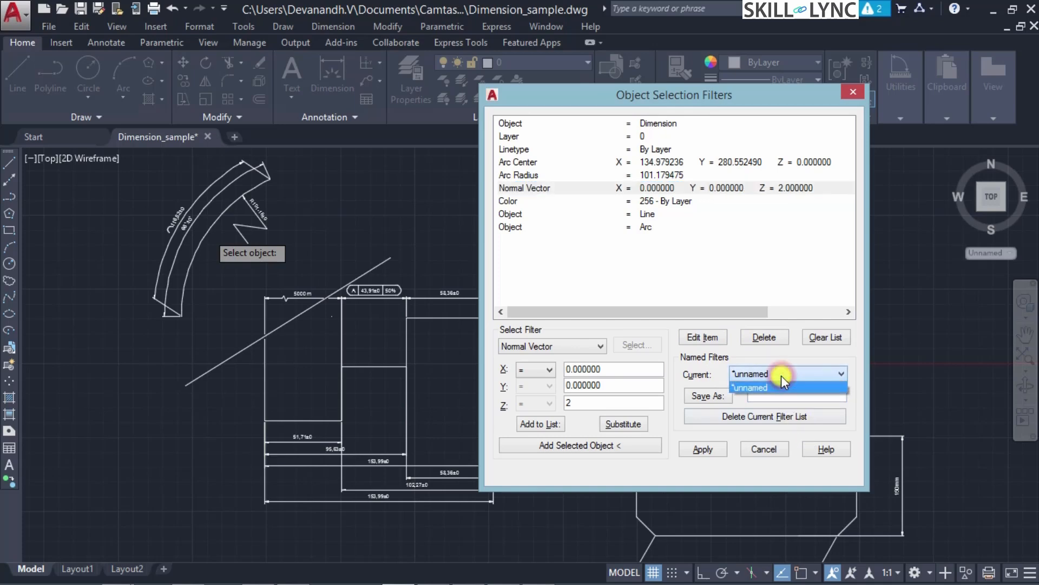
click(764, 394)
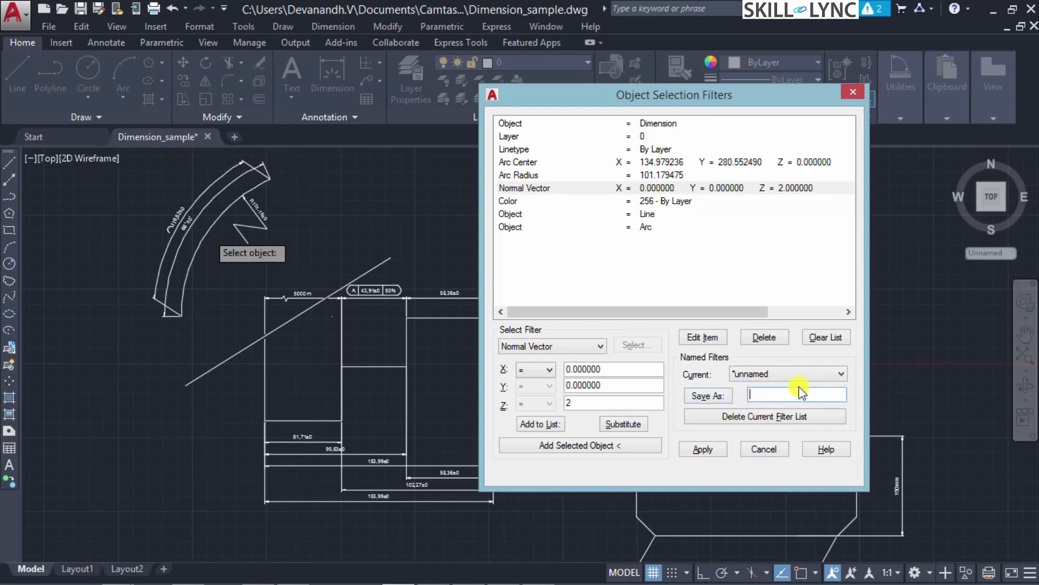
text(Filter_1)
click(696, 396)
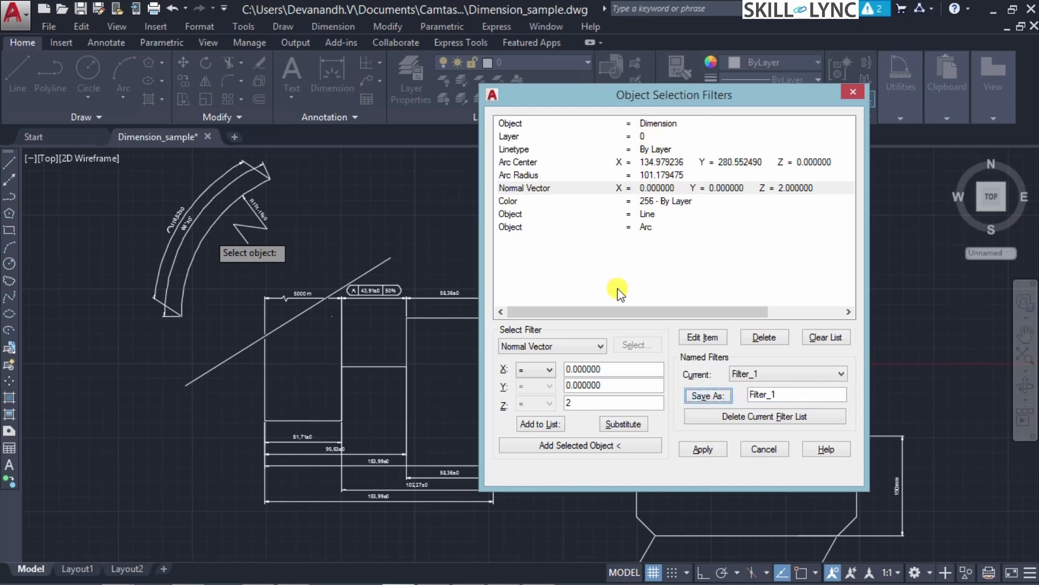
click(770, 373)
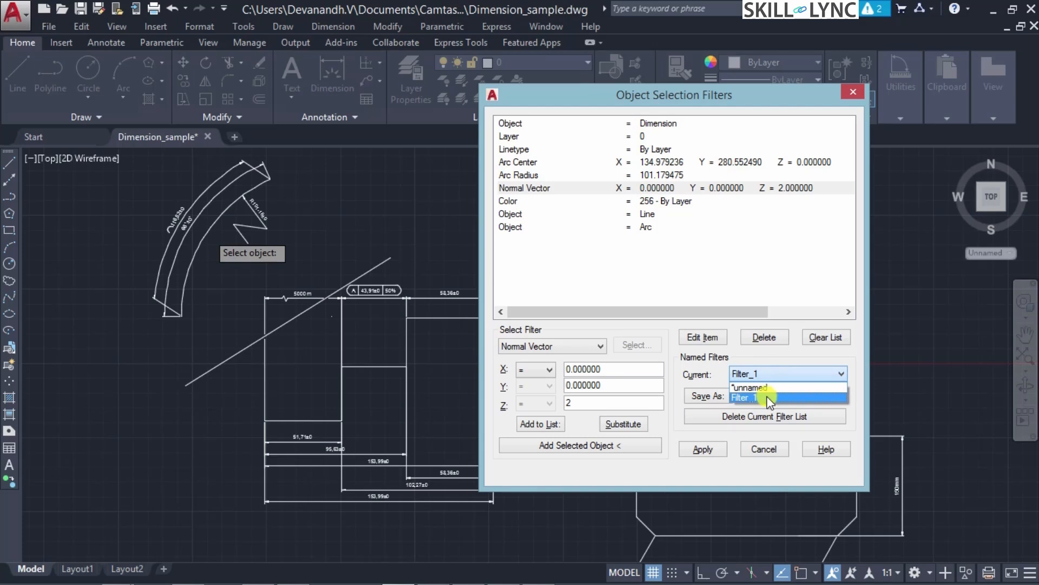
click(731, 373)
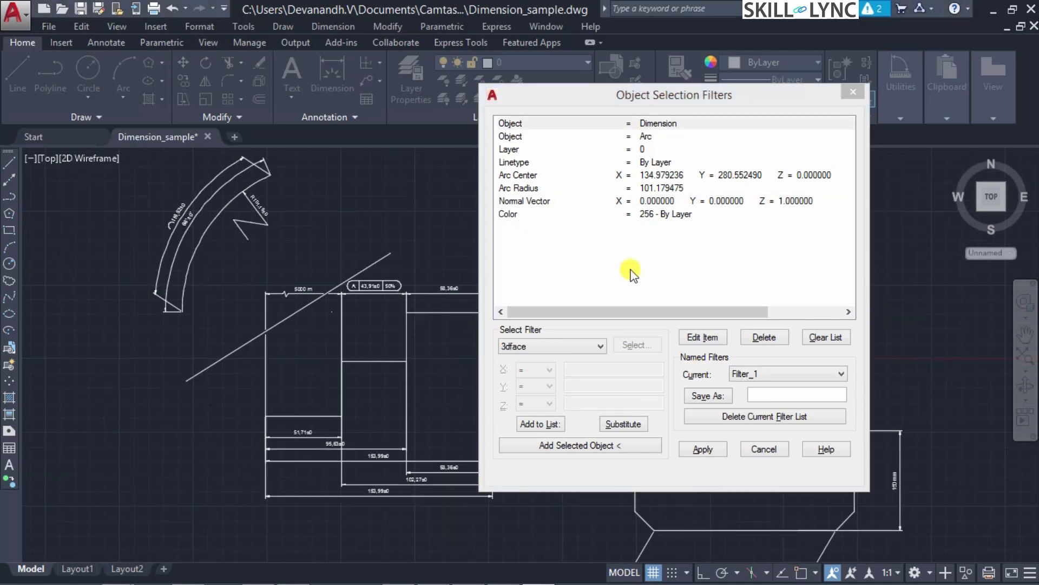
Step: Try to select objects by applying Filter_1 to a crossing window around all figures in the drawing
click(641, 95)
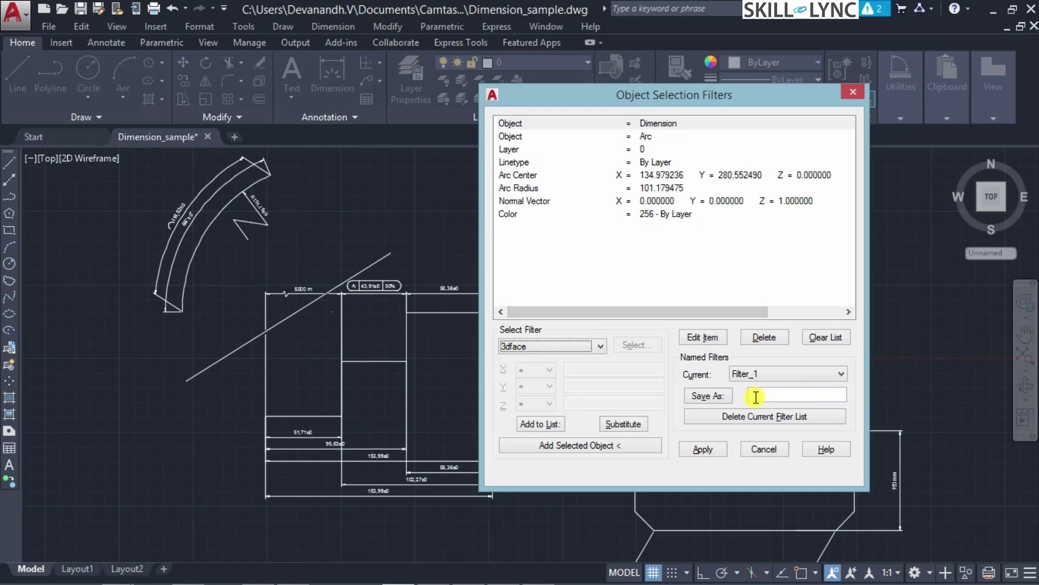
click(699, 450)
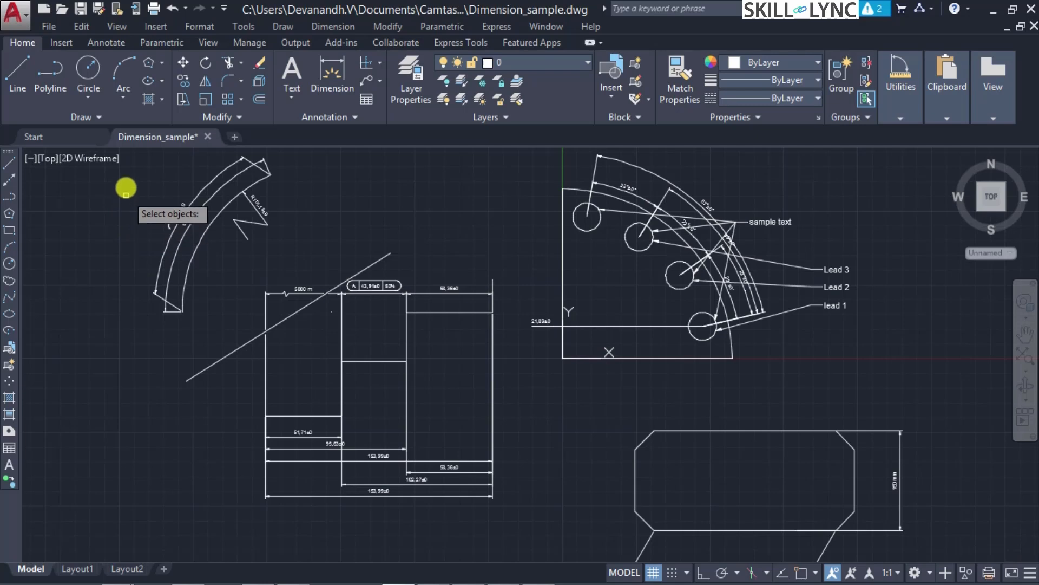
click(941, 550)
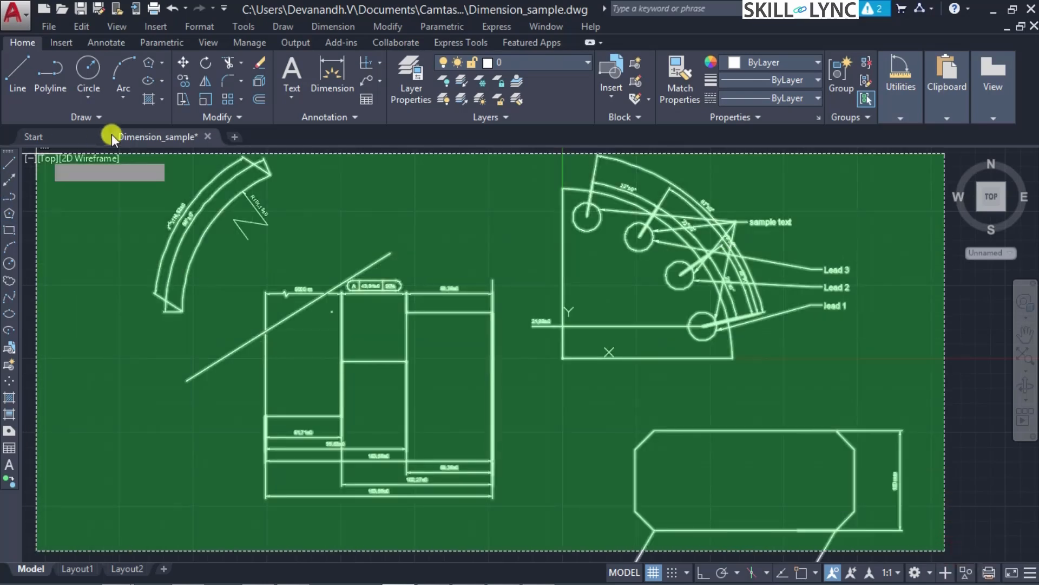
click(147, 162)
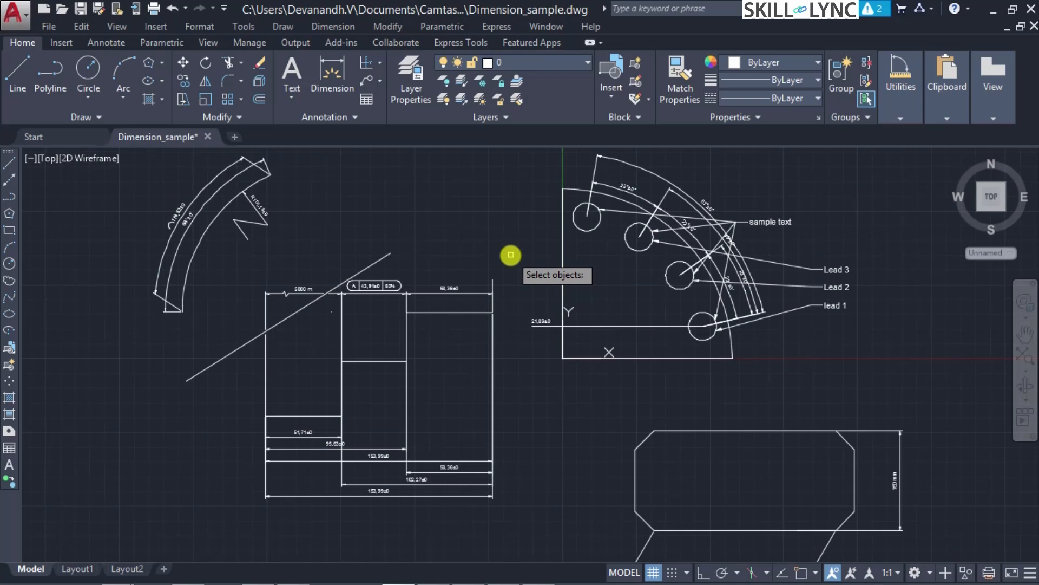
key(Escape)
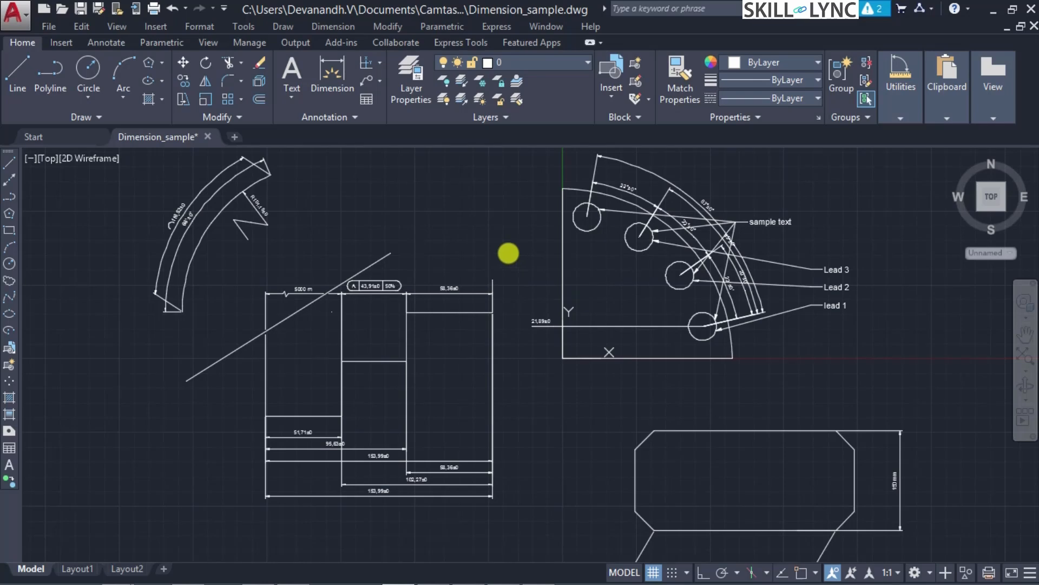
Step: Reopen the object filters and delete the Arc, layer, linetype, arc center, arc radius, normal vector and color criteria, keeping only Dimension
key(Return)
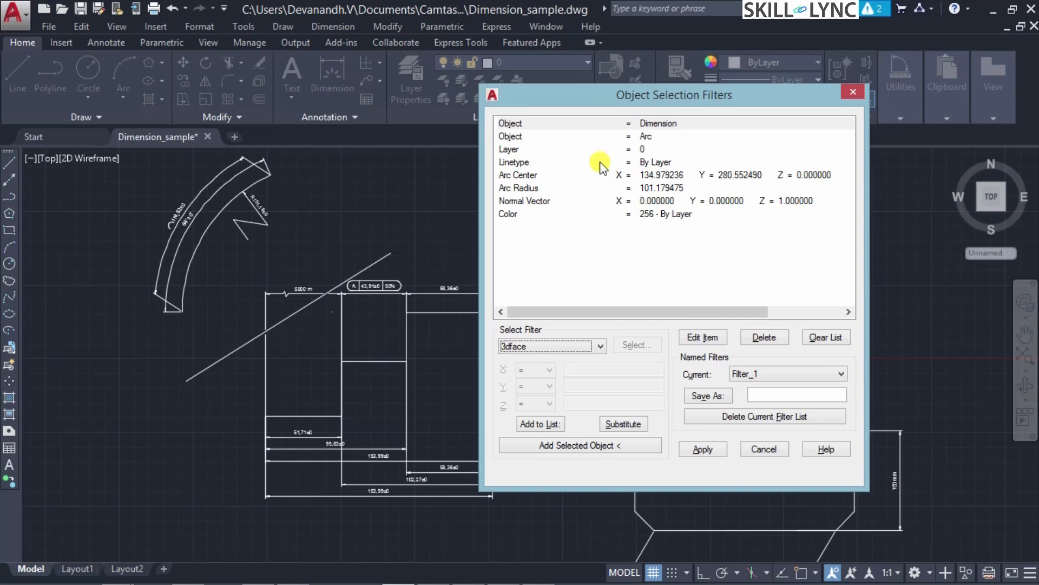
click(633, 136)
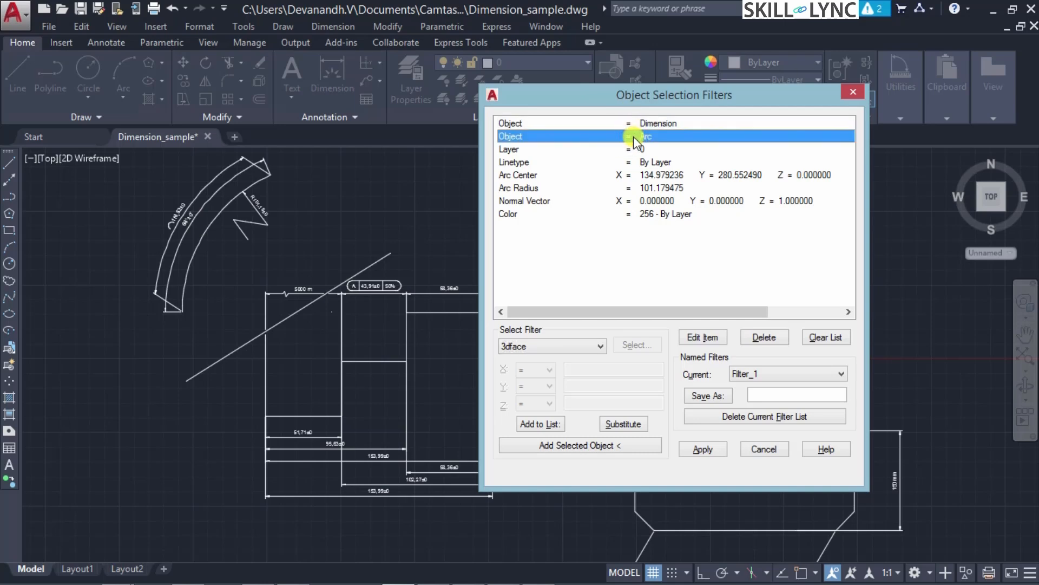
click(765, 337)
click(769, 337)
click(769, 337)
click(769, 337)
click(769, 337)
click(768, 337)
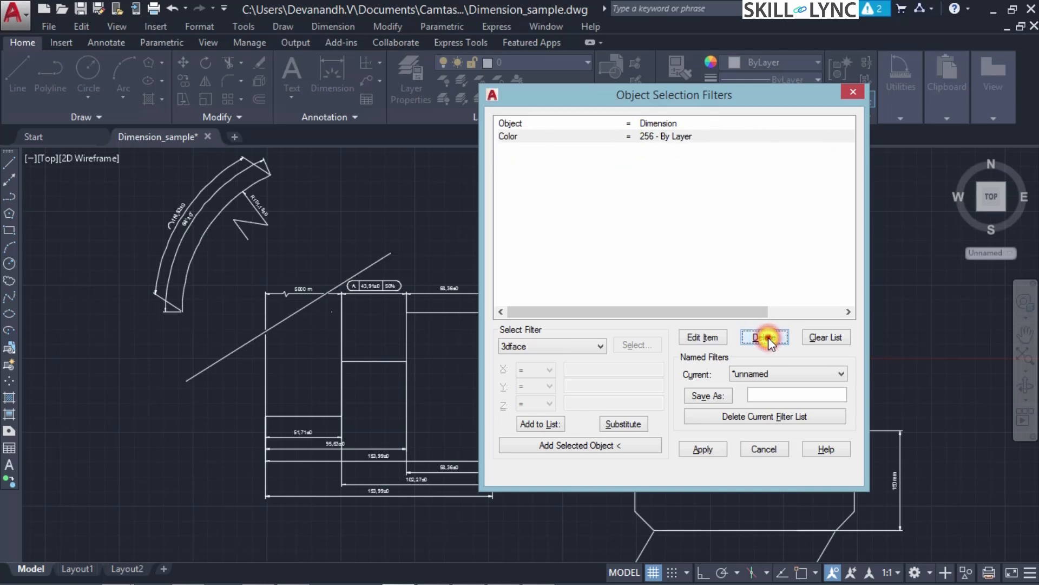
click(769, 337)
Step: Apply the Dimension filter to a crossing window around all figures to select the dimensions, and end the selection
click(665, 122)
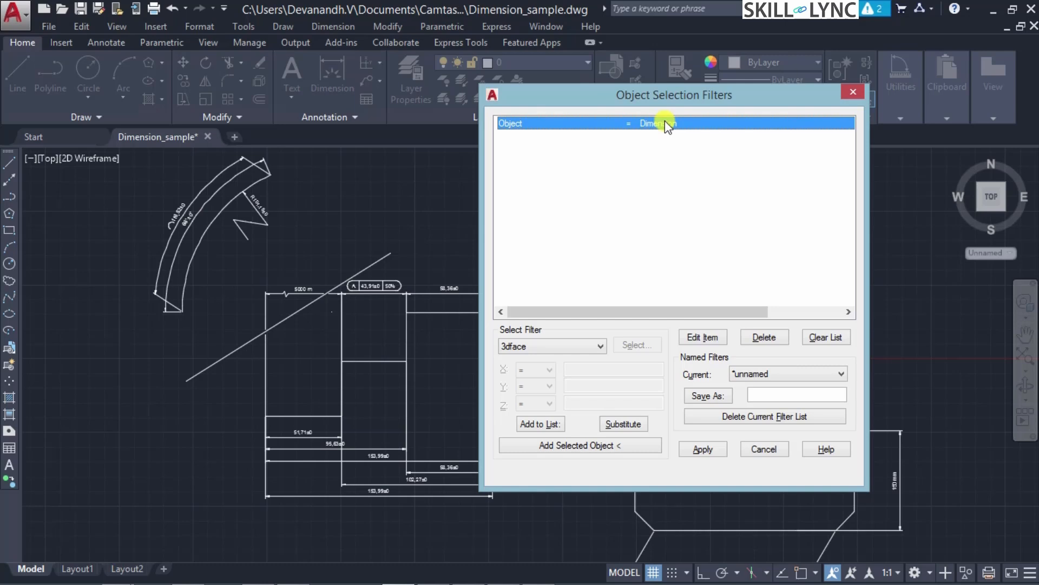
click(703, 450)
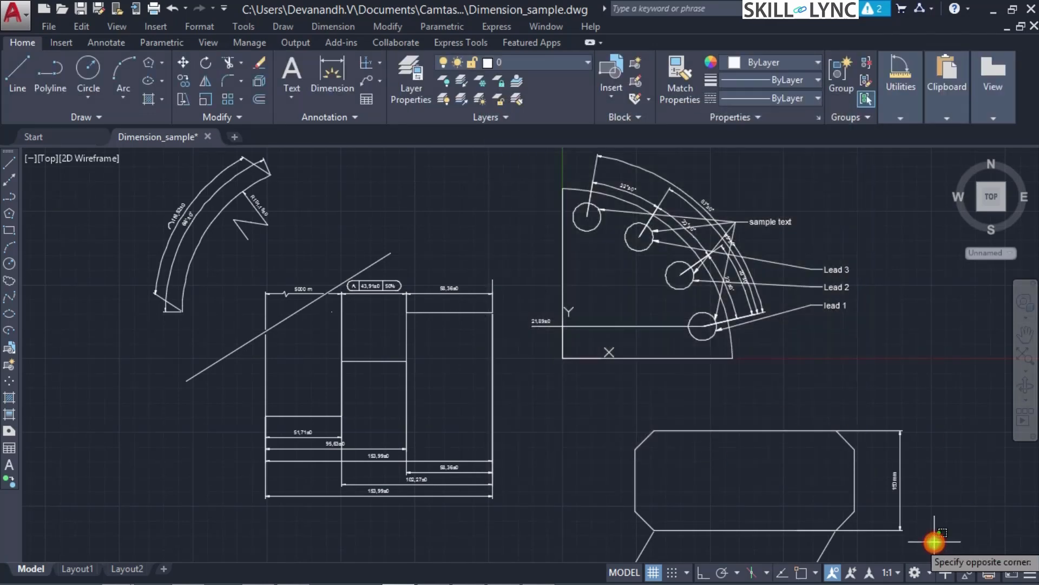
click(935, 541)
click(138, 164)
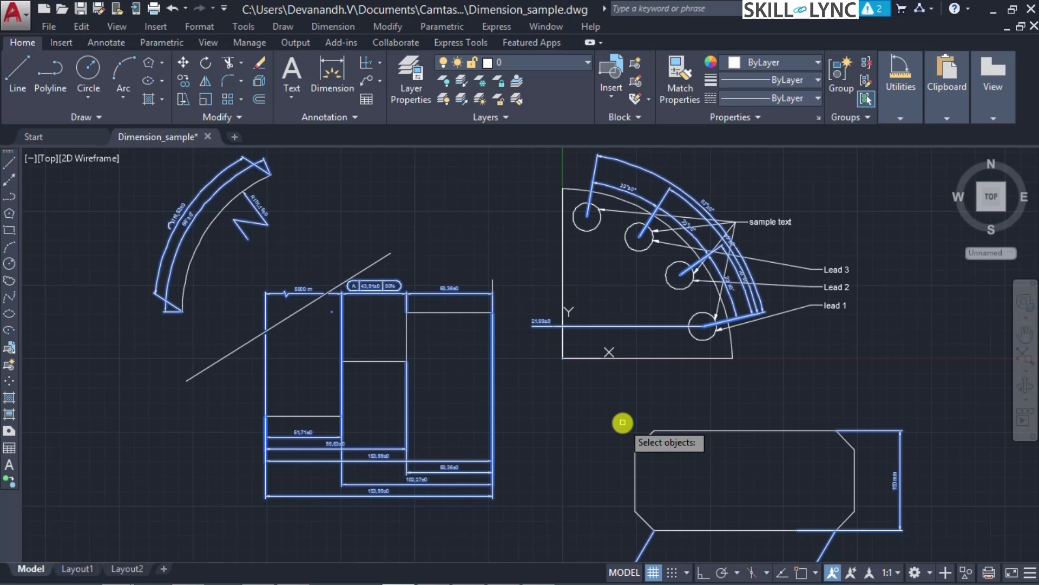
key(Escape)
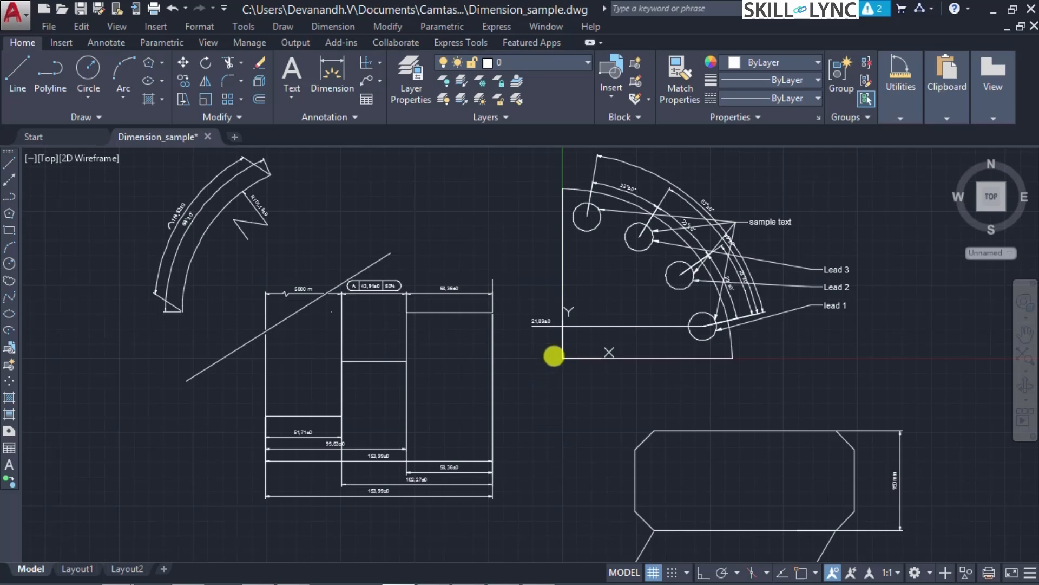
Step: Reopen the object filters, look through the available filter types down to the logical operators, and delete the Dimension criterion
key(Return)
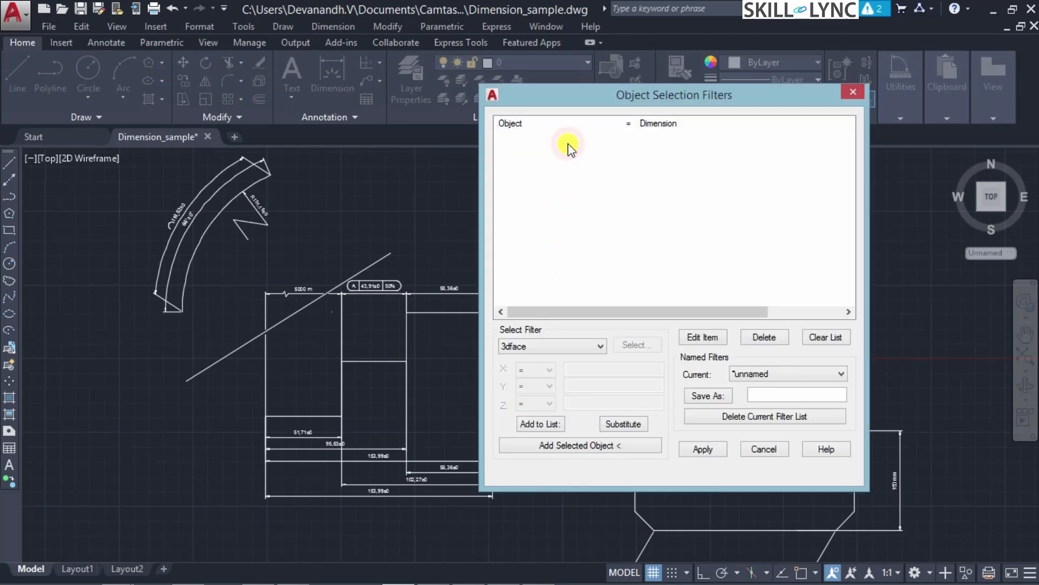
click(567, 125)
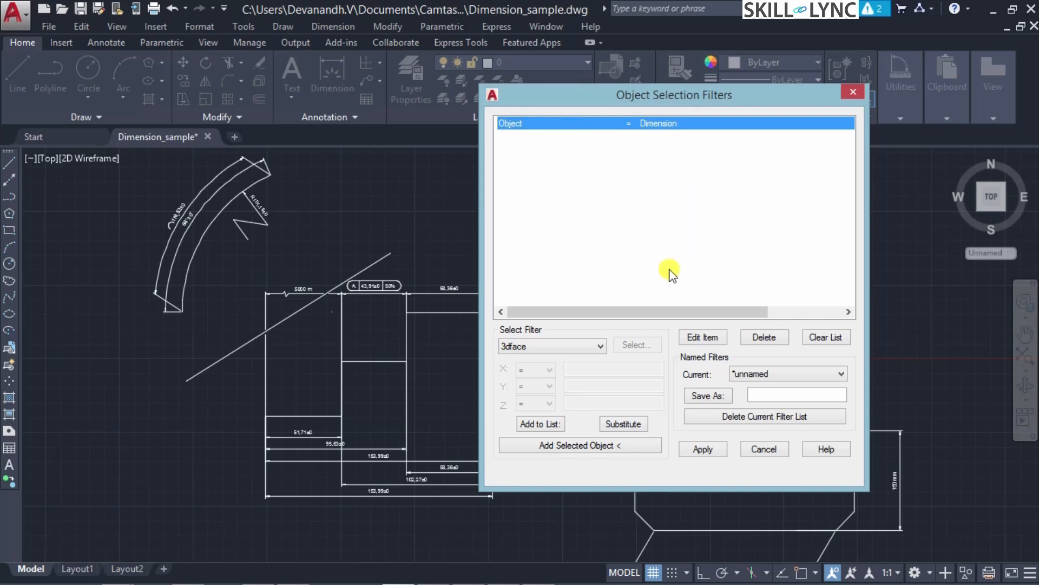
click(579, 343)
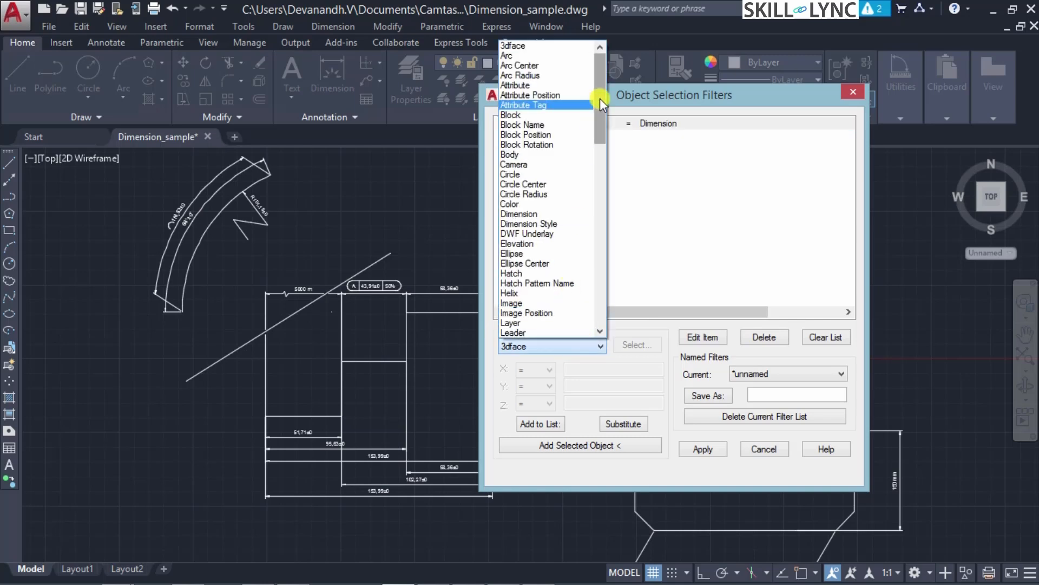
drag(600, 98, 600, 311)
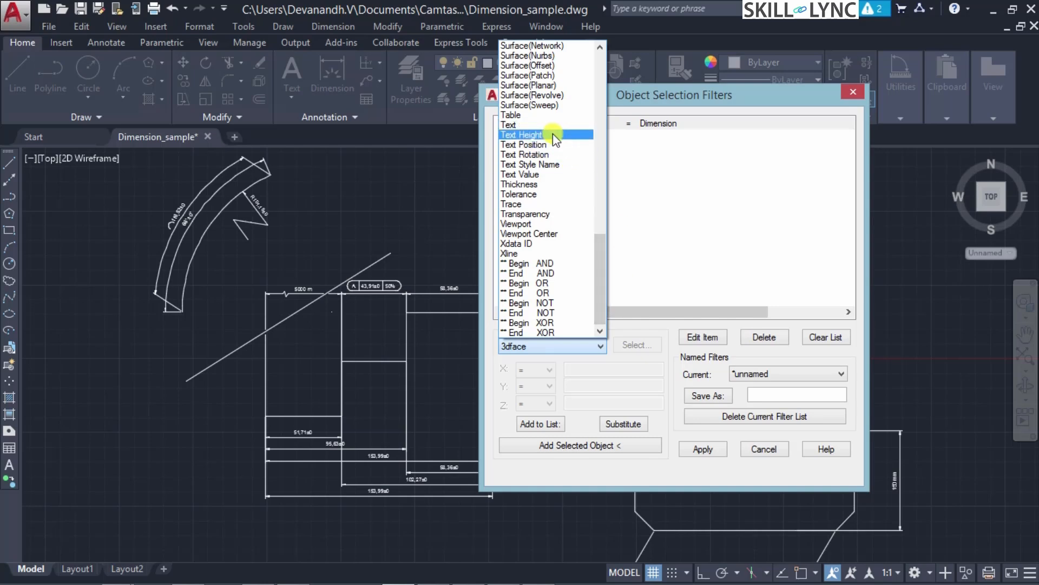
click(632, 172)
click(657, 123)
key(Delete)
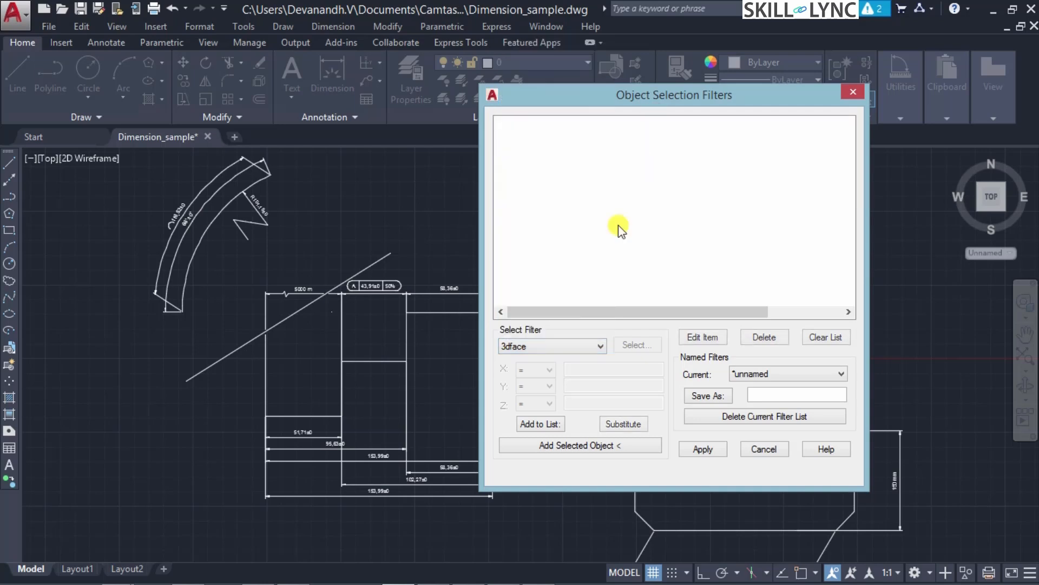
Step: Add a Begin AND operator as the first entry of the empty filter list
click(597, 345)
click(615, 195)
click(557, 349)
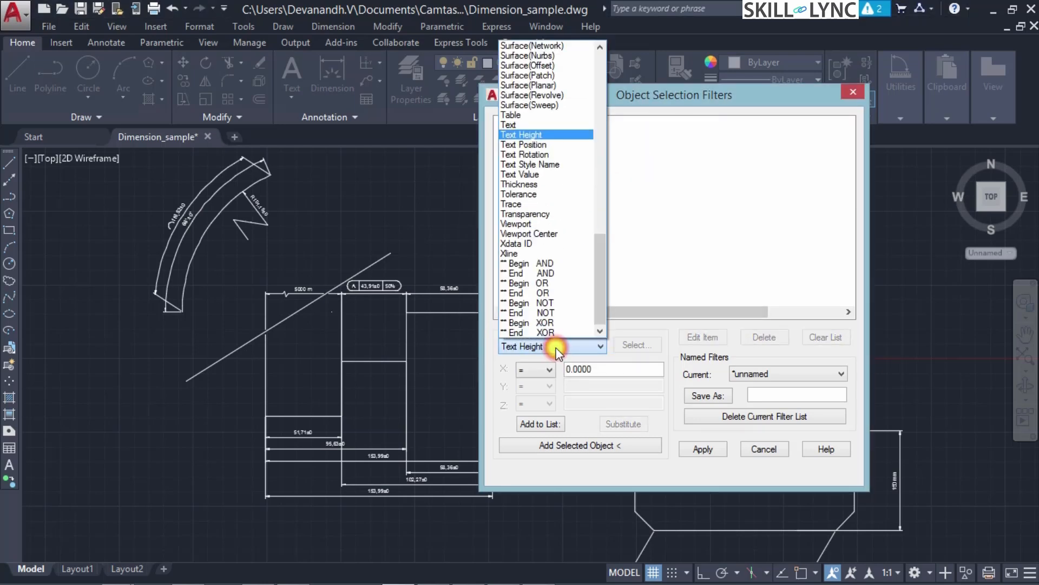
click(556, 263)
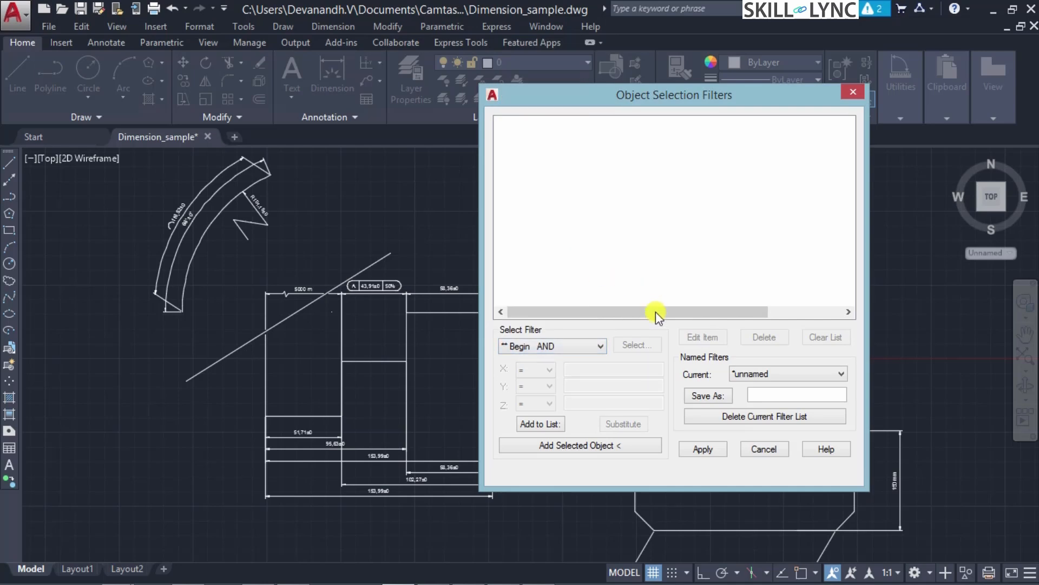
click(539, 424)
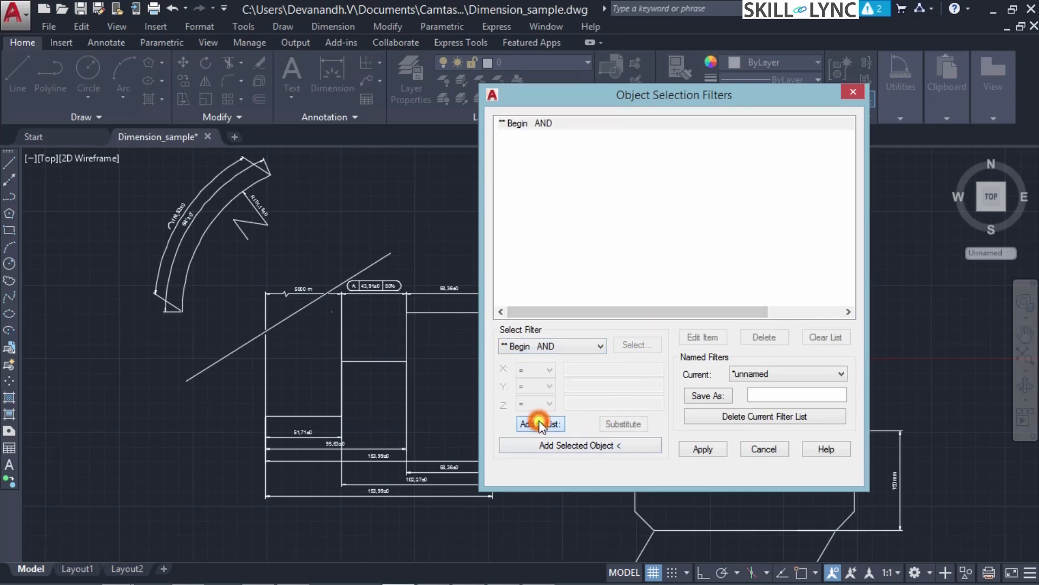
Step: Add a Text object criterion on the row below the Begin AND operator
click(521, 135)
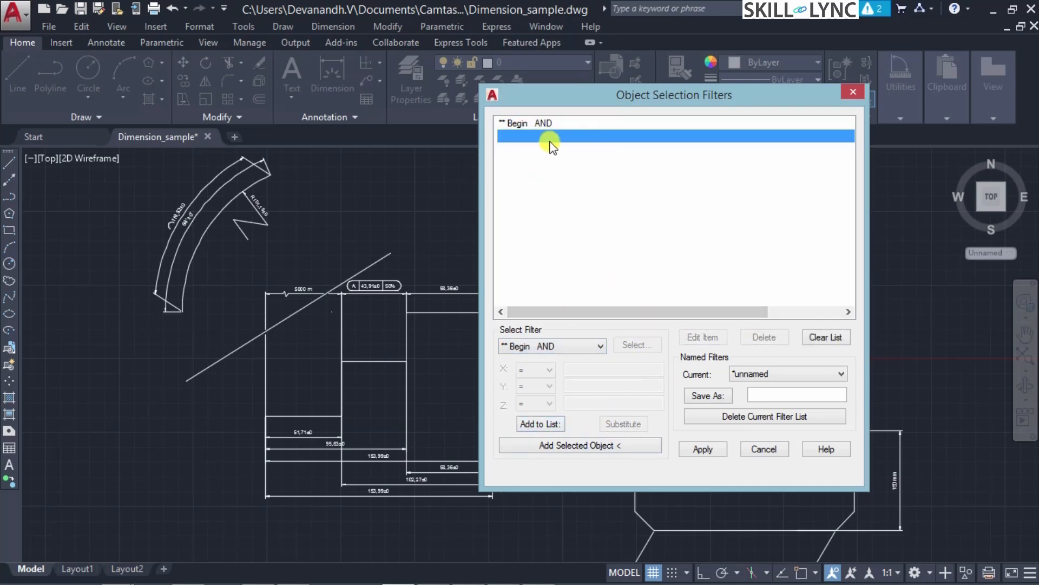
click(569, 347)
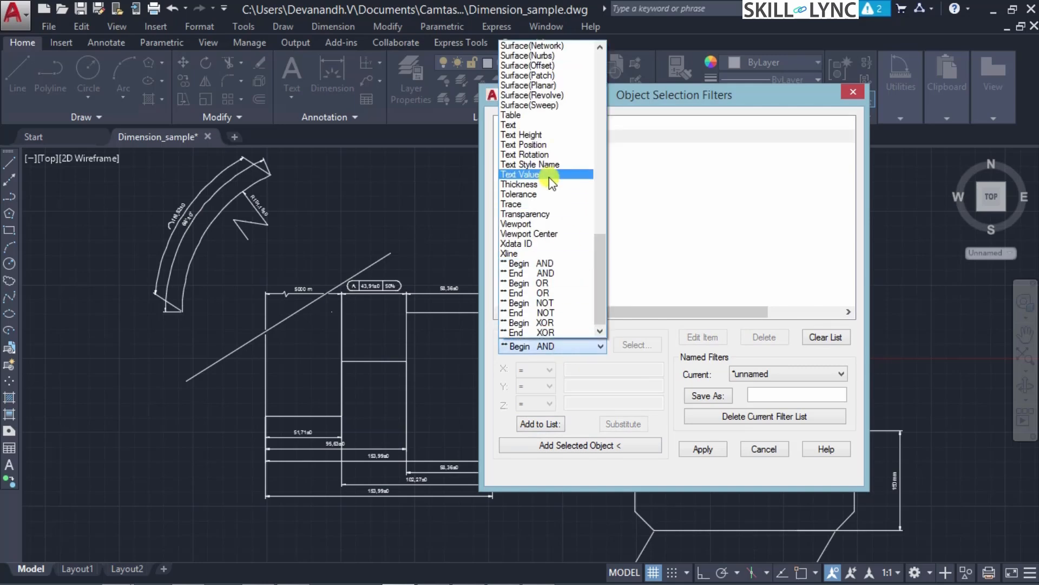
scroll(549, 177, up, 2)
click(534, 190)
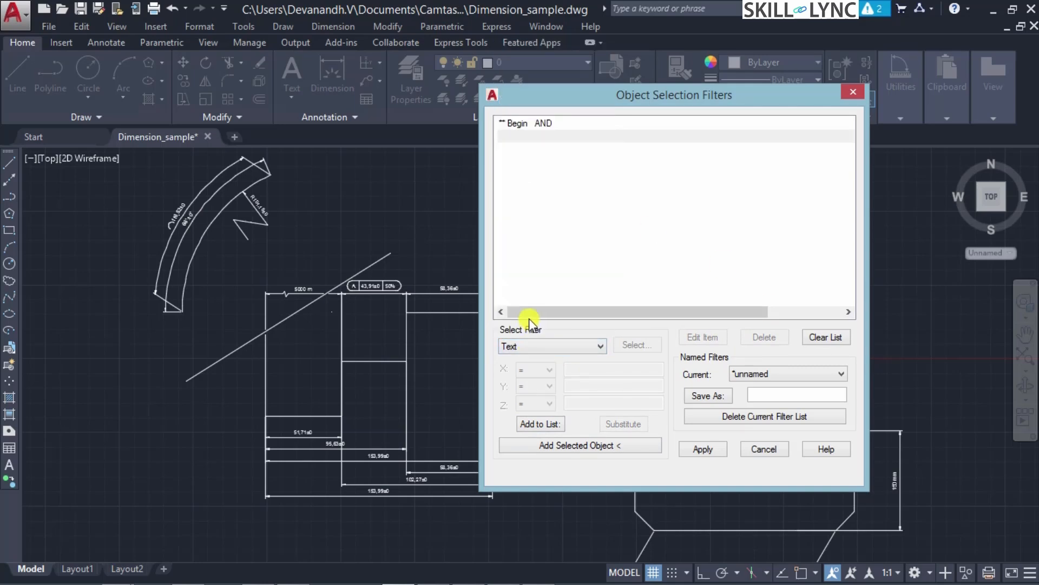
click(554, 424)
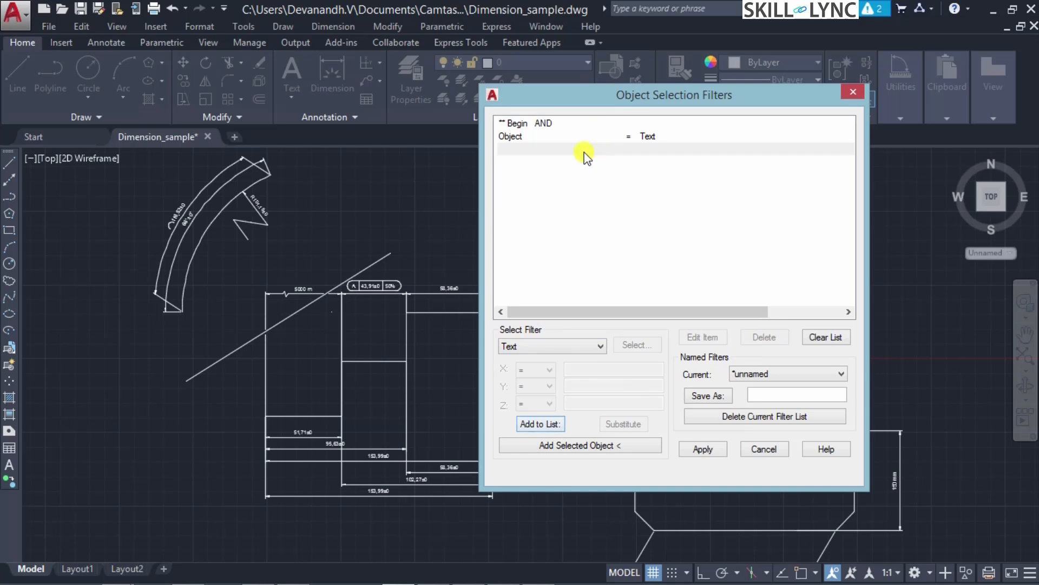
Step: Add a Text Height criterion equal to 2.5 below the Text object criterion in the filter list
click(551, 138)
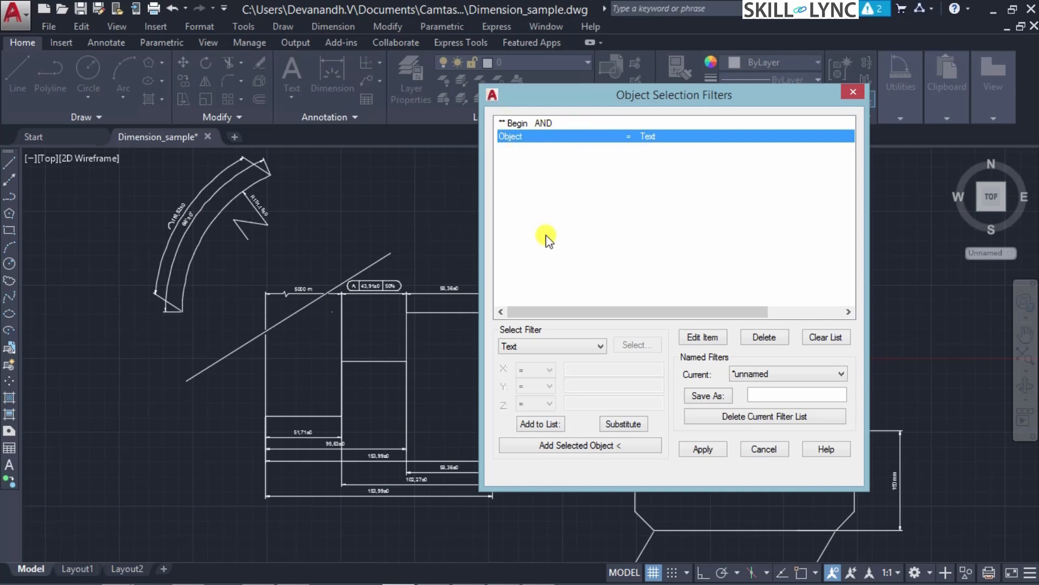
click(553, 347)
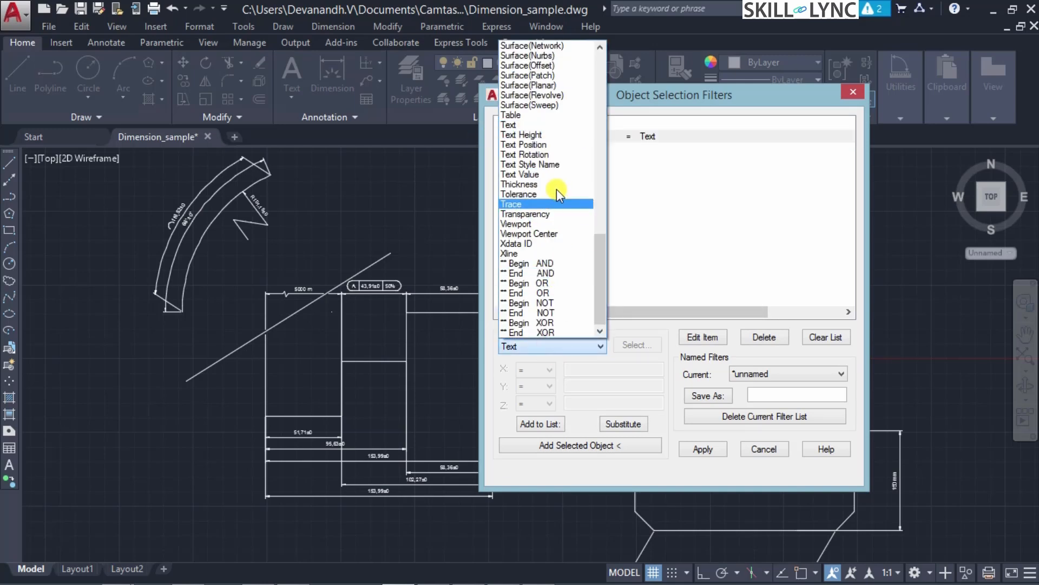
click(653, 202)
click(657, 149)
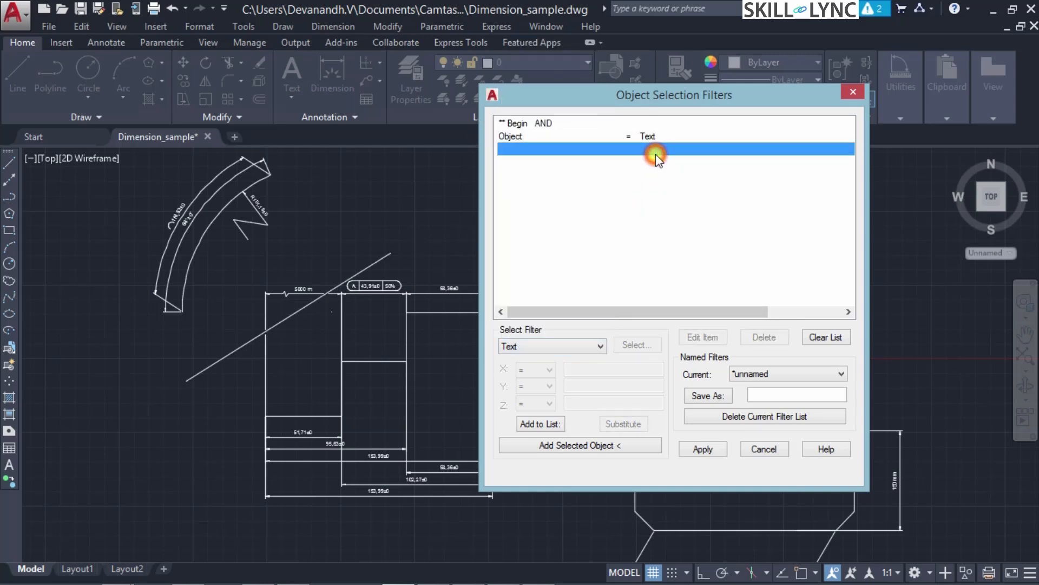
click(573, 346)
click(535, 135)
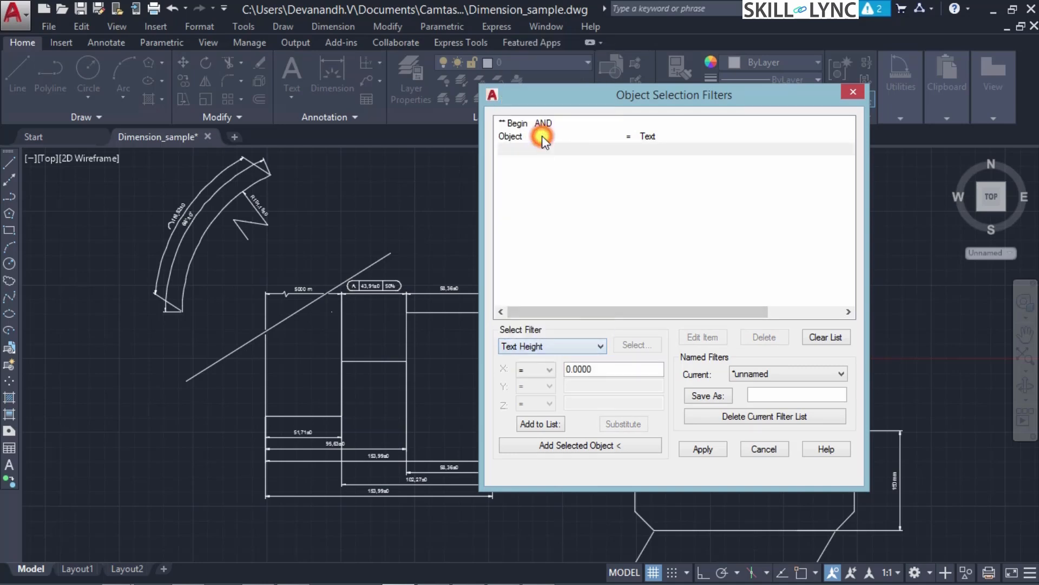
double_click(614, 370)
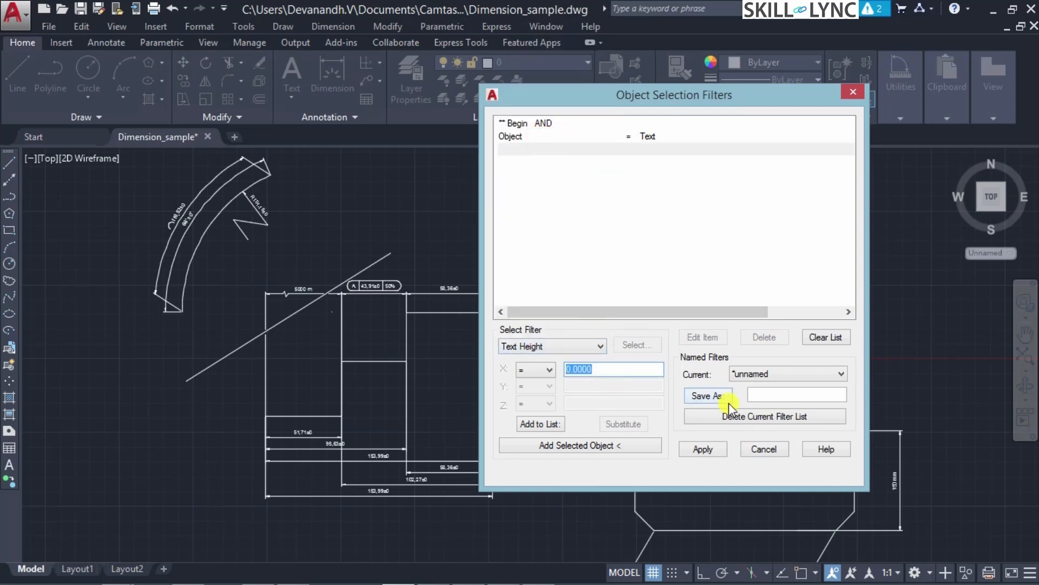
text(2.5)
click(534, 423)
Step: Close the logical group with an End AND operator on the row below the Text Height criterion
click(575, 163)
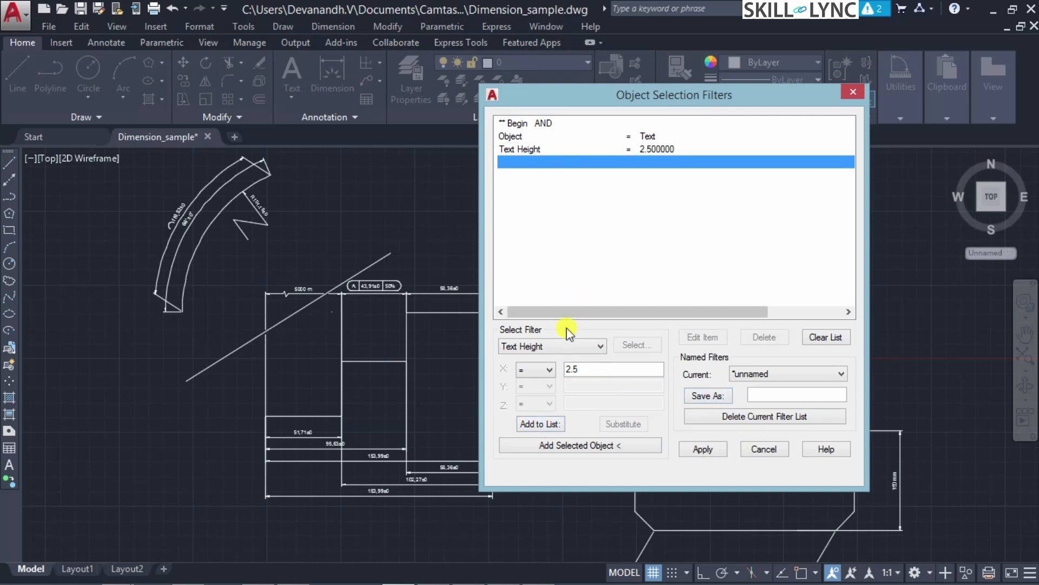
click(573, 346)
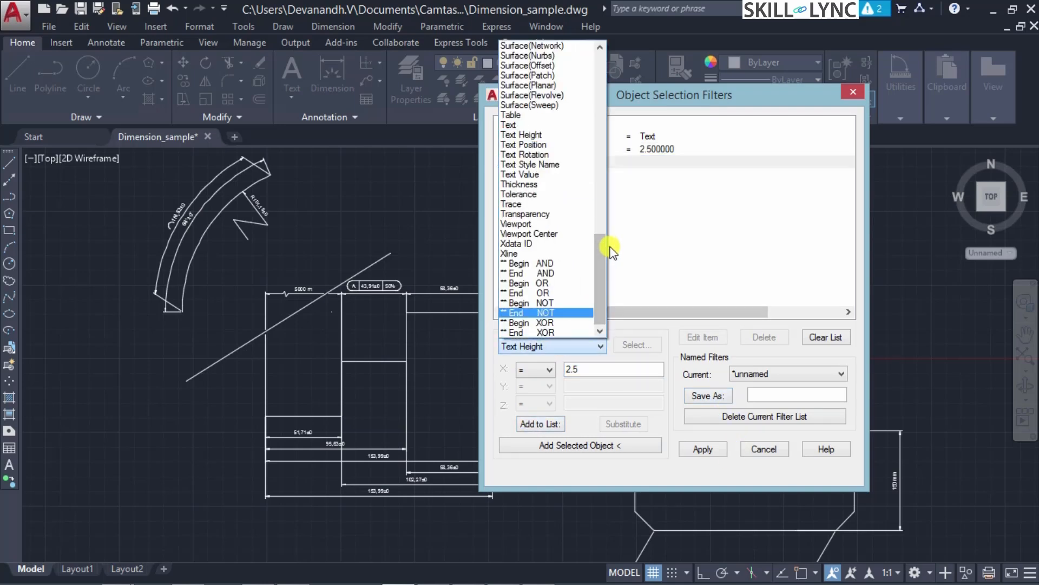
click(554, 274)
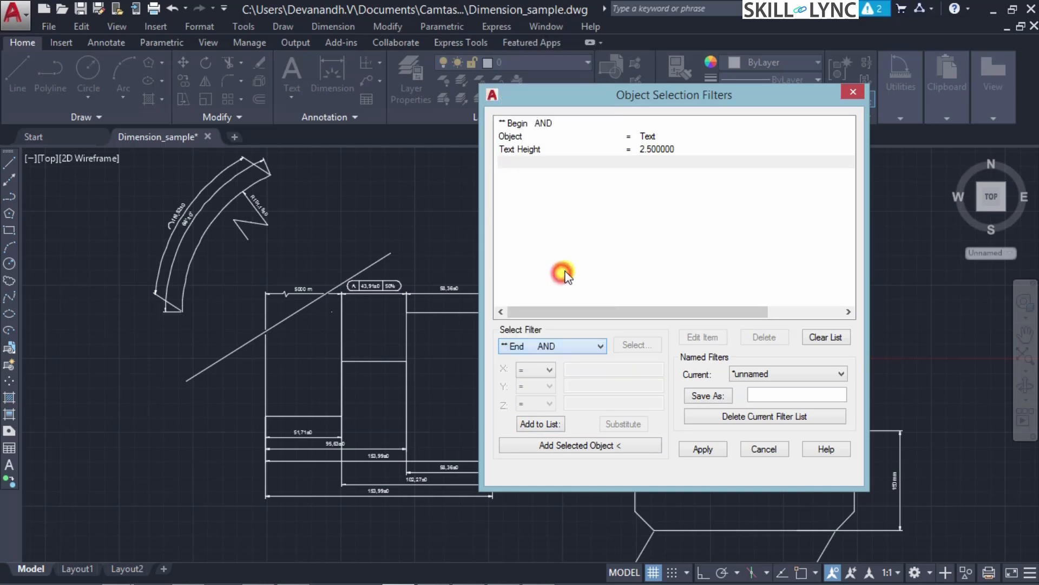
click(533, 424)
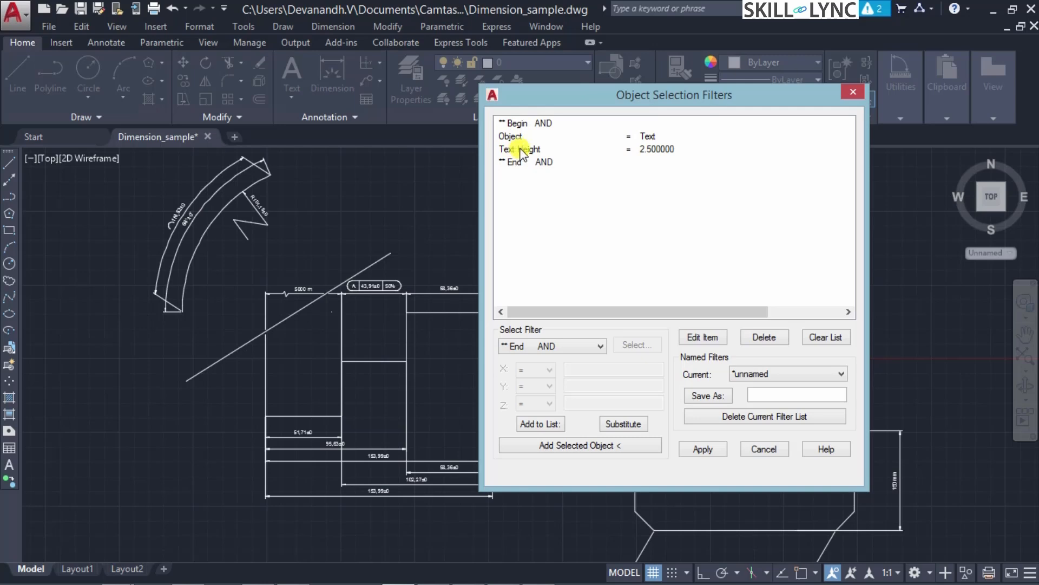
Step: Try to select matching text by applying the AND filter to a crossing window around all figures, and end the selection
click(647, 150)
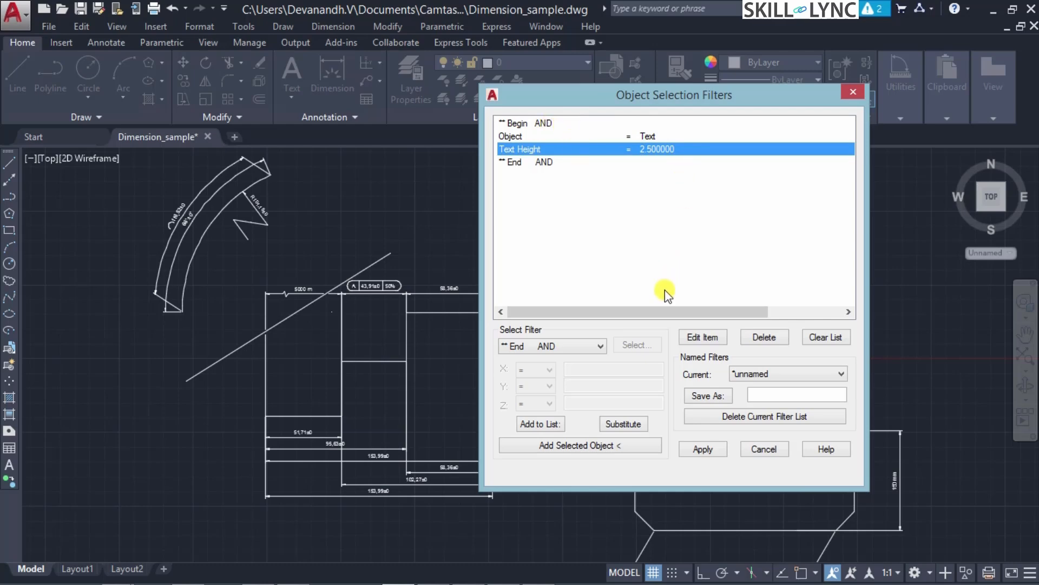
click(702, 450)
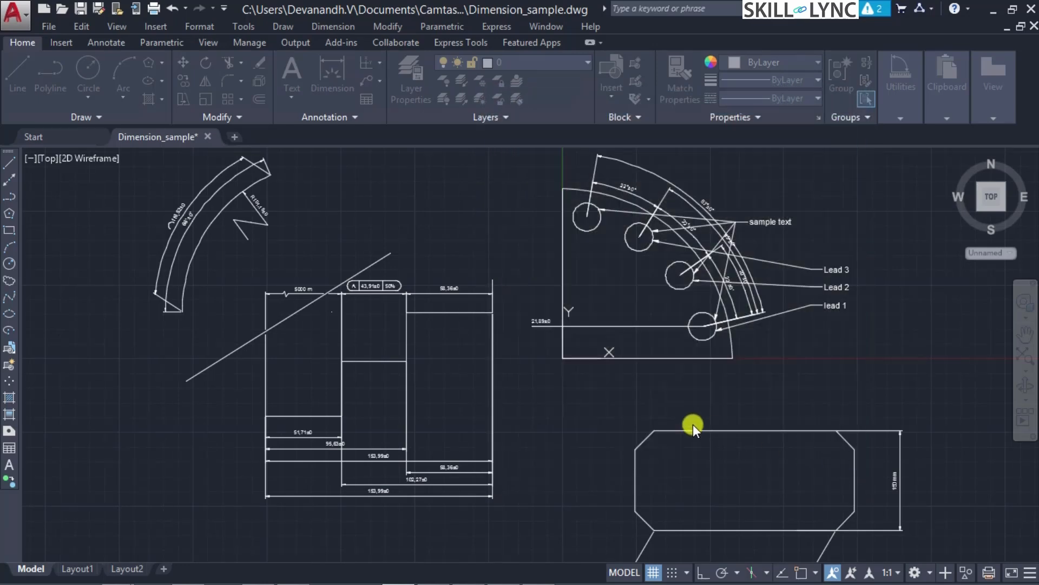
click(964, 556)
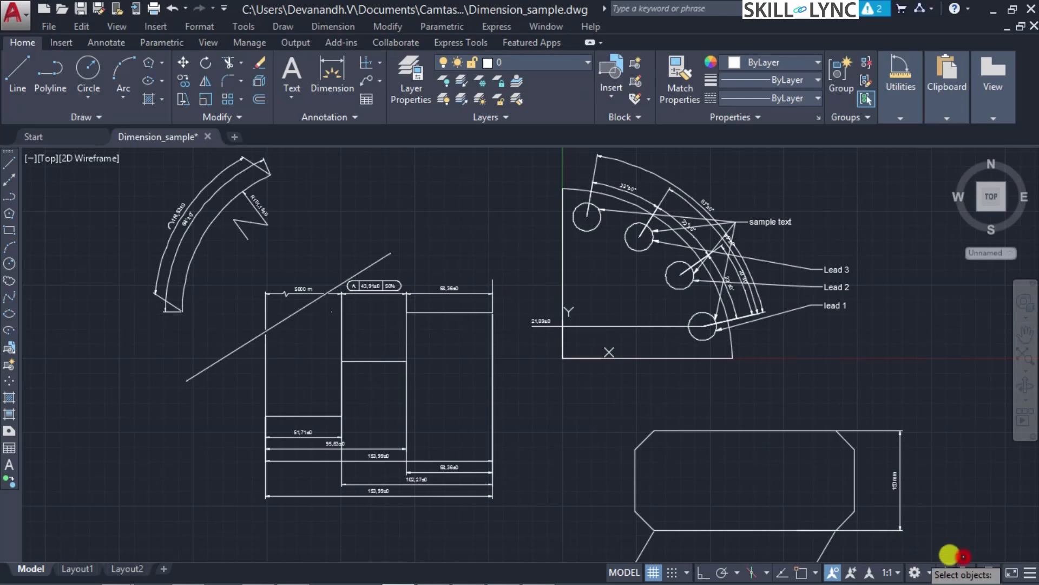
click(133, 160)
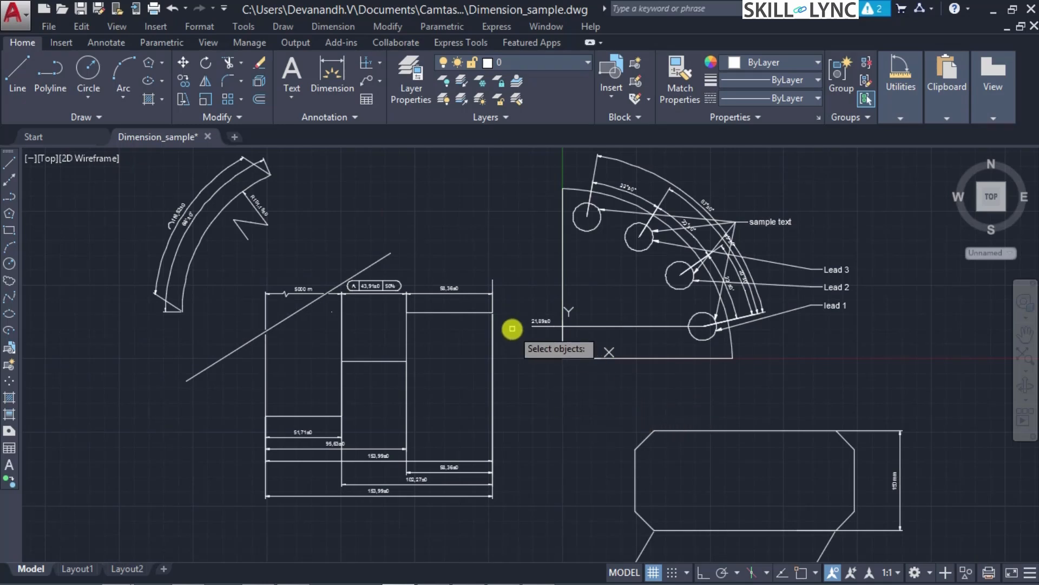
key(Escape)
Step: Place the single-line text "sample text" with height 2.5 and rotation 0 in the empty area above the stepped figure
text(te)
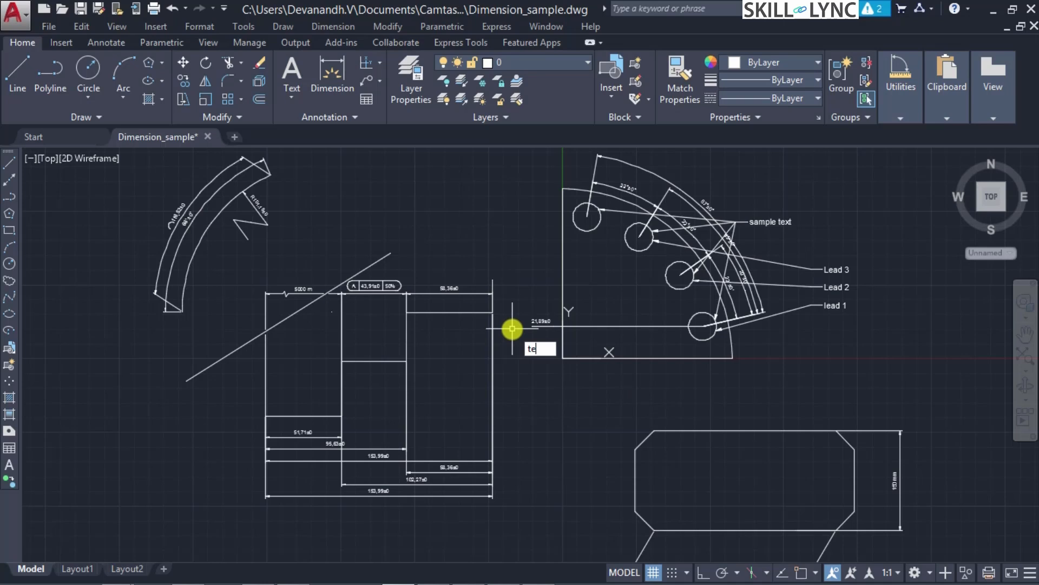
text(x)
key(Return)
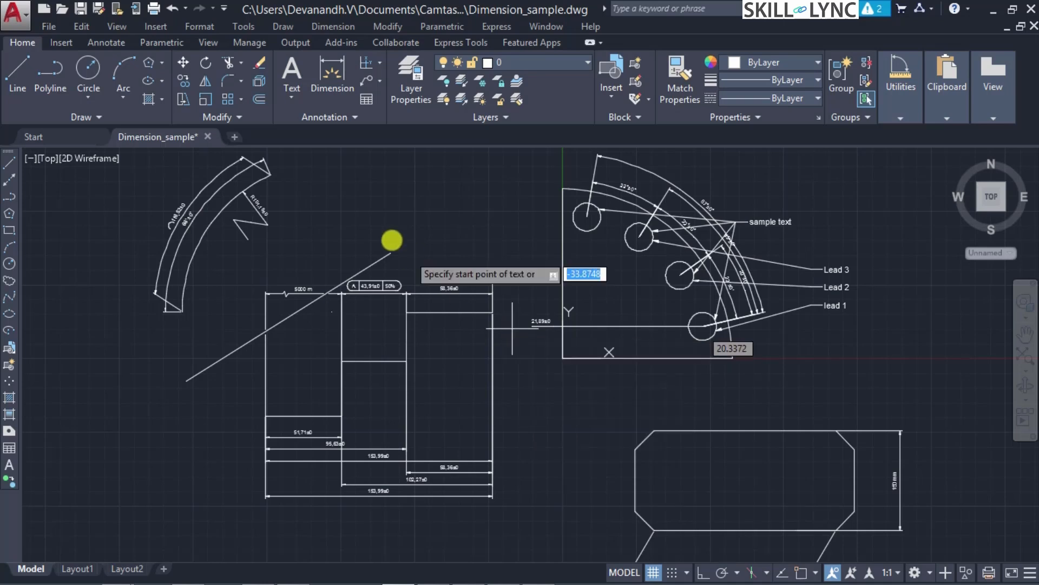
click(410, 210)
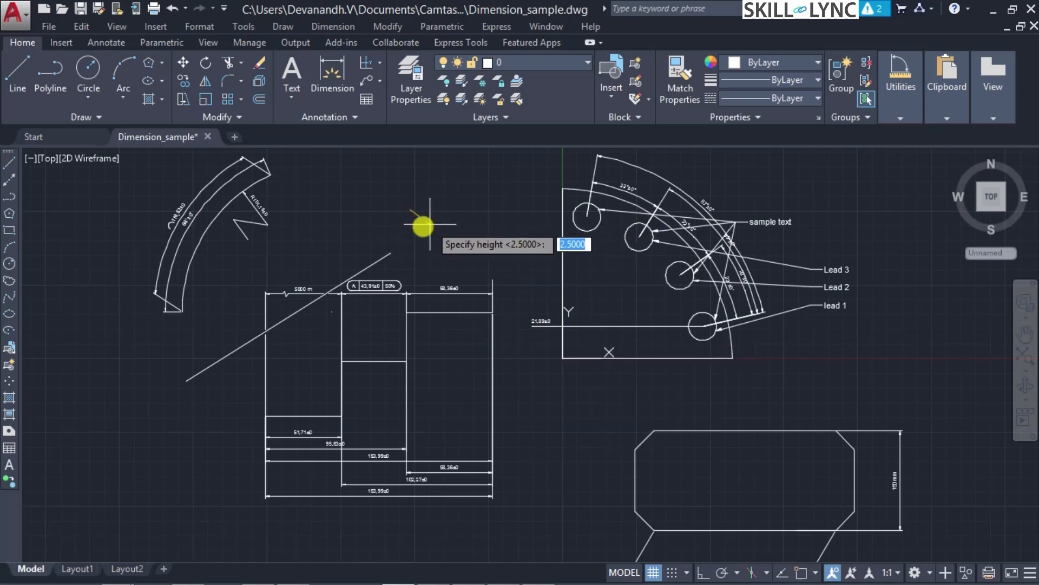
key(Return)
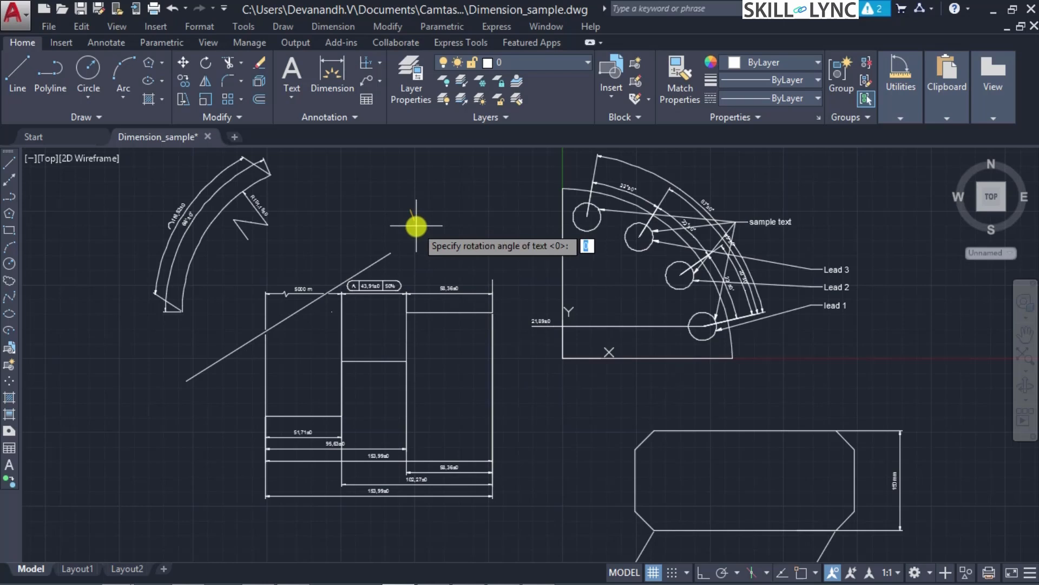
key(Return)
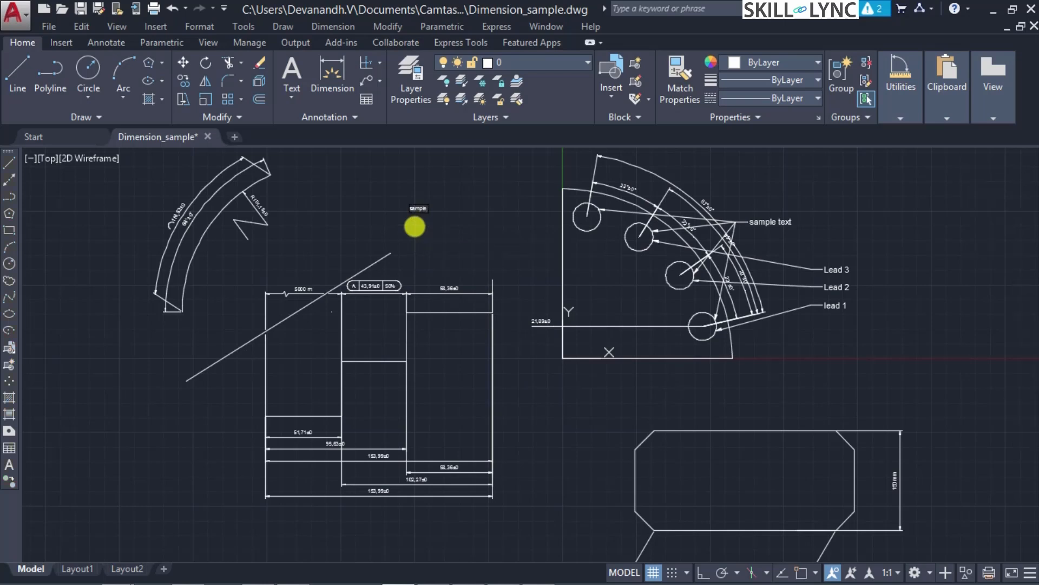
text(sample text)
key(Escape)
Step: Apply the AND filter again to a crossing window around all figures, inspect the selected text and end the selection
text(TEXTS)
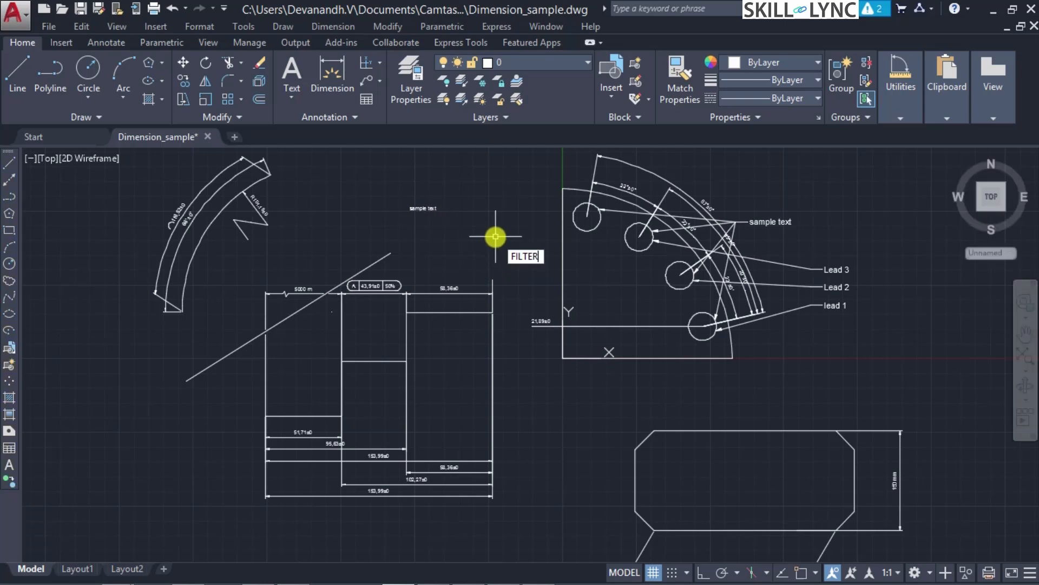
key(Return)
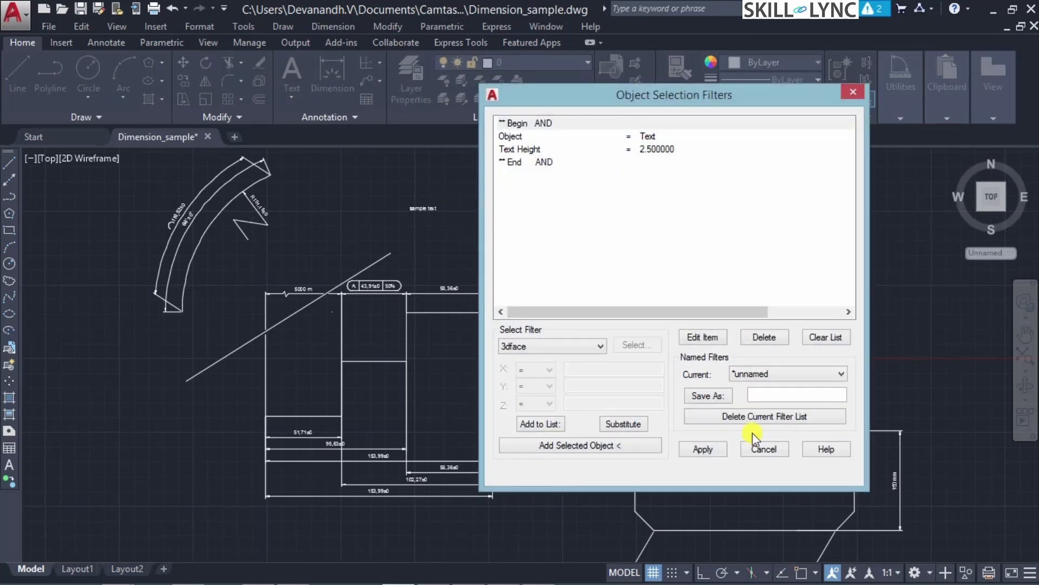
click(703, 449)
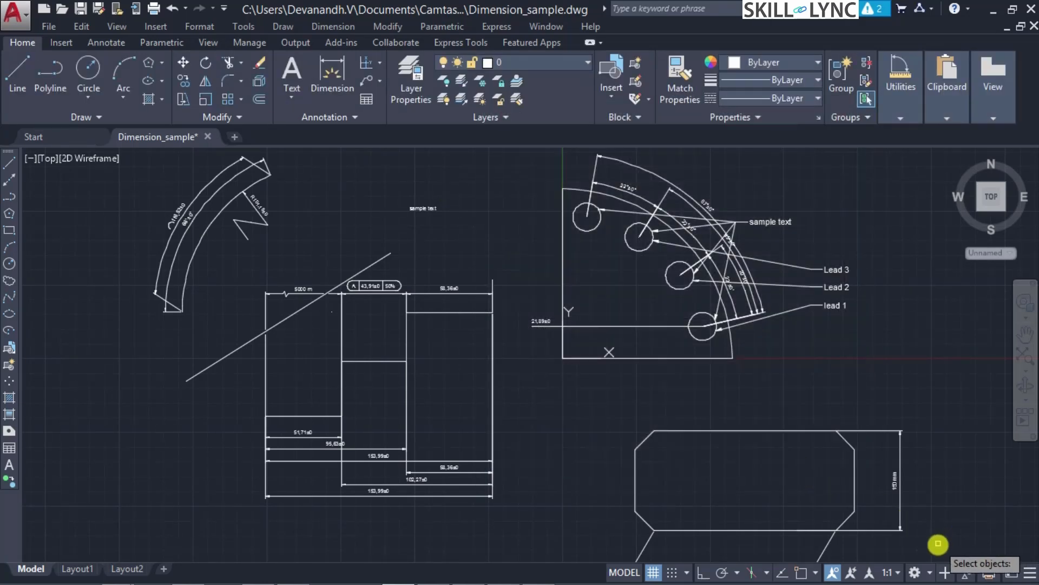
click(939, 552)
click(125, 167)
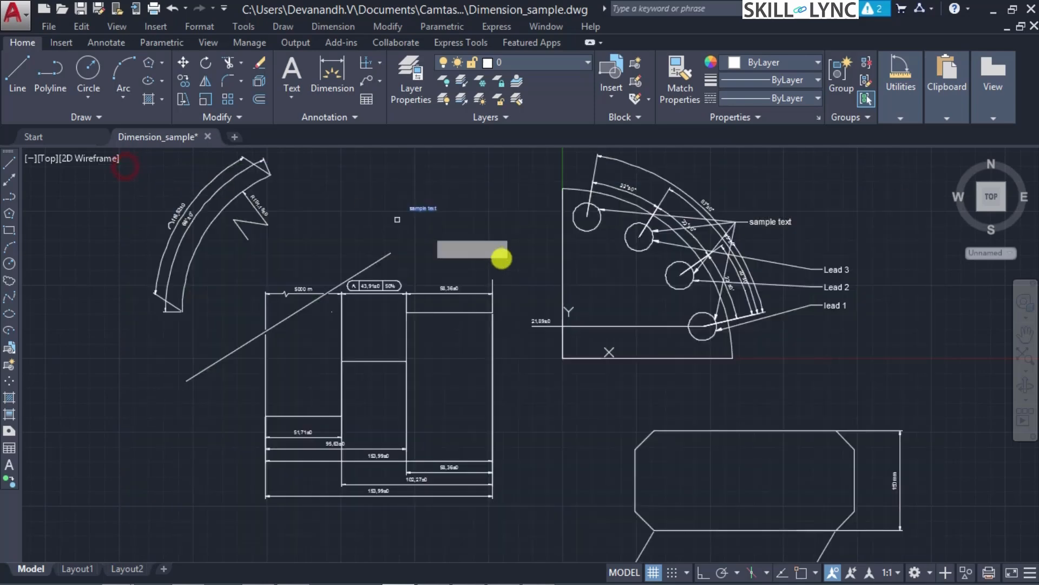
scroll(415, 196, up, 4)
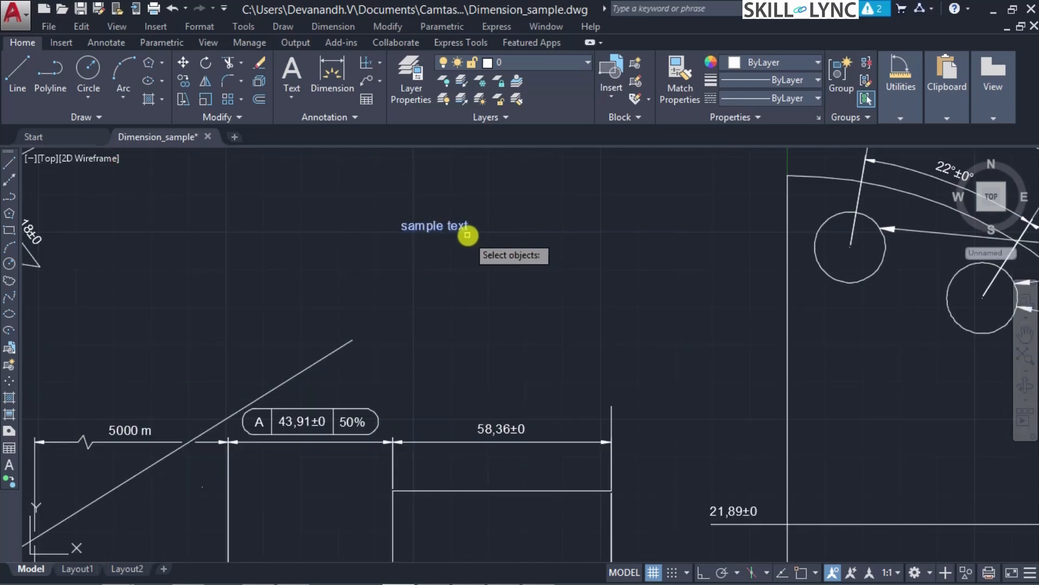
scroll(467, 240, down, 4)
scroll(509, 257, up, 2)
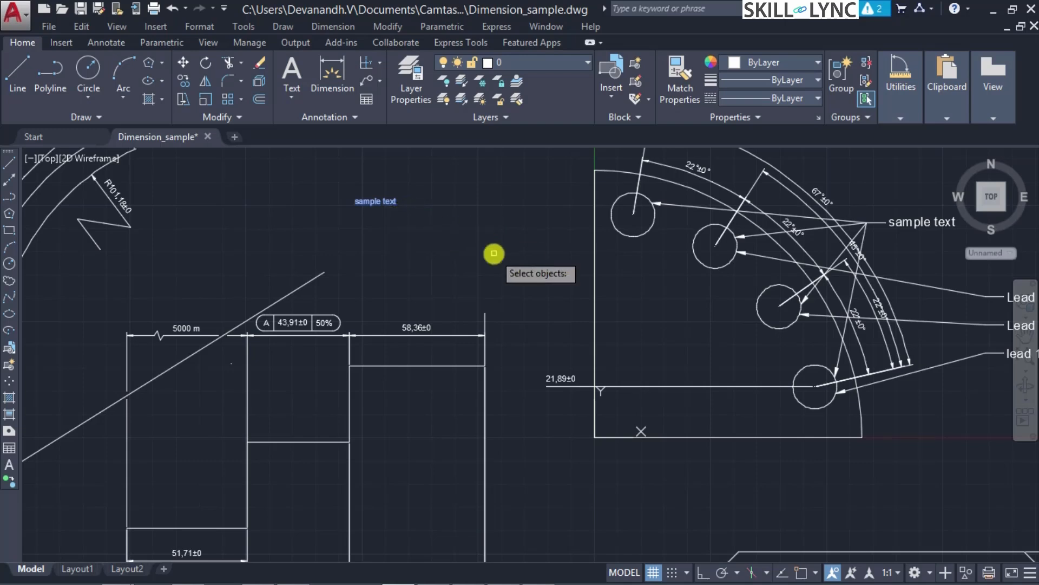
scroll(519, 269, down, 1)
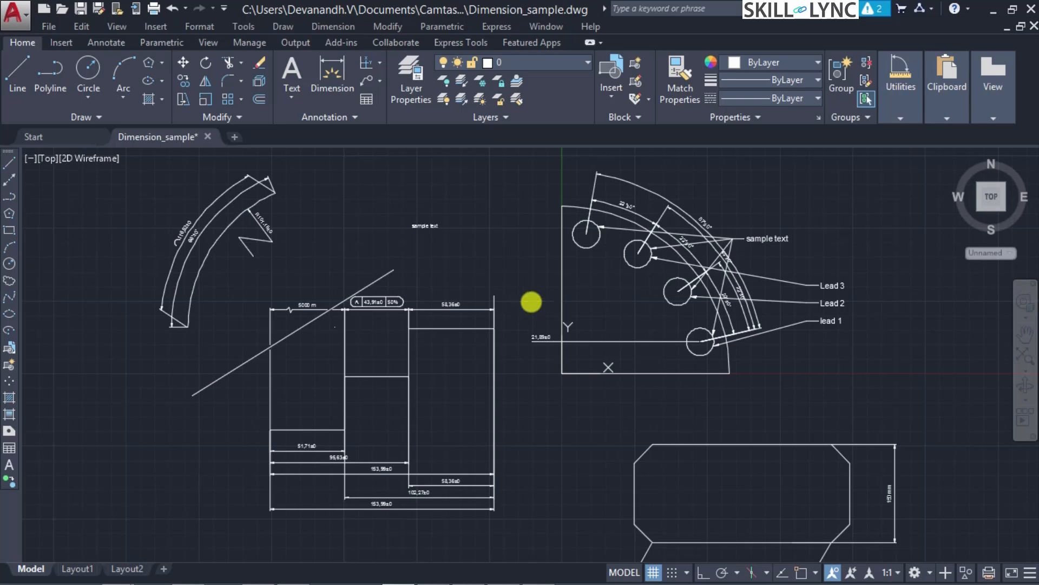
Step: Reopen the object filters and delete all entries of the AND group, from Begin AND through End AND
key(Return)
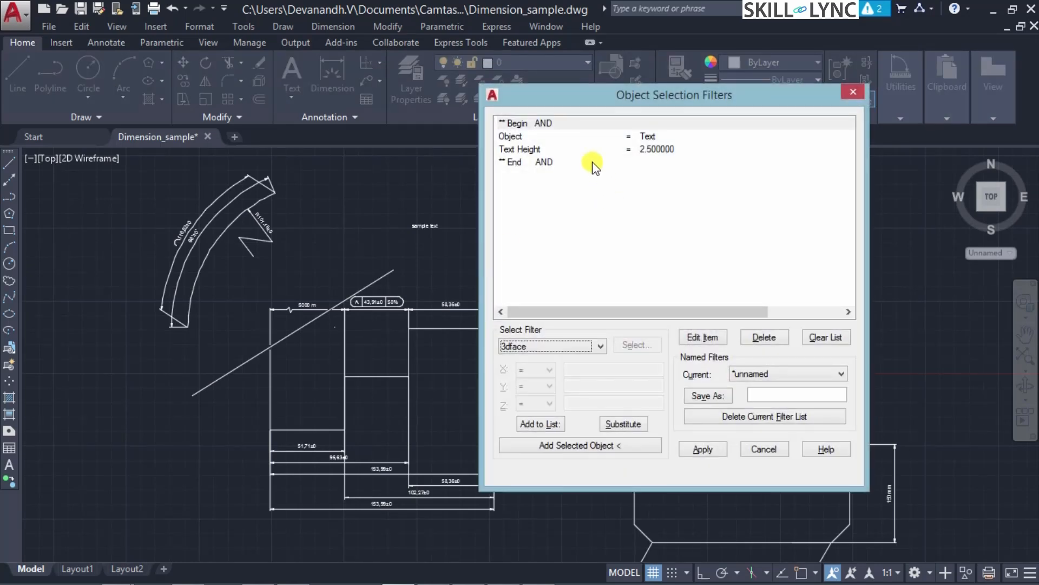
click(561, 137)
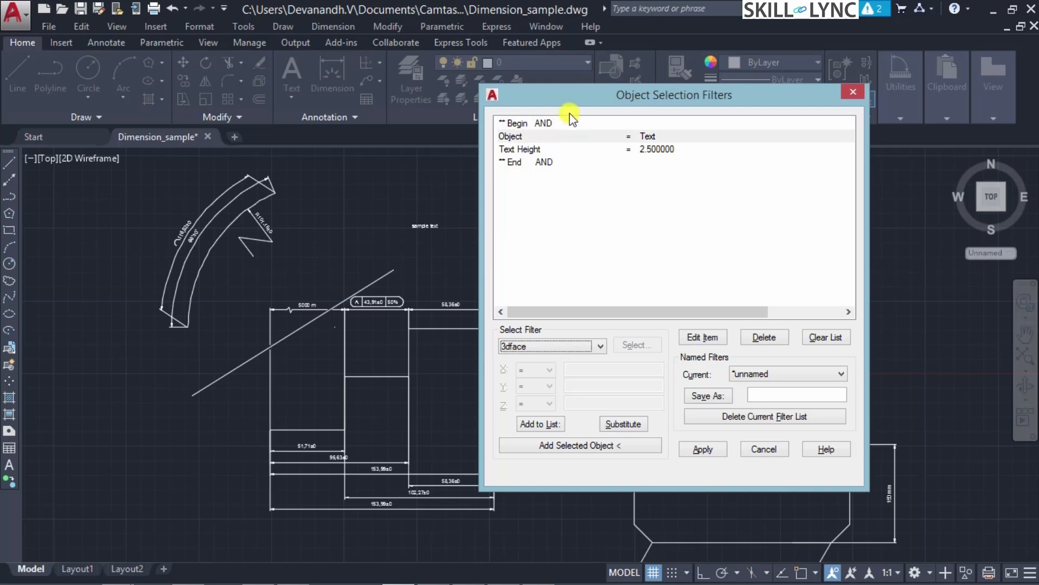
drag(569, 111, 644, 158)
click(639, 189)
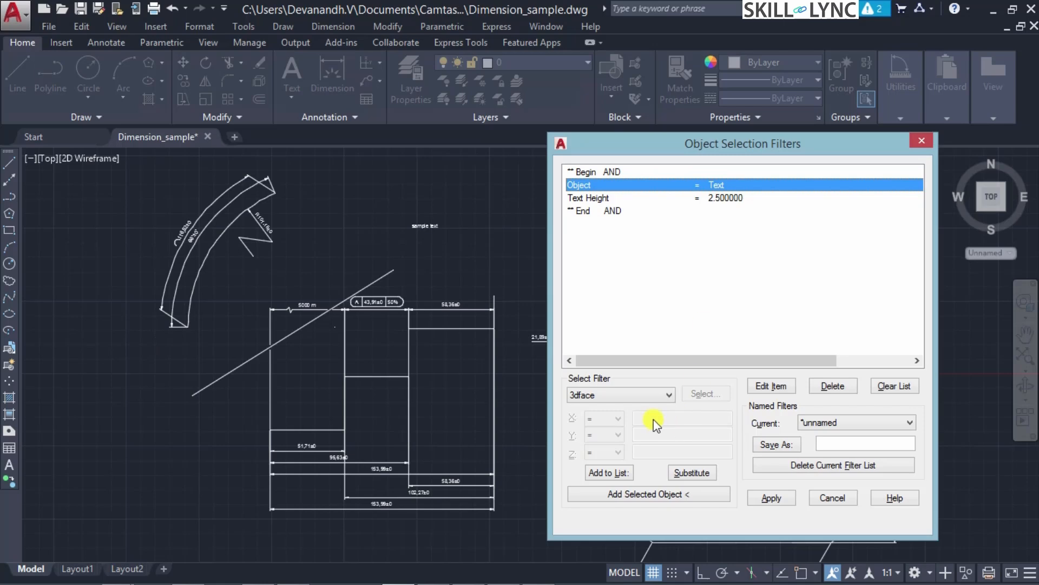
click(644, 396)
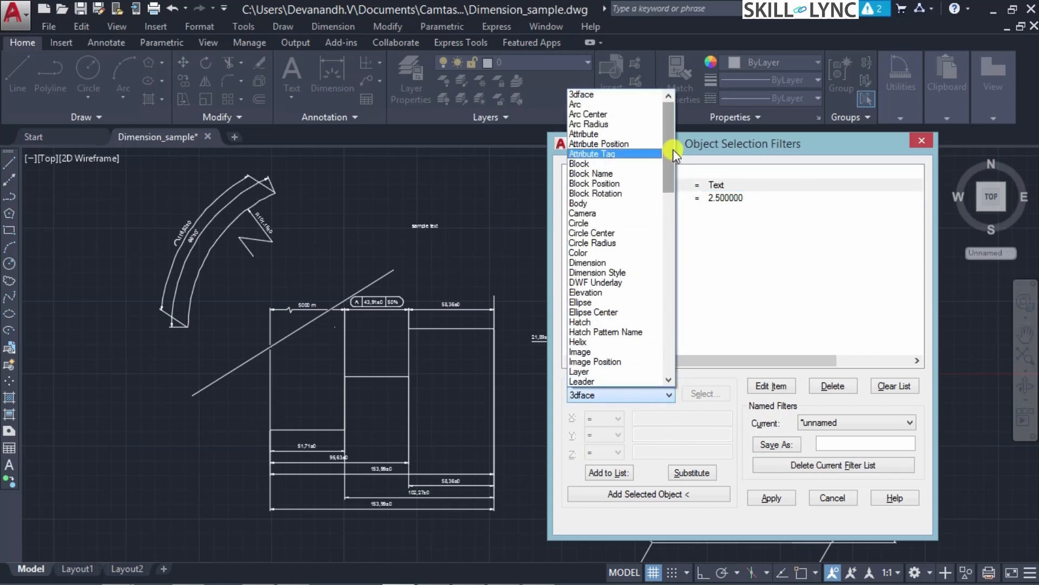
mouse_move(673, 150)
mouse_down()
mouse_move(673, 140)
mouse_move(671, 151)
mouse_up()
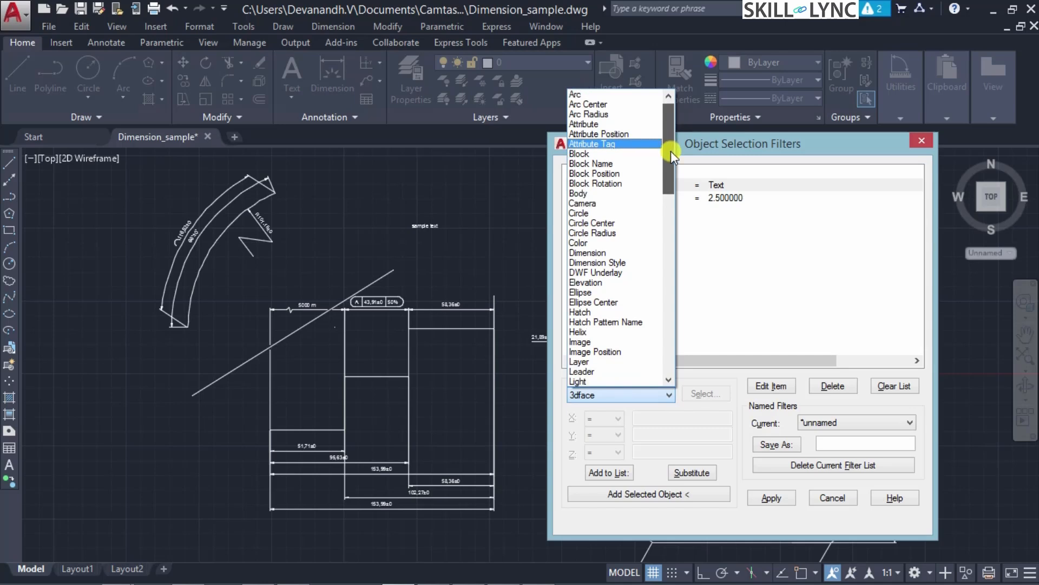
click(935, 136)
click(615, 186)
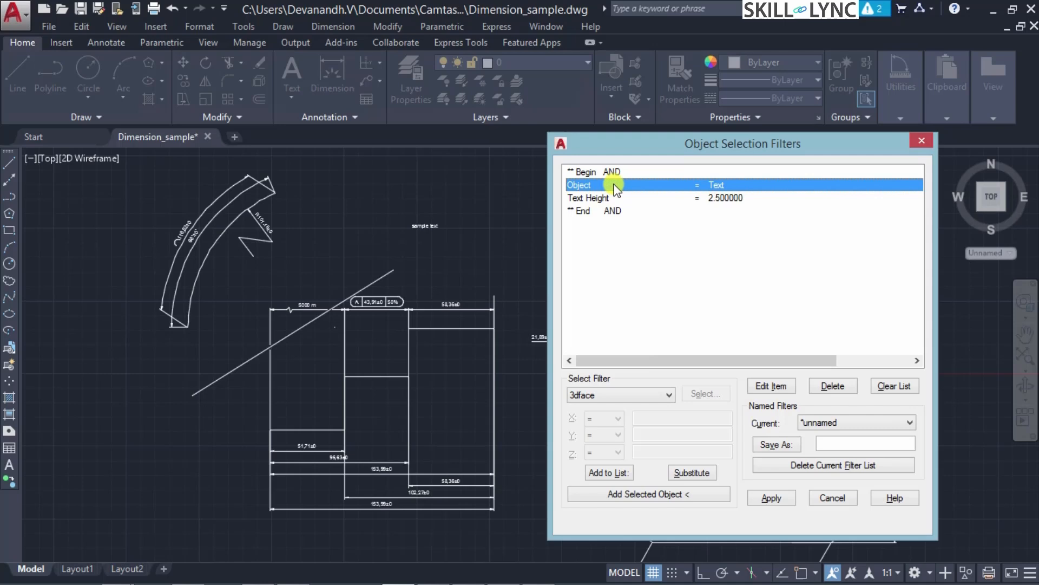
click(612, 173)
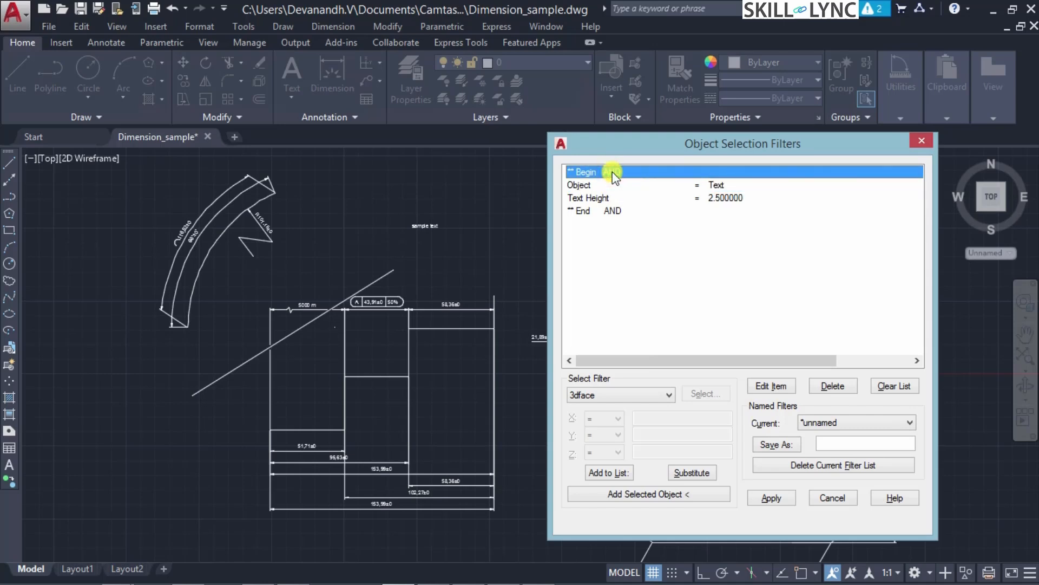
key(Delete)
key(Delete)
key(Delete)
key(Delete)
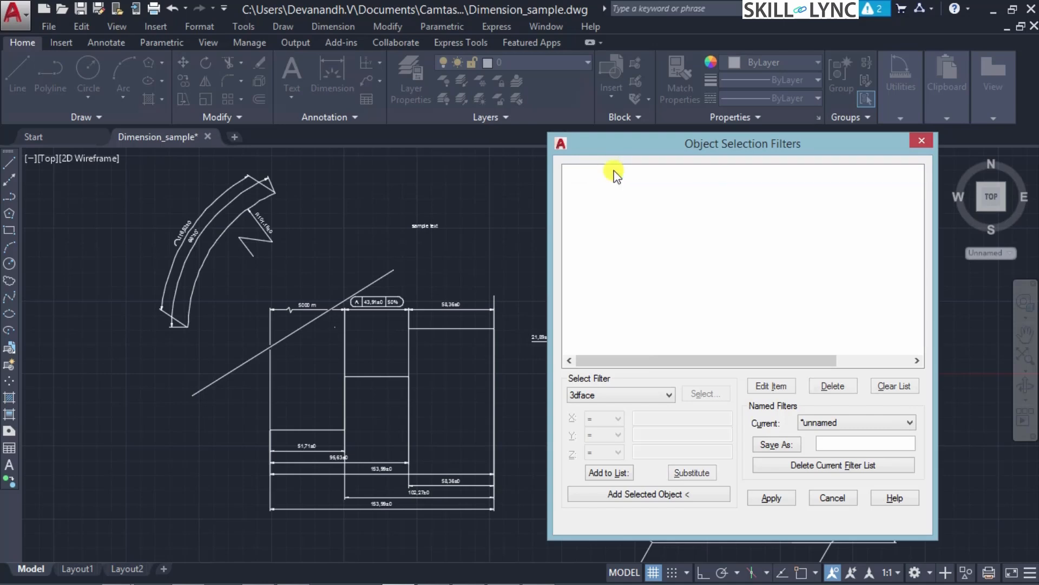
Step: Add a Begin OR operator as the opening entry of the empty object filter list
click(633, 390)
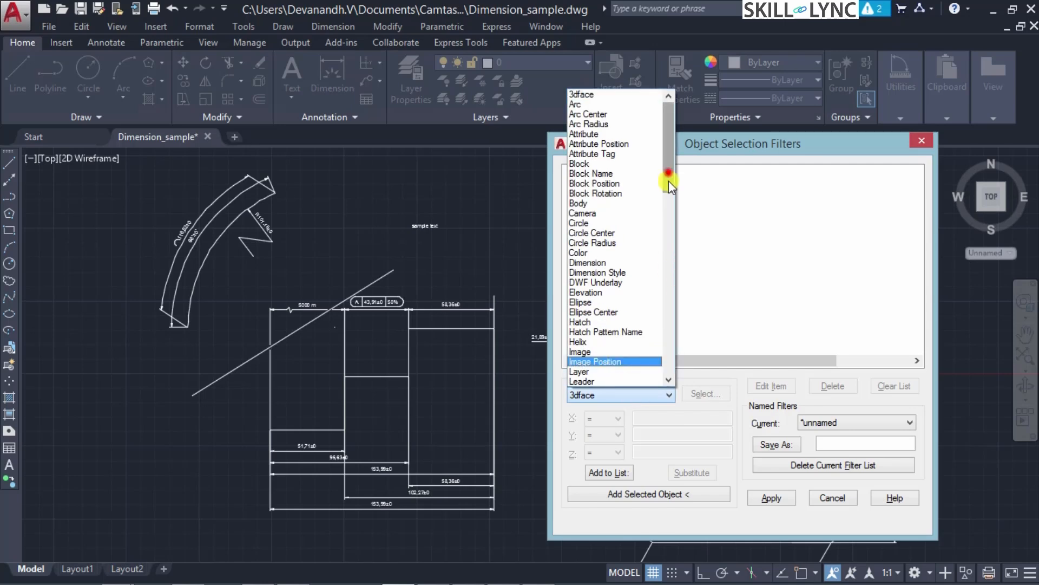
drag(670, 181, 676, 383)
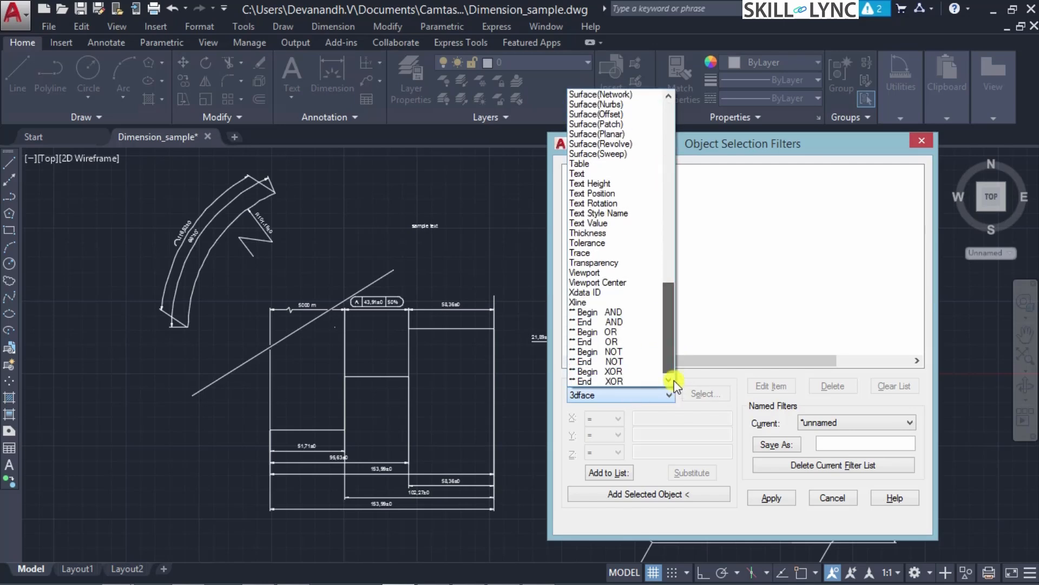
click(631, 332)
click(623, 470)
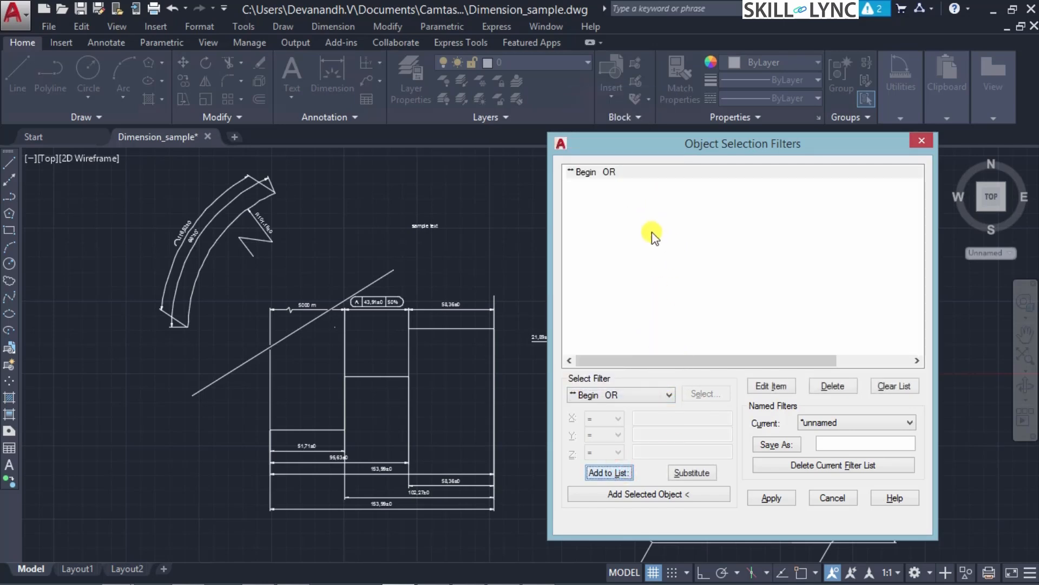
Step: Add the Dimension object type to the filter list below the Begin OR entry
click(632, 207)
click(652, 400)
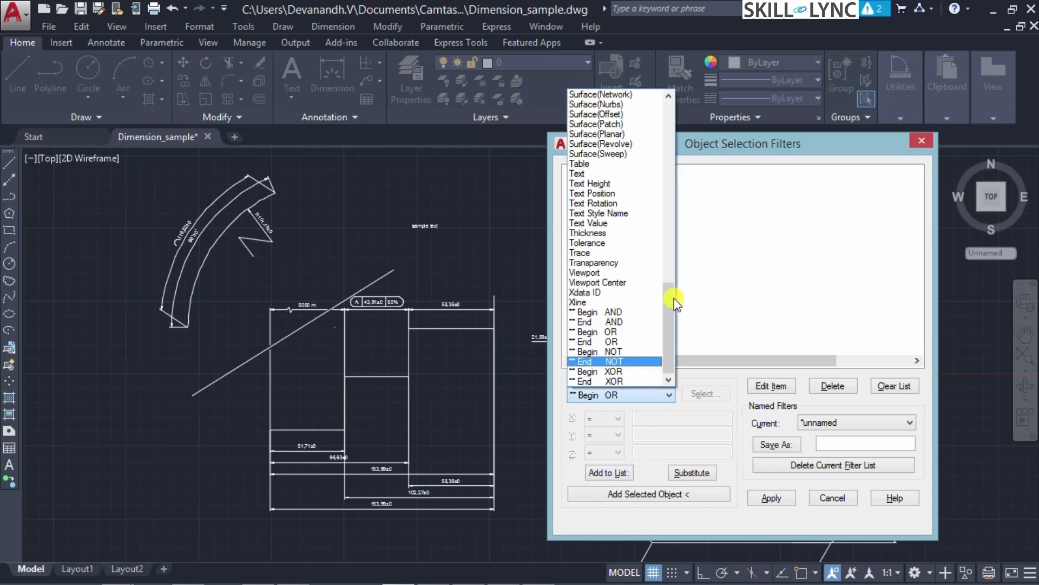
drag(669, 307, 670, 226)
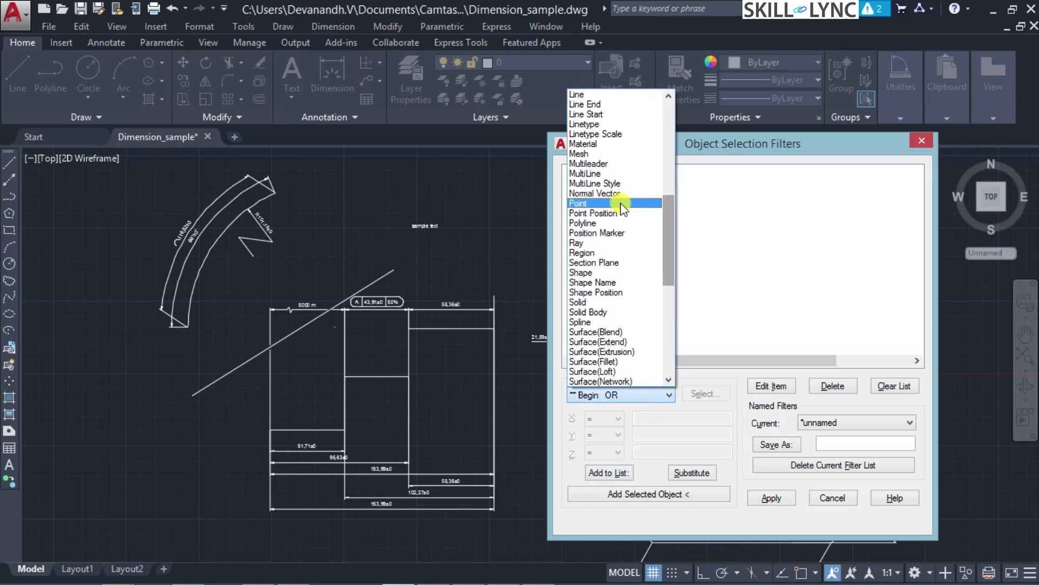
scroll(602, 147, up, 9)
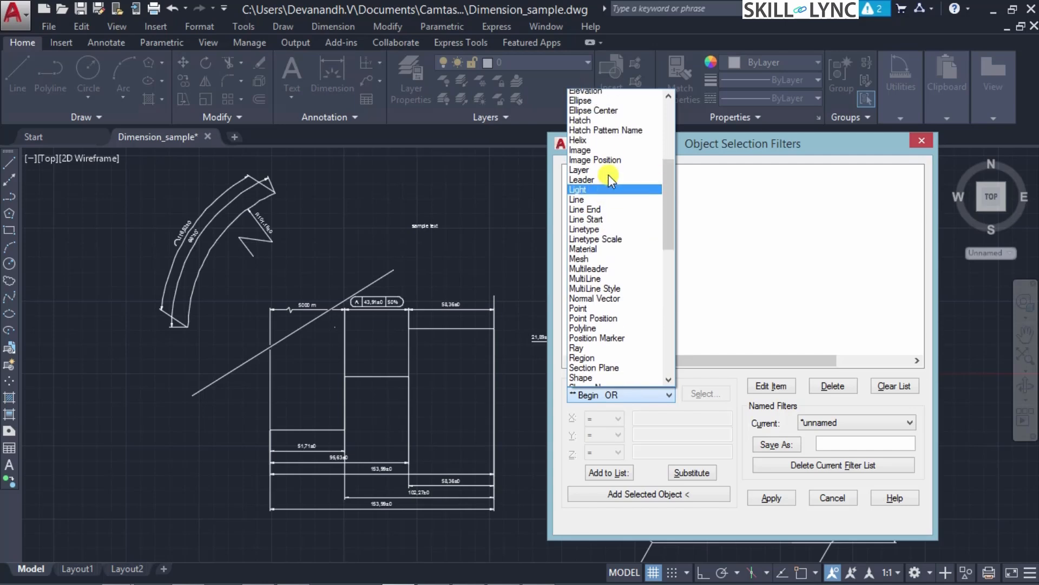
scroll(601, 216, up, 1)
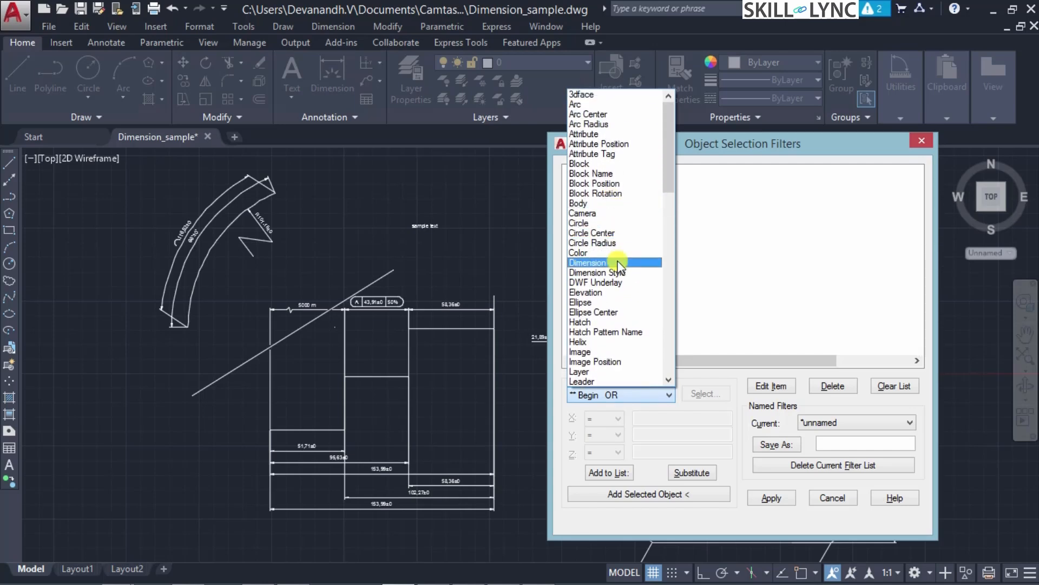
click(617, 259)
click(623, 472)
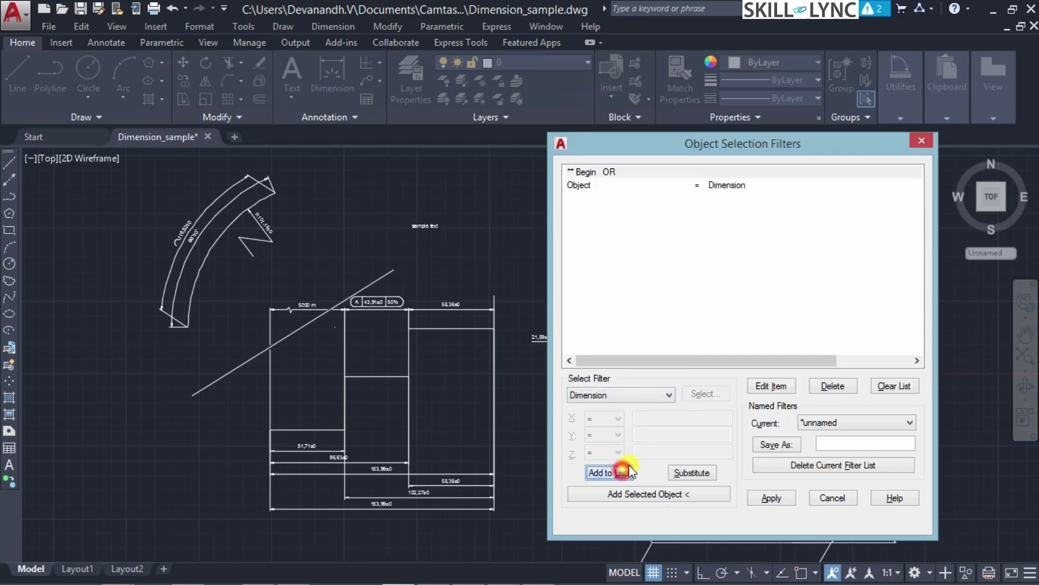
Step: Add the Multileader object type to the OR group below the Dimension entry
click(636, 398)
click(747, 250)
click(684, 197)
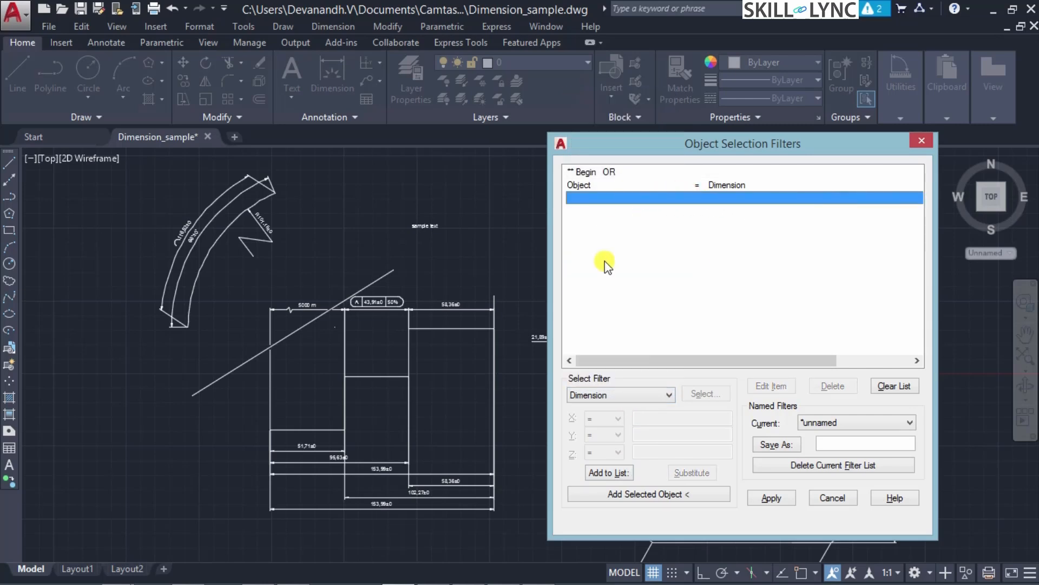
click(603, 399)
scroll(641, 284, down, 2)
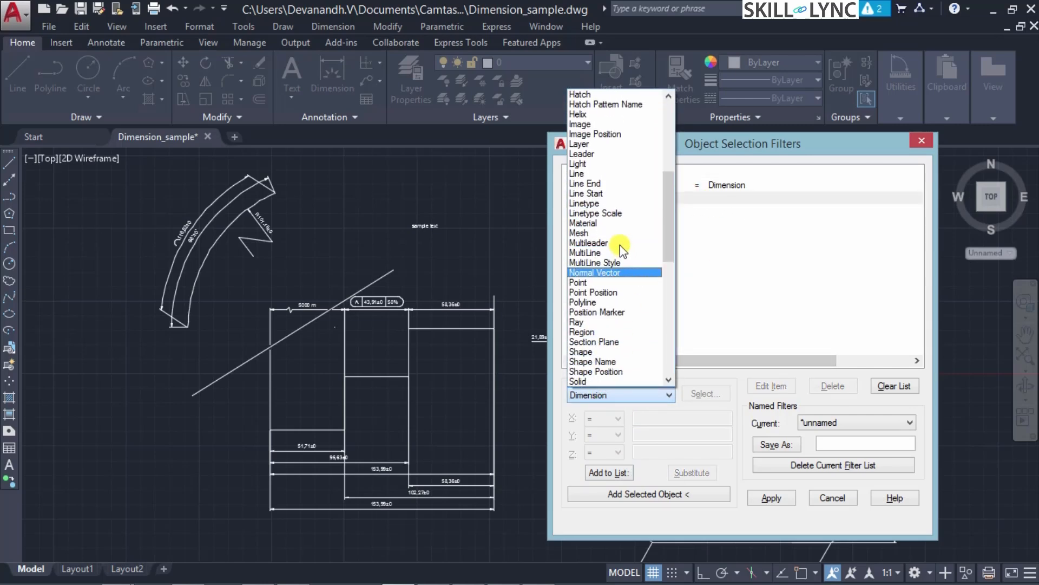
click(615, 238)
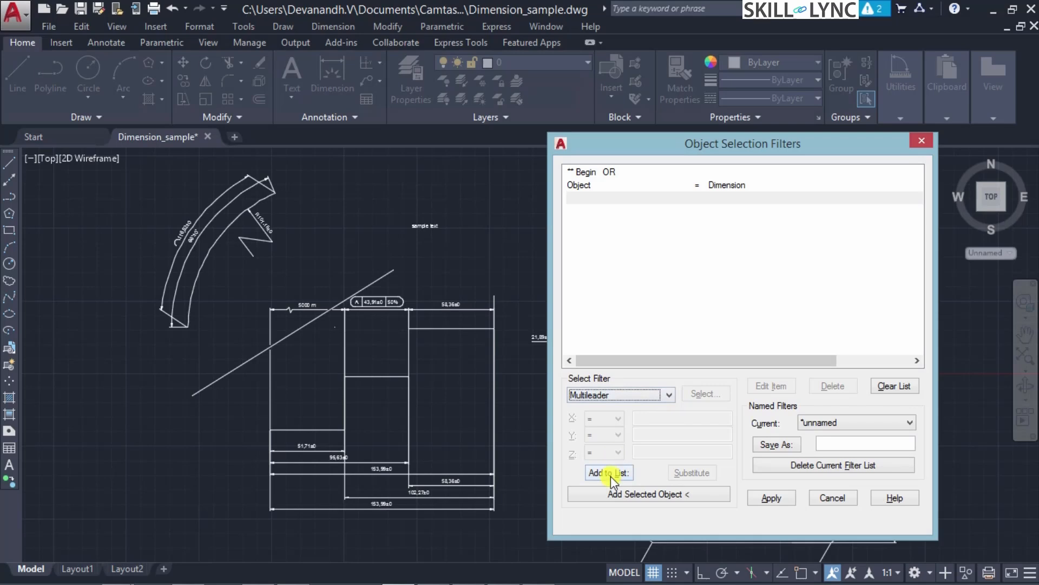
click(608, 473)
Step: Add the Leader object type to the OR group below the Multileader entry
click(635, 211)
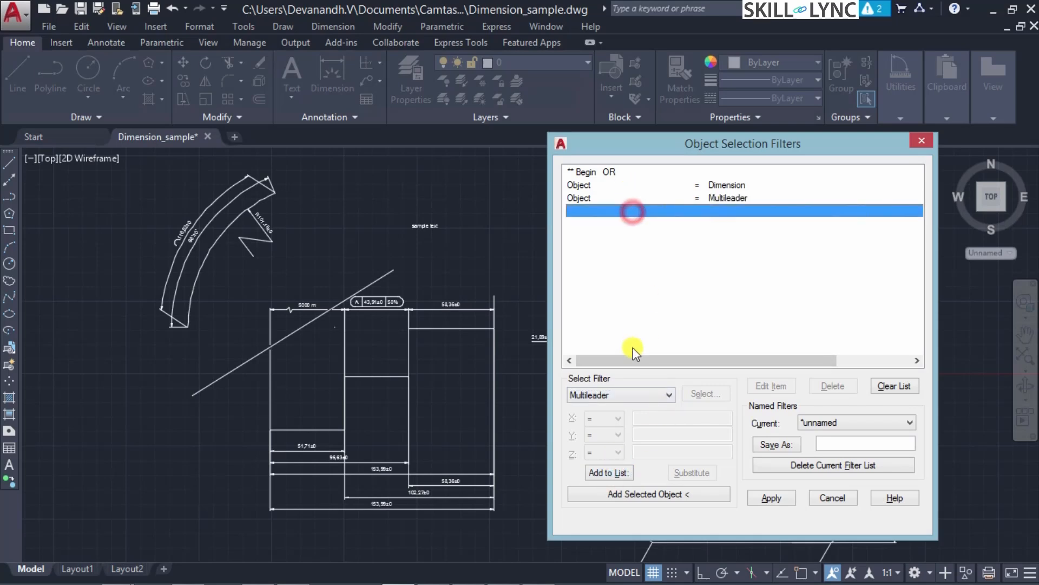
click(618, 395)
scroll(616, 263, up, 5)
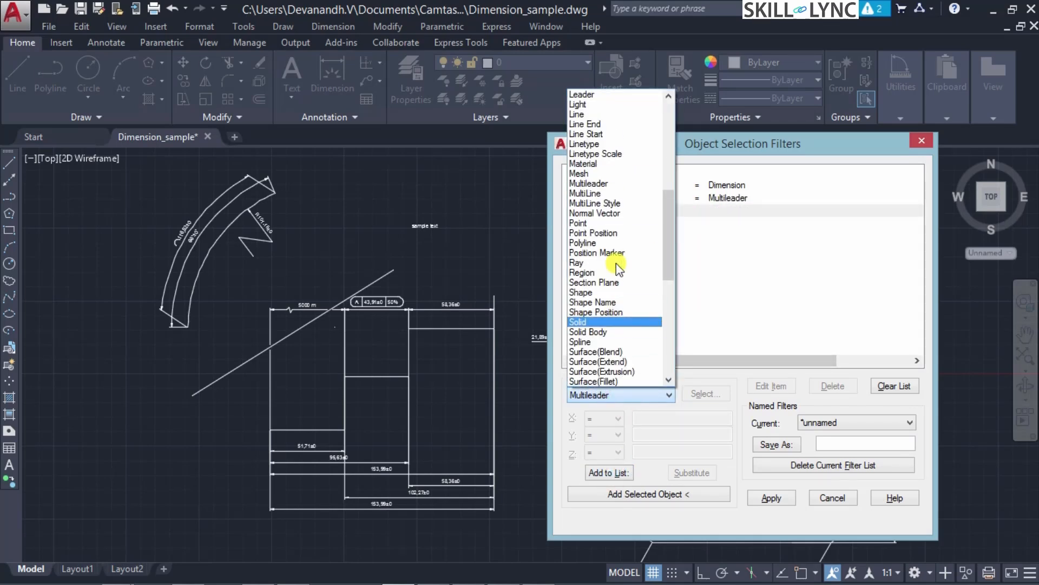
click(598, 129)
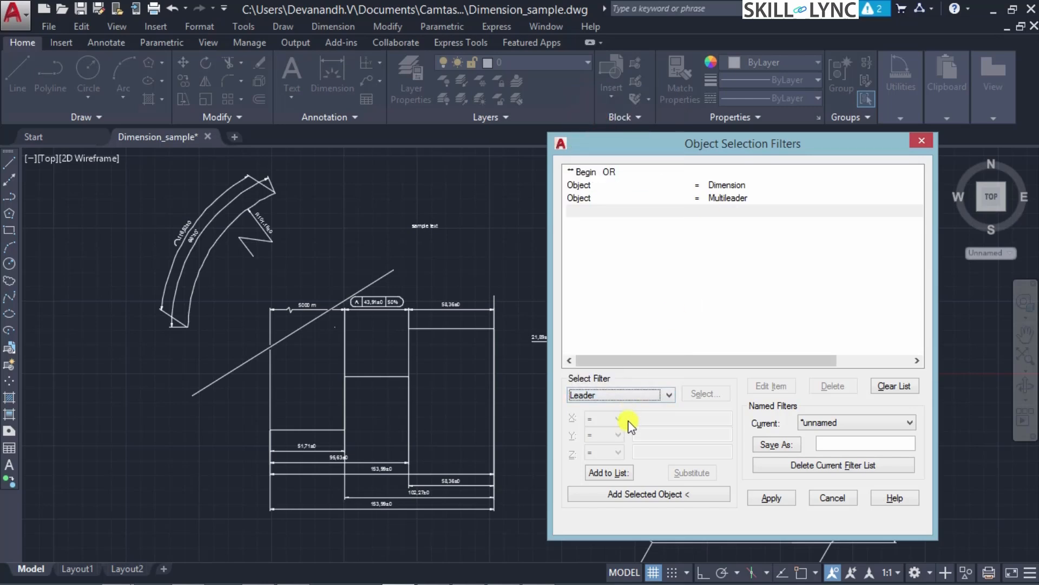
click(608, 472)
Step: Close the OR group by adding an End OR operator below the Leader entry
click(608, 222)
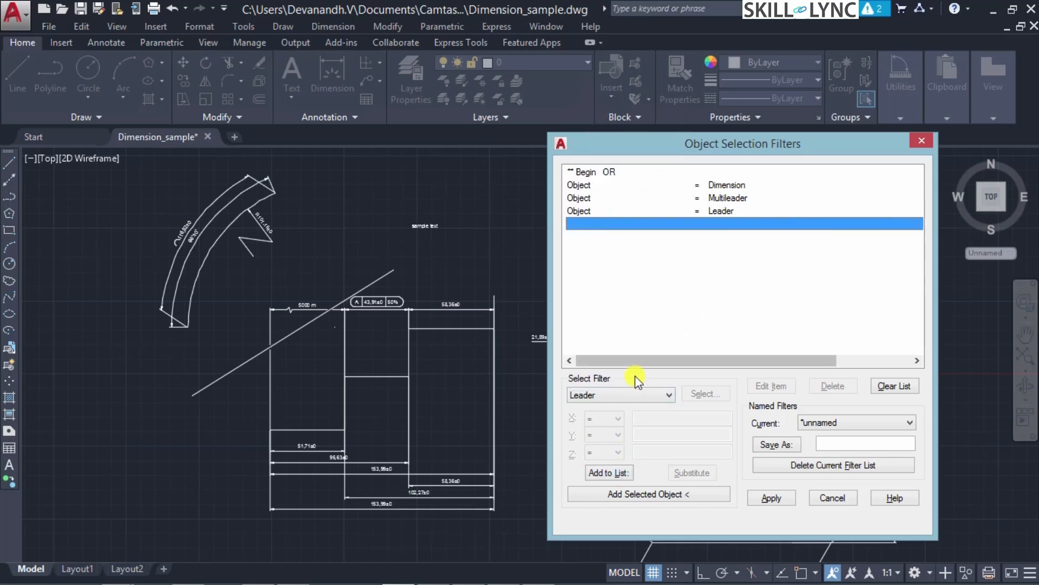
click(635, 395)
scroll(637, 253, down, 9)
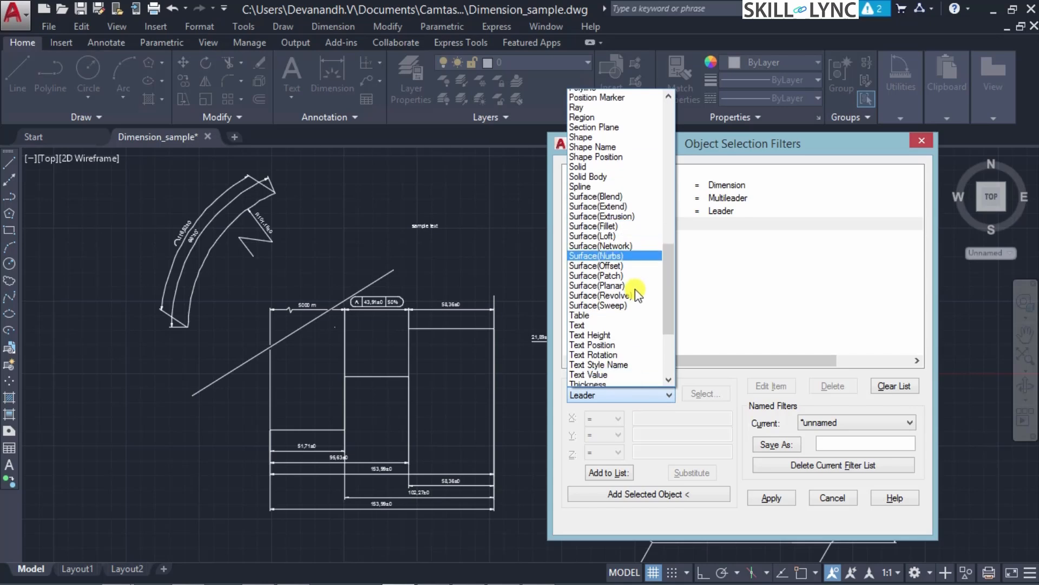
click(596, 337)
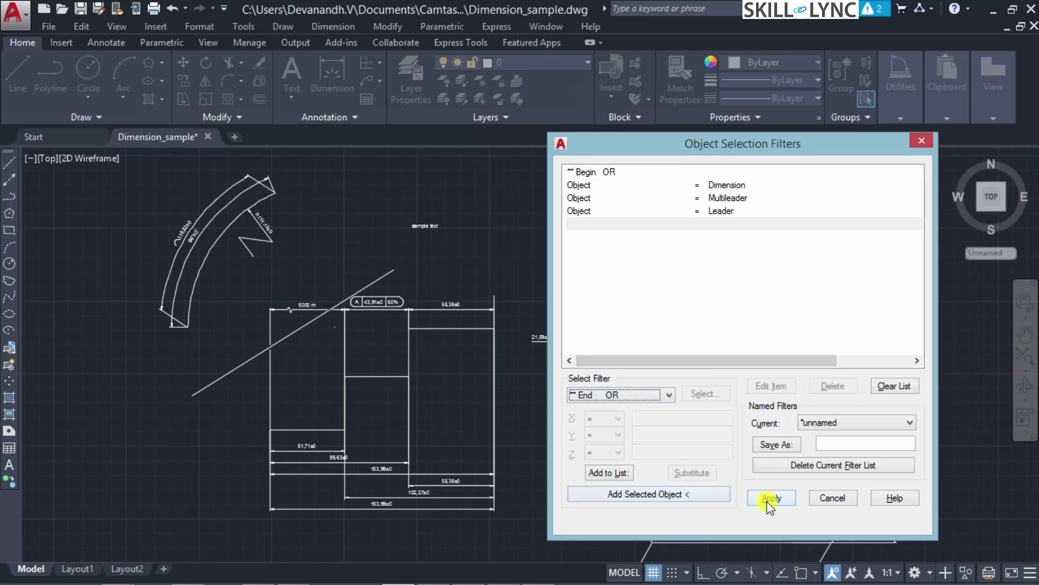
click(603, 470)
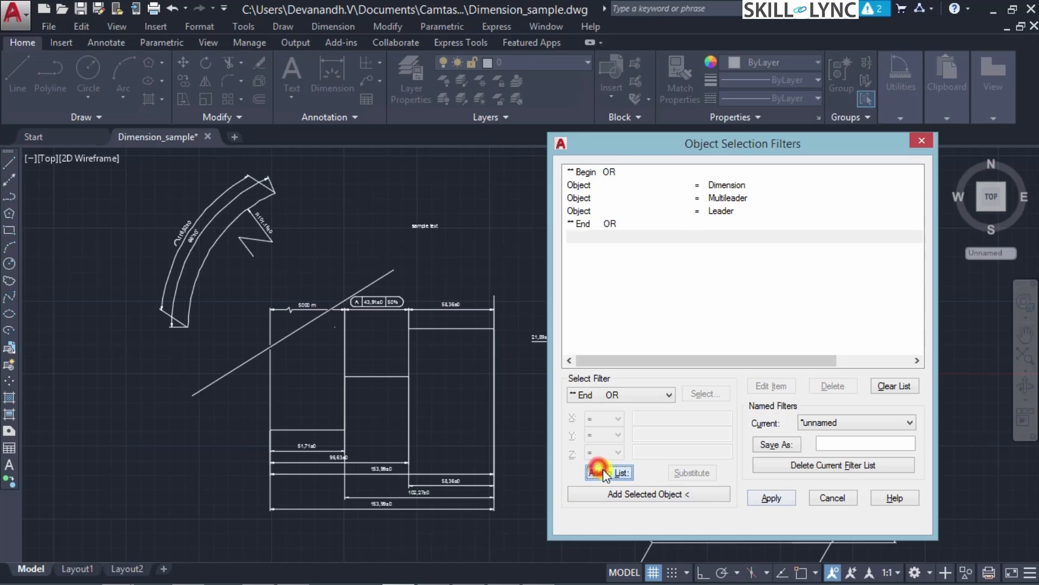
Step: Apply the OR filter to a crossing window around all figures, inspect the selected dimensions and leaders, and end the selection
click(775, 499)
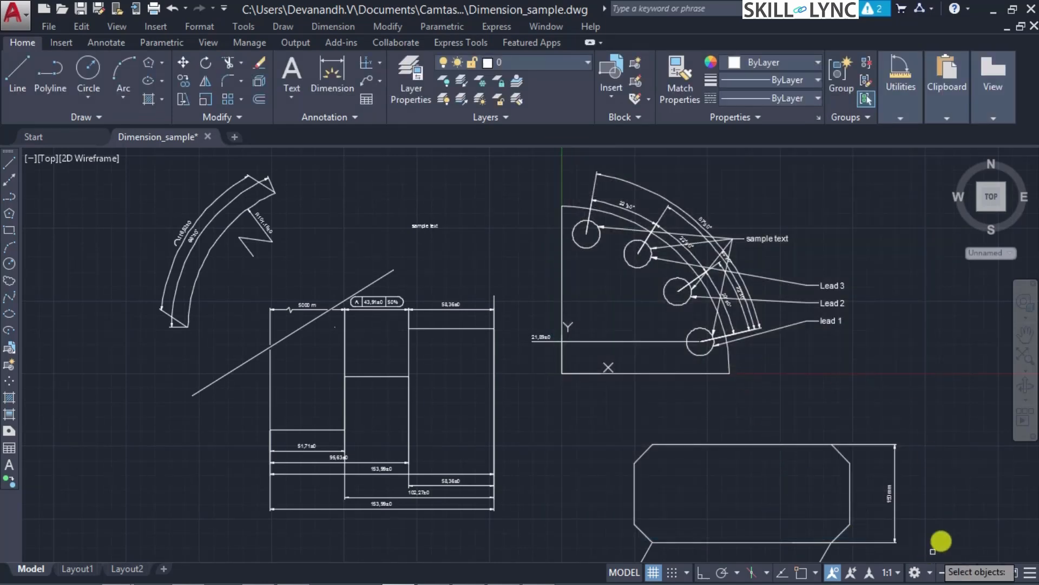
click(950, 544)
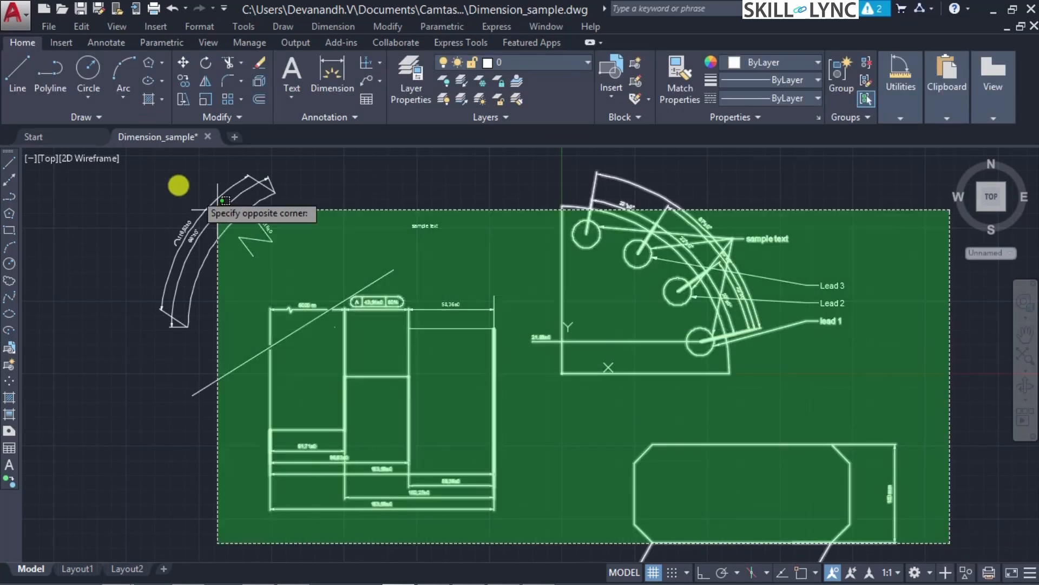
click(143, 167)
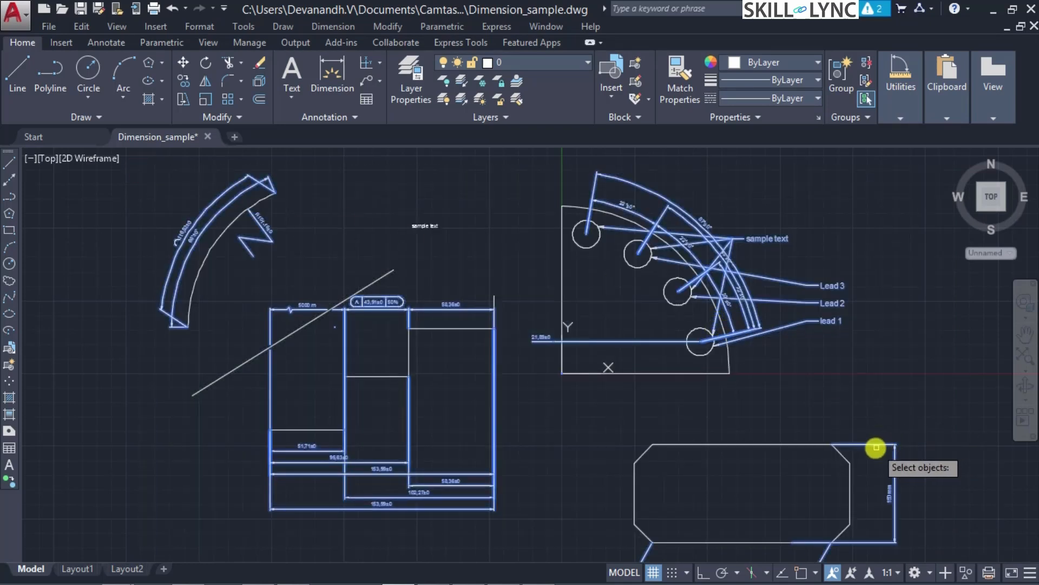
shift+click(262, 217)
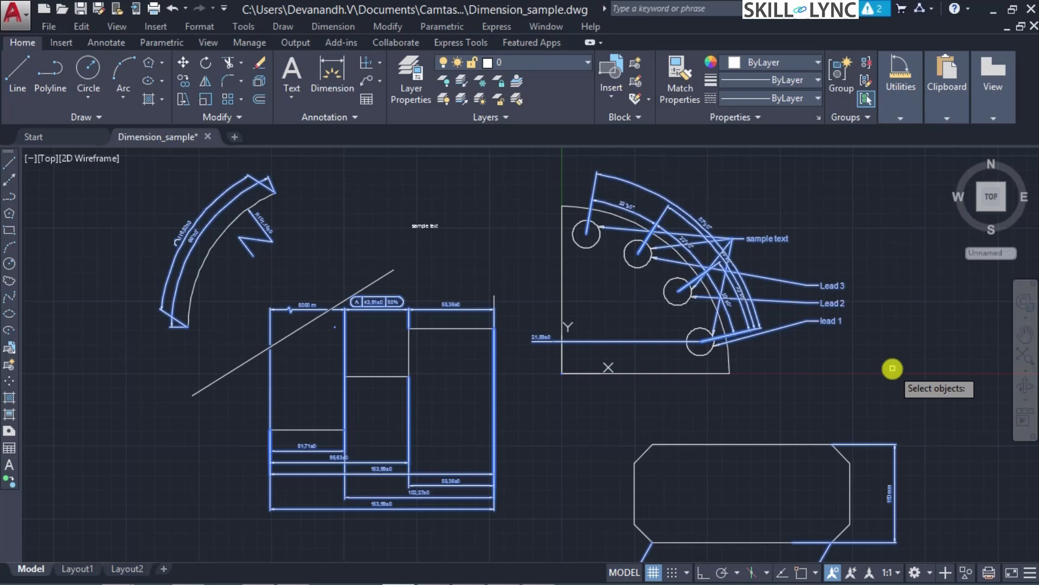
key(Return)
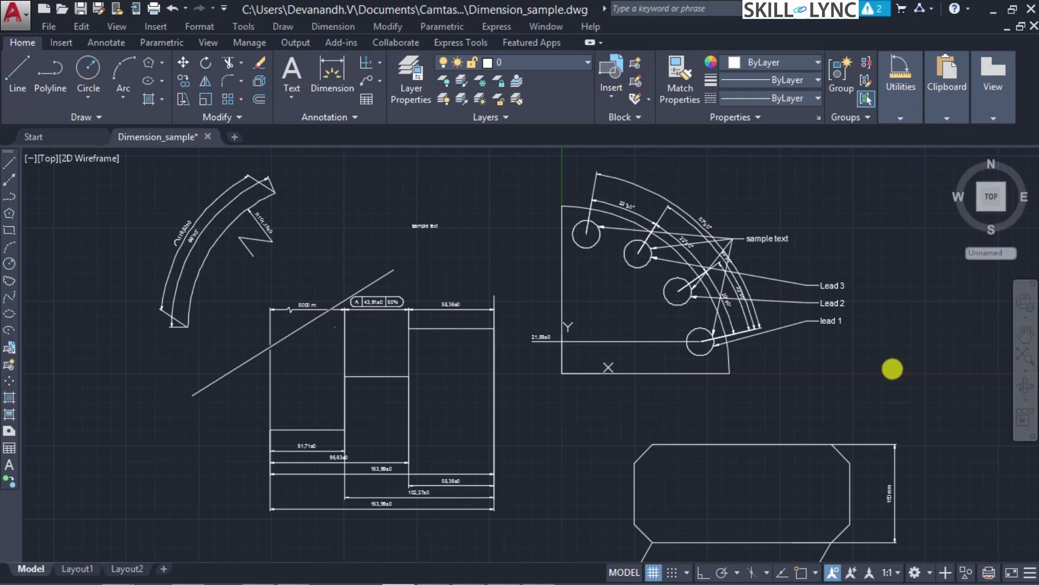
Step: Reopen the object filters and add a Color criterion equal to 0 below the End OR entry
key(Return)
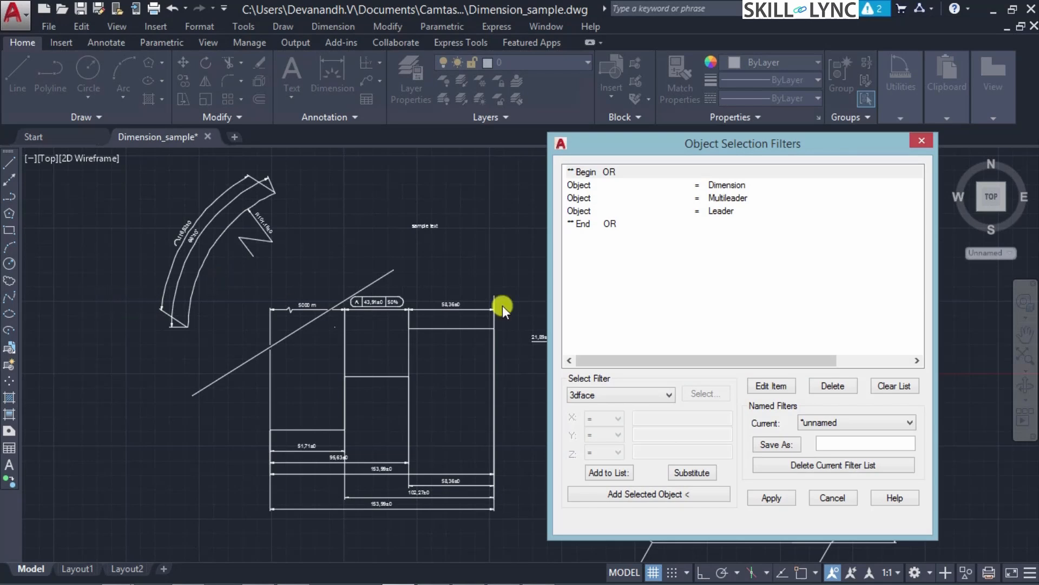
click(596, 394)
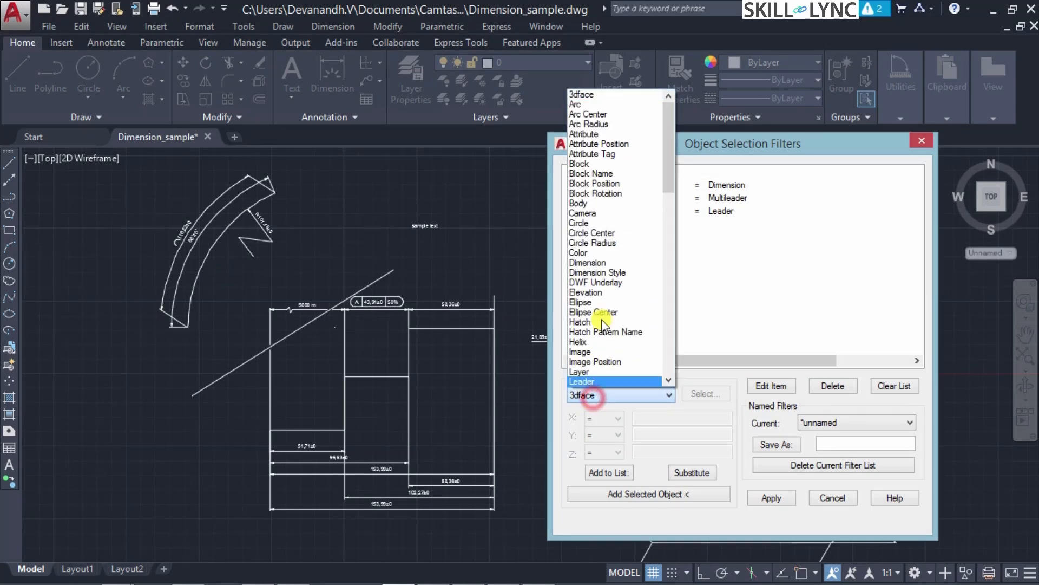
click(606, 223)
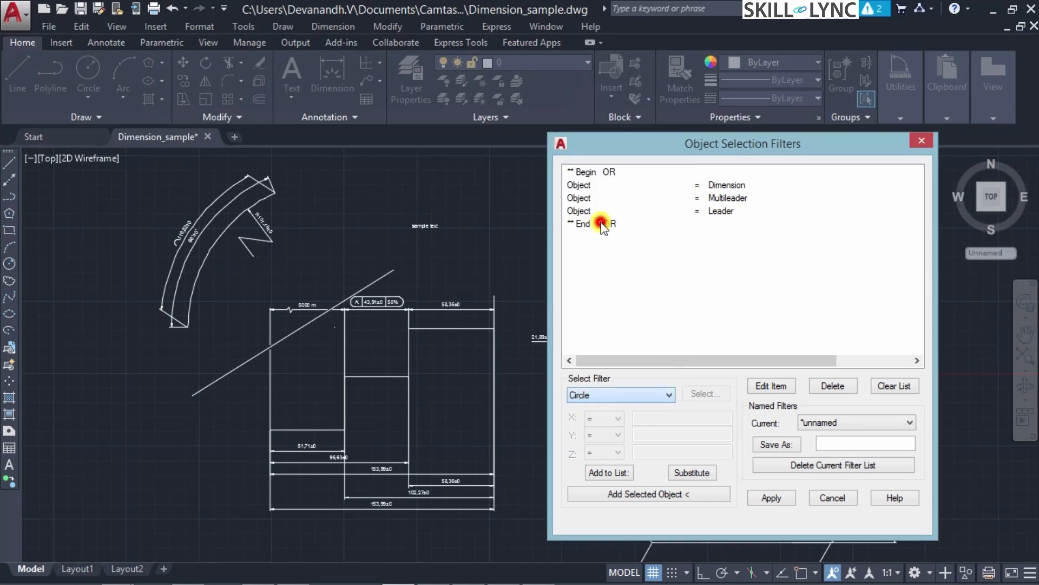
click(630, 394)
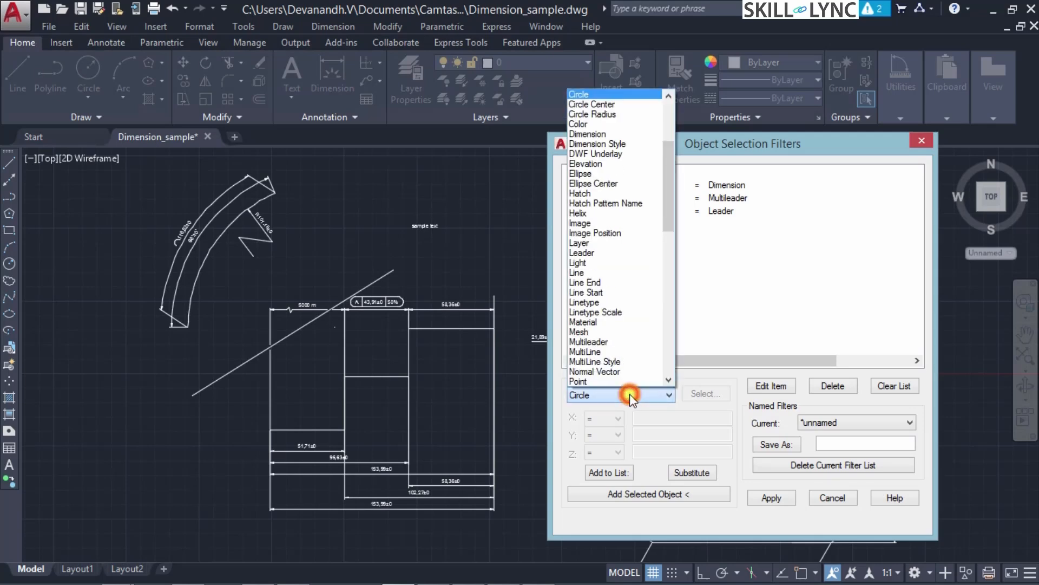
click(626, 124)
click(609, 472)
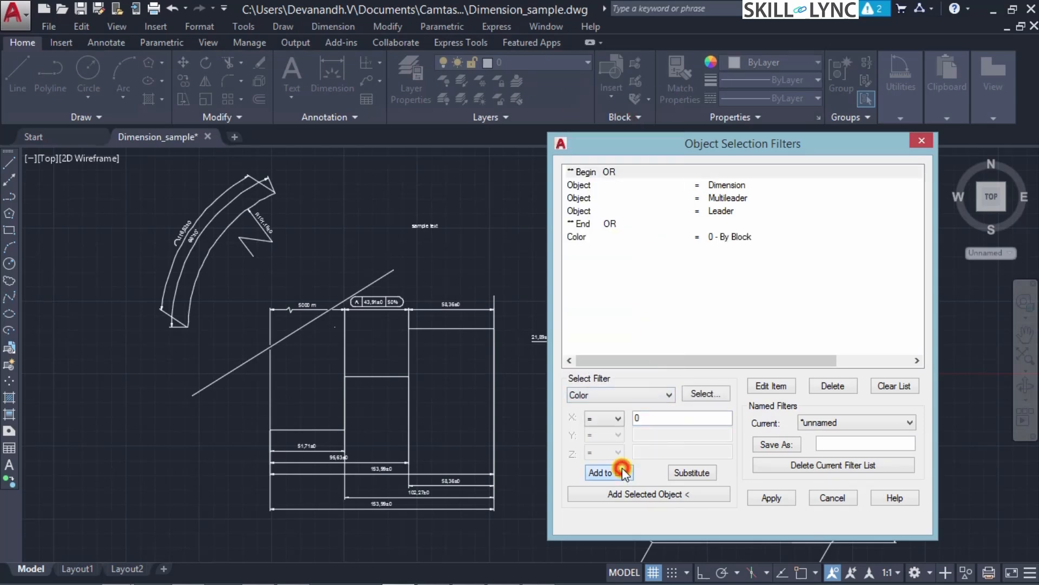
Step: Try to replace the Color criterion's value with RED
click(696, 238)
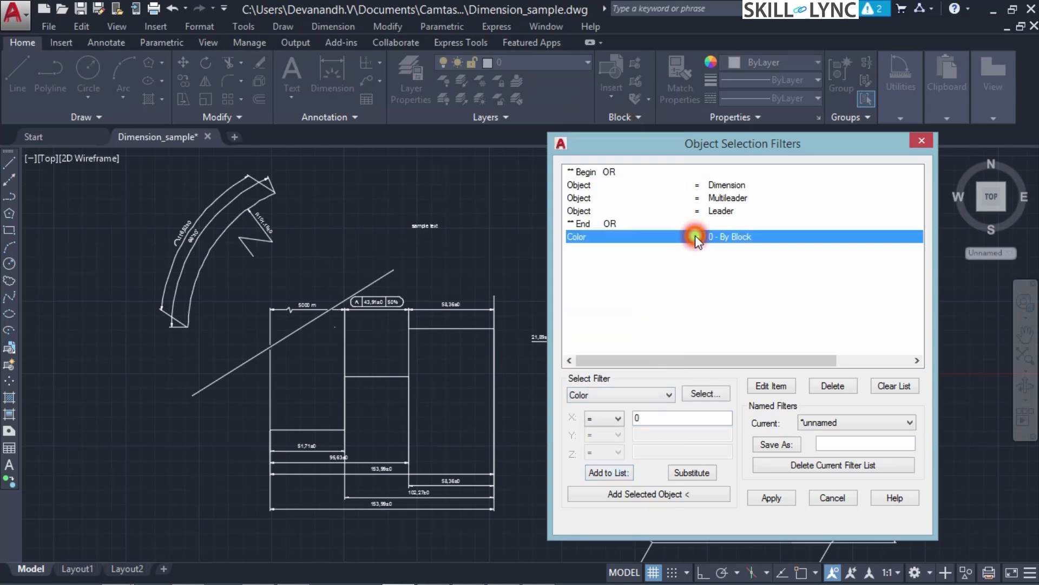
click(619, 421)
click(603, 429)
click(672, 418)
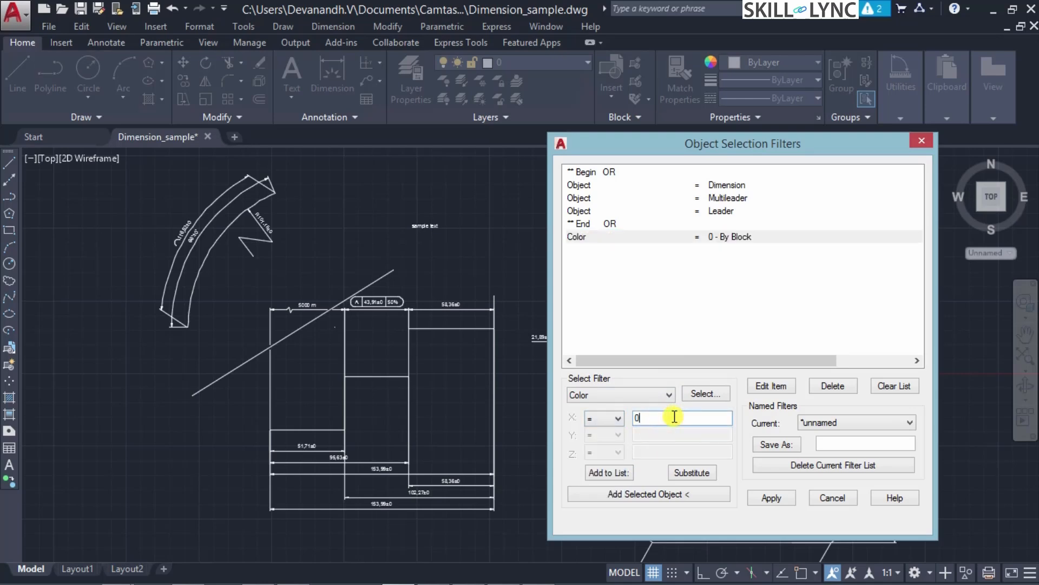
double_click(674, 416)
click(691, 473)
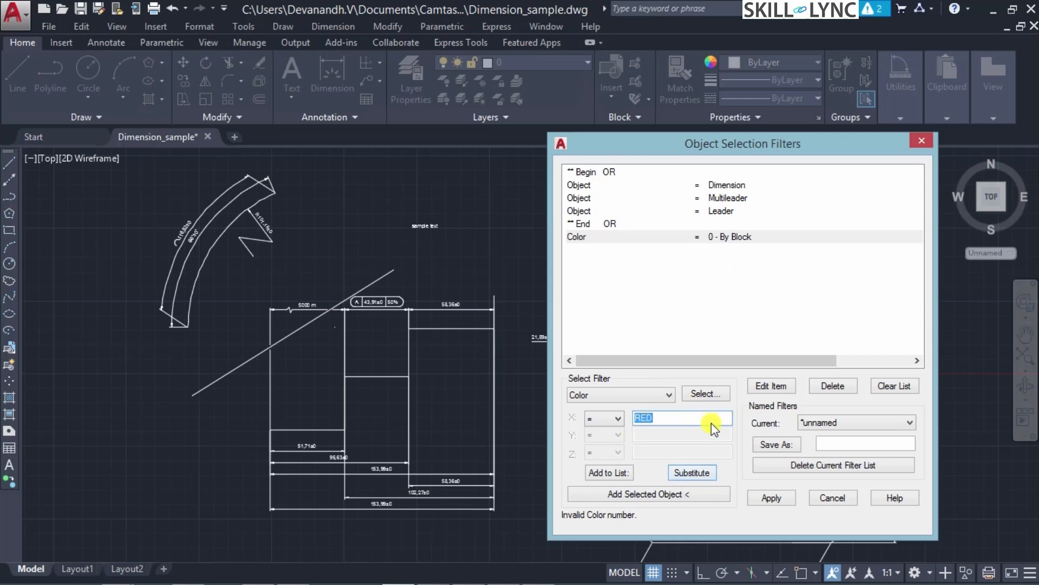
click(734, 237)
click(624, 472)
Step: Try to substitute ByLayer as the value of the Color criterion
click(669, 419)
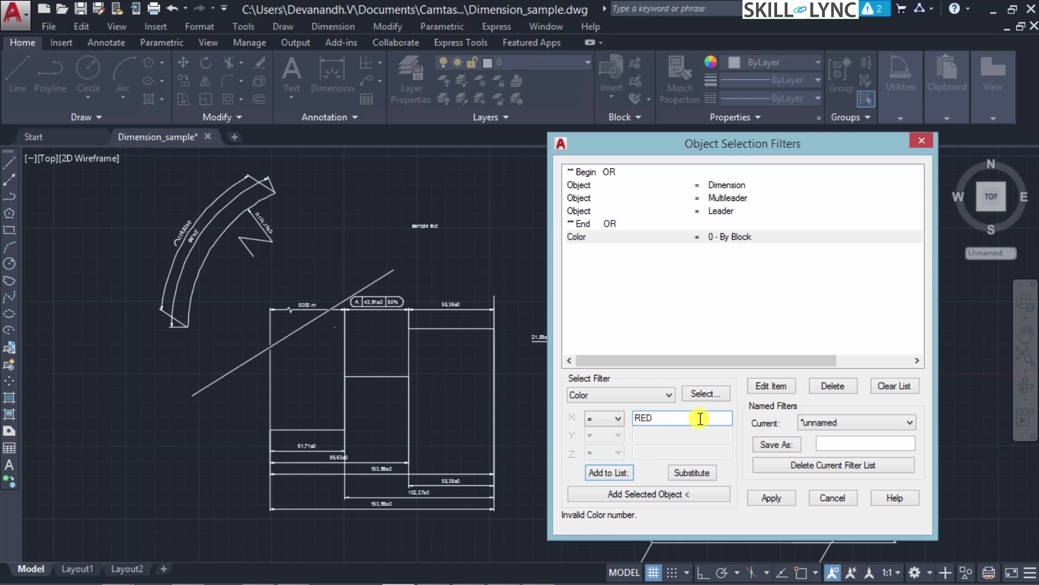
click(753, 239)
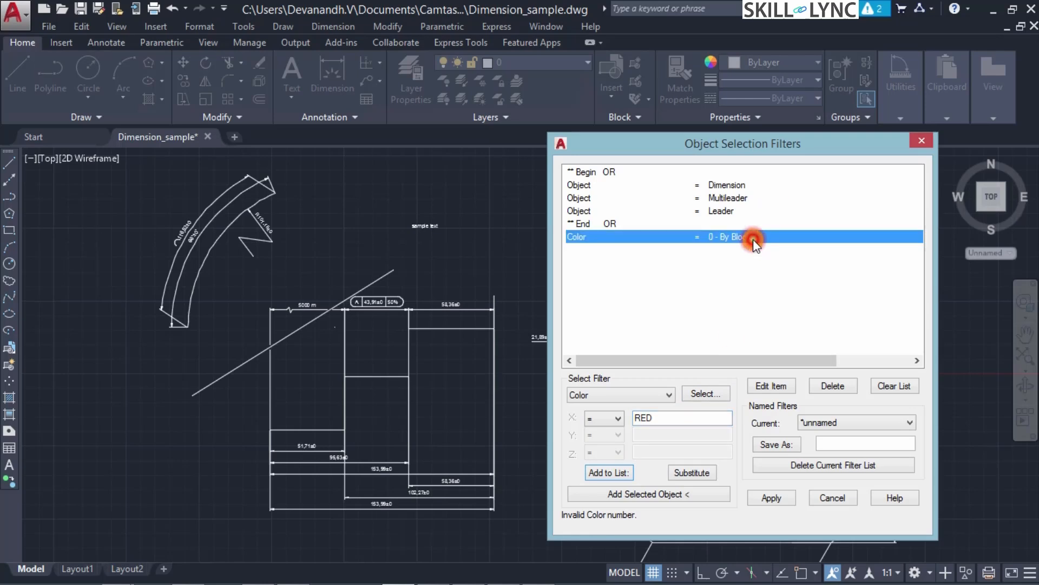
double_click(672, 418)
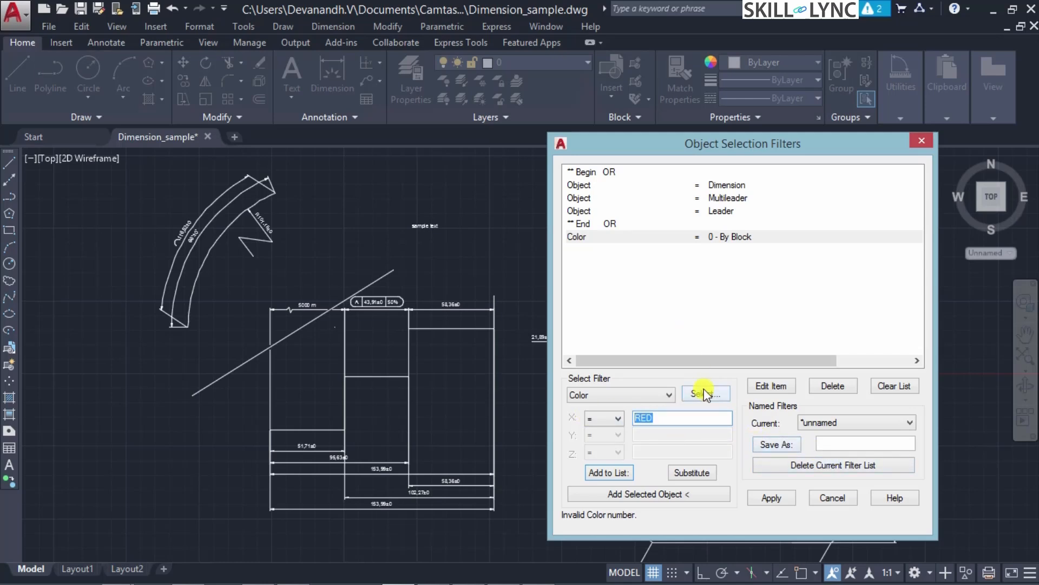
text(ByLayer)
click(690, 472)
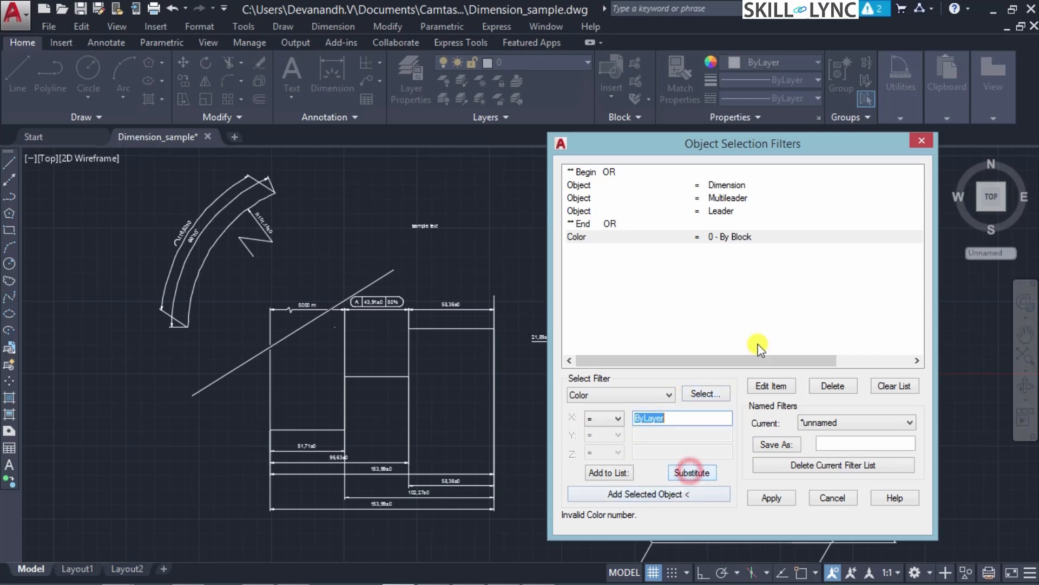
Step: Retry substituting ByLayer into the Color criterion and try to add it as a separate list entry
click(751, 238)
click(687, 475)
click(609, 474)
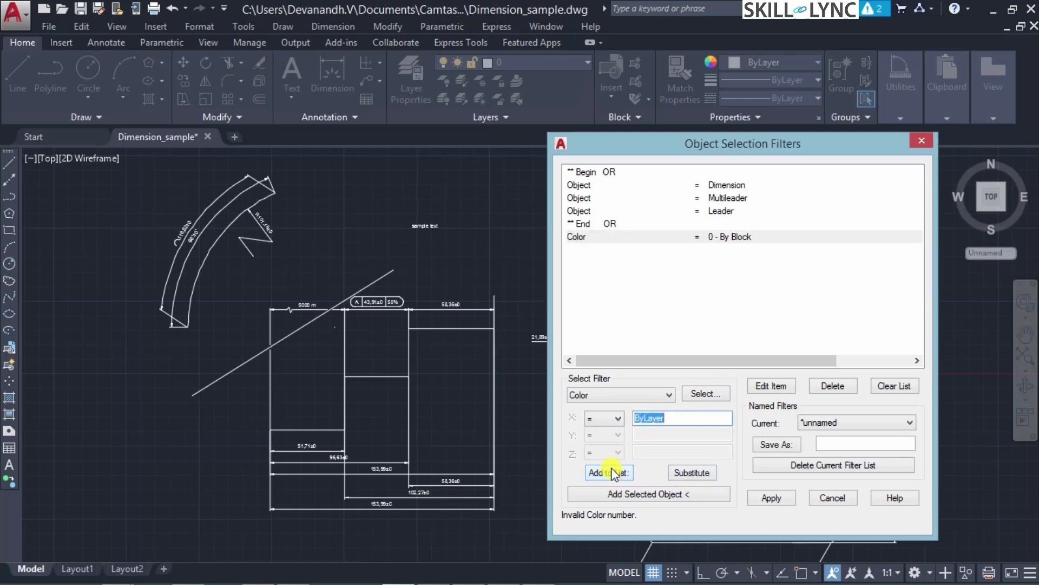
click(609, 474)
click(662, 418)
click(616, 418)
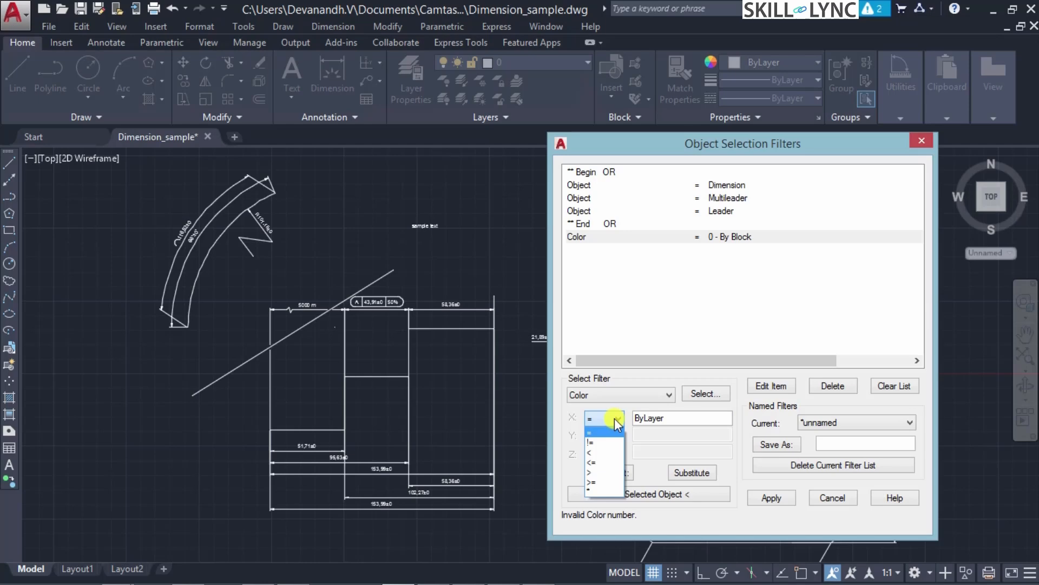
click(615, 418)
Step: Pick index color 1 (red) for the Color criterion and substitute it into the filter list
click(717, 395)
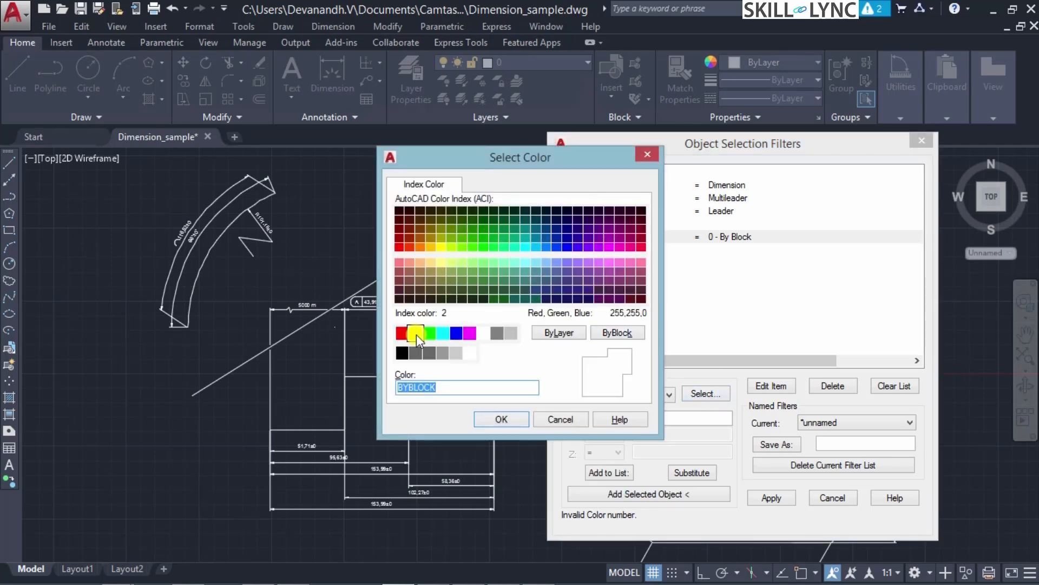
click(402, 333)
click(514, 414)
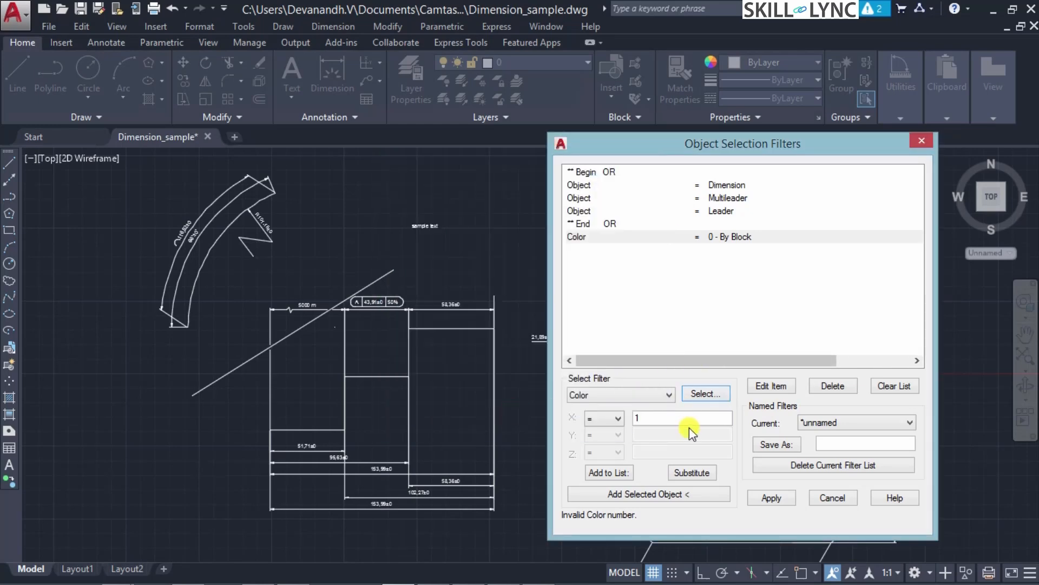
click(687, 475)
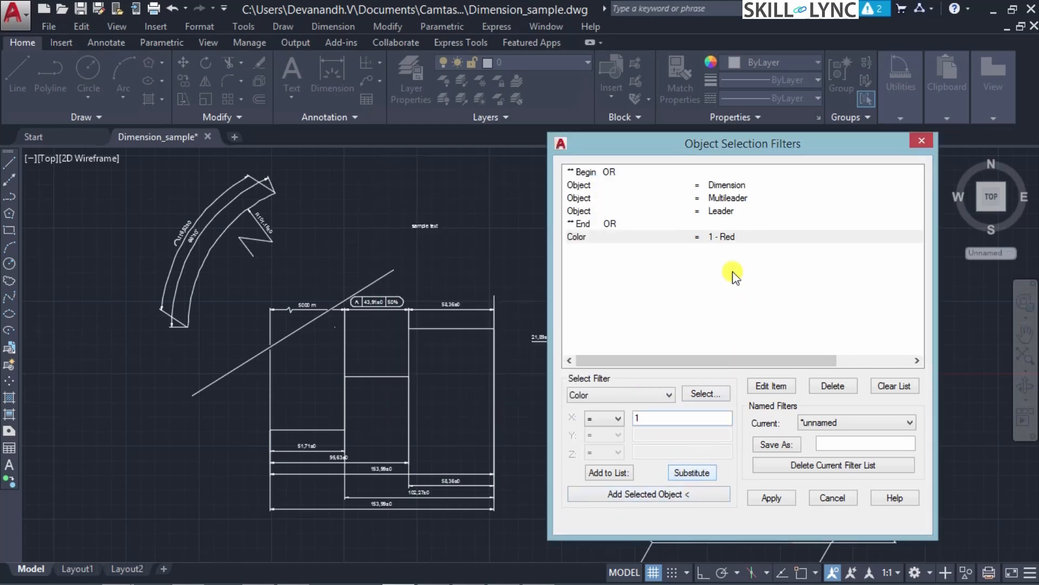
click(730, 243)
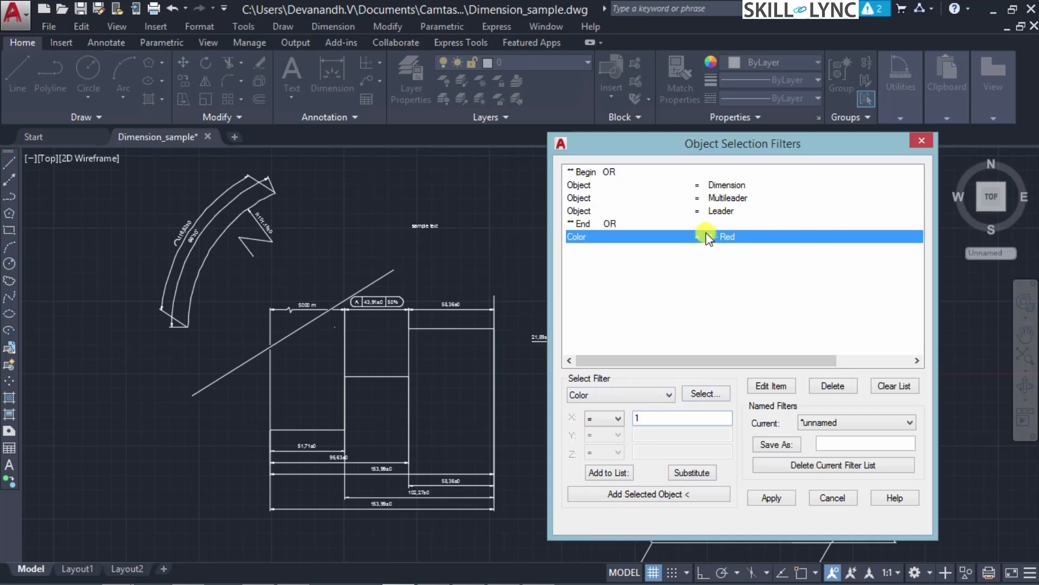
Step: Apply the OR group and red Color filter to a crossing window around the figures, then end the selection
click(774, 497)
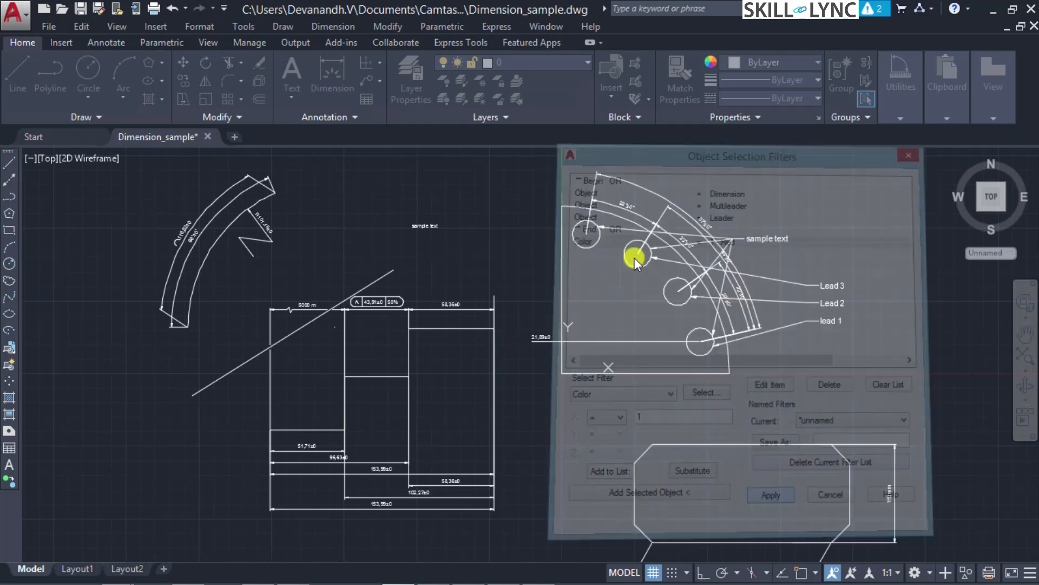
click(934, 534)
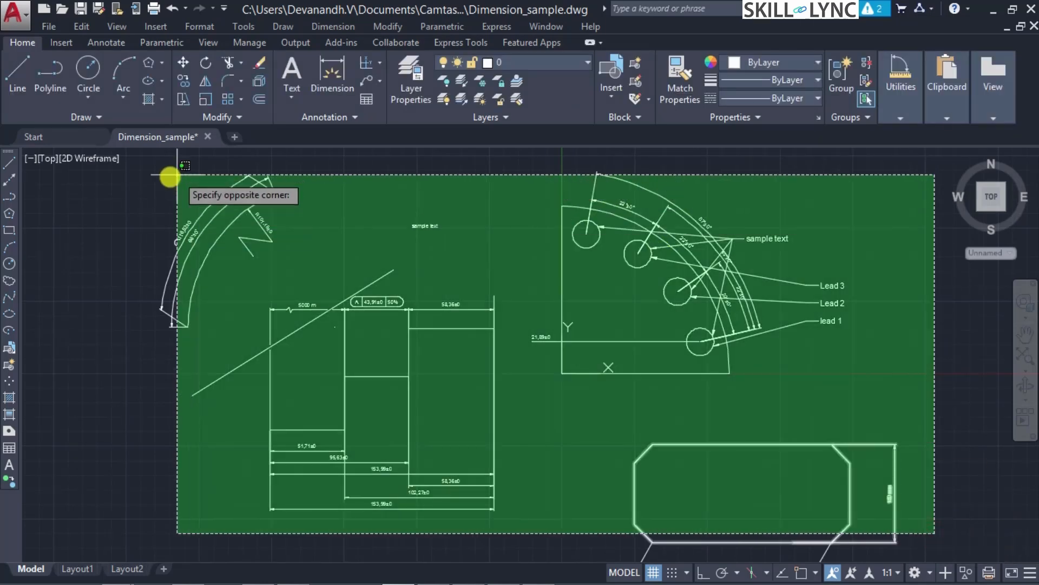
click(165, 172)
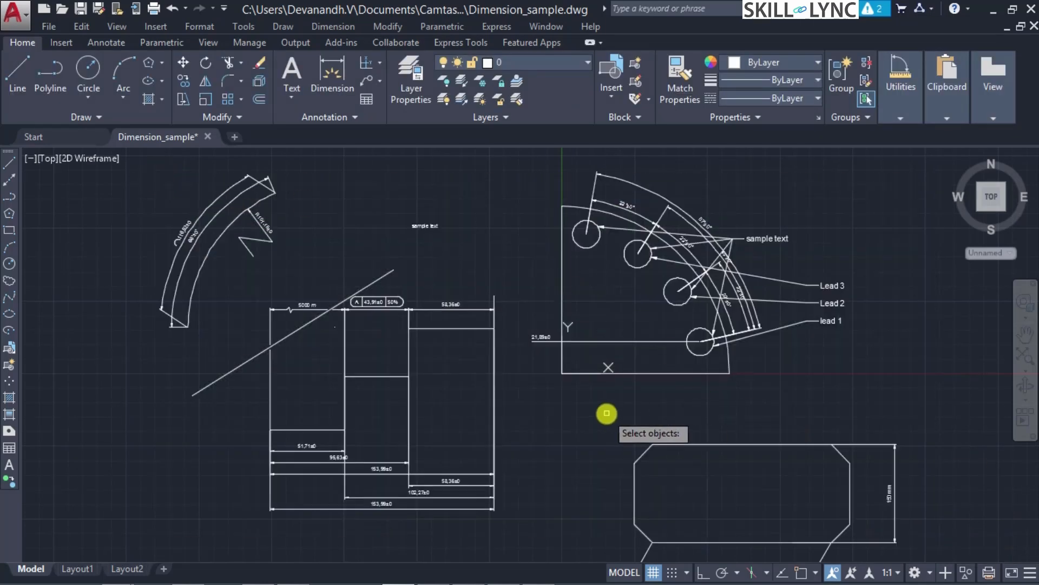
key(Escape)
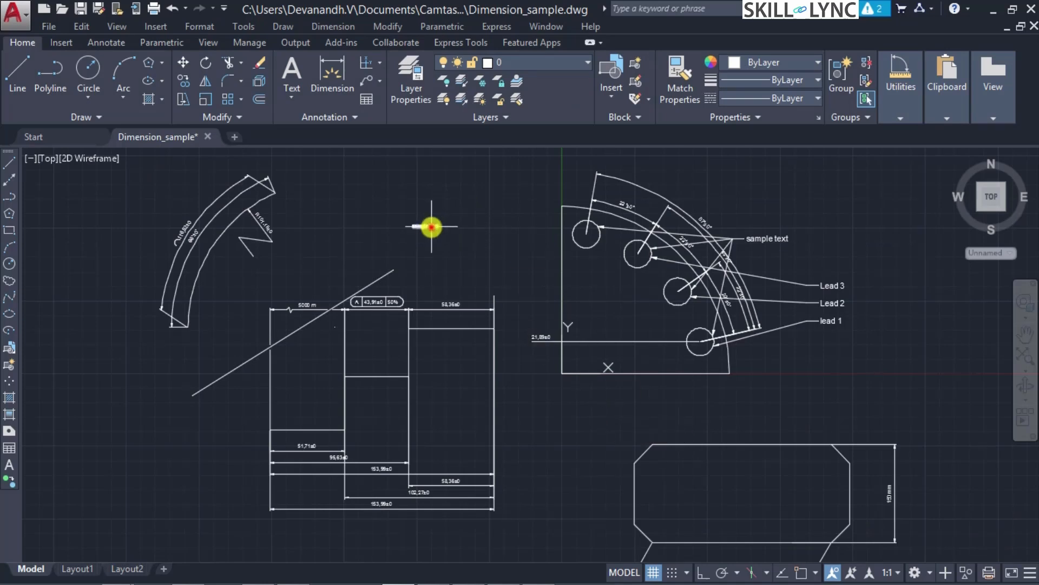
double_click(430, 227)
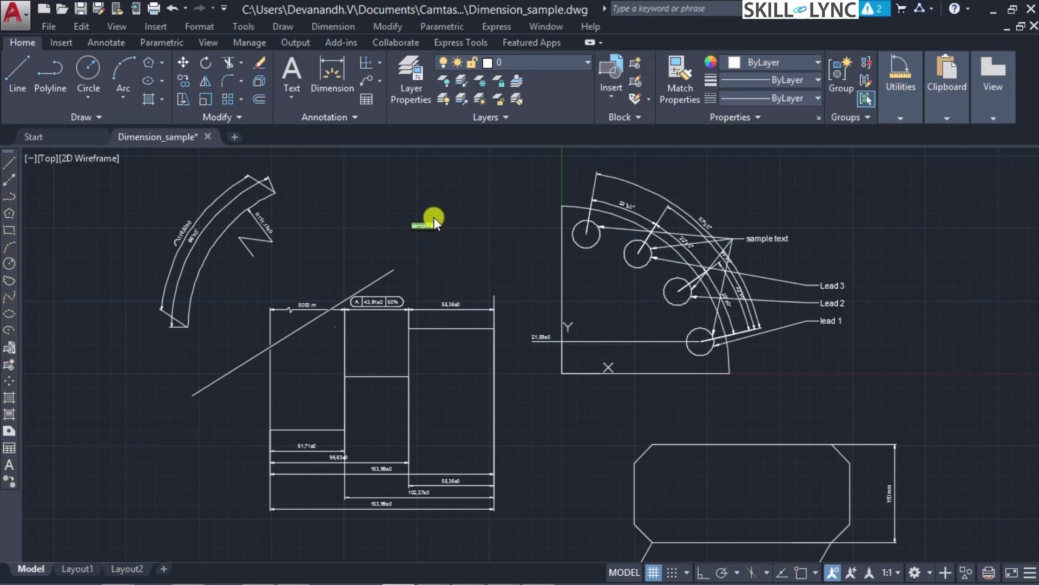
click(428, 209)
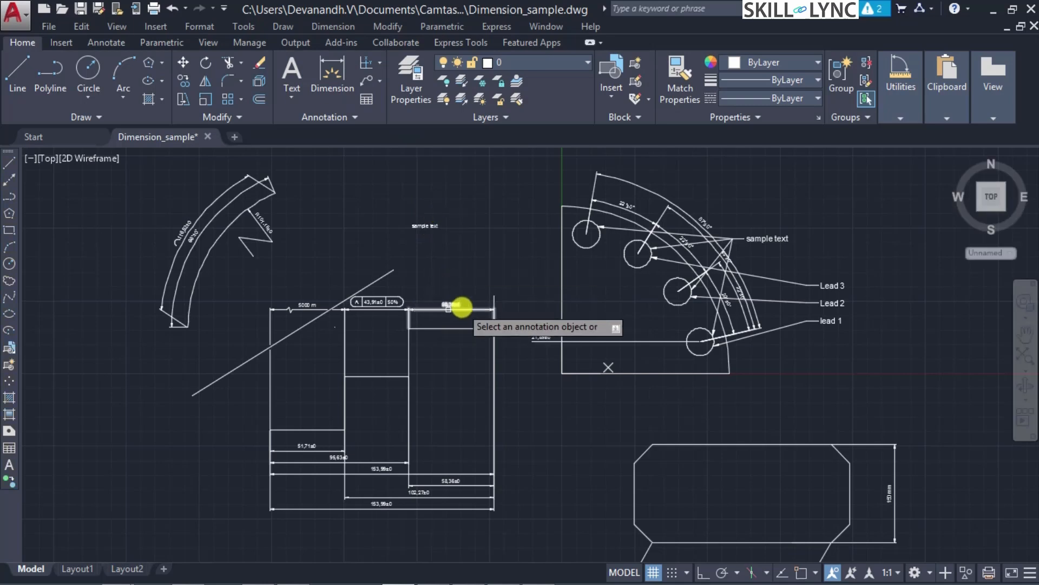
click(461, 307)
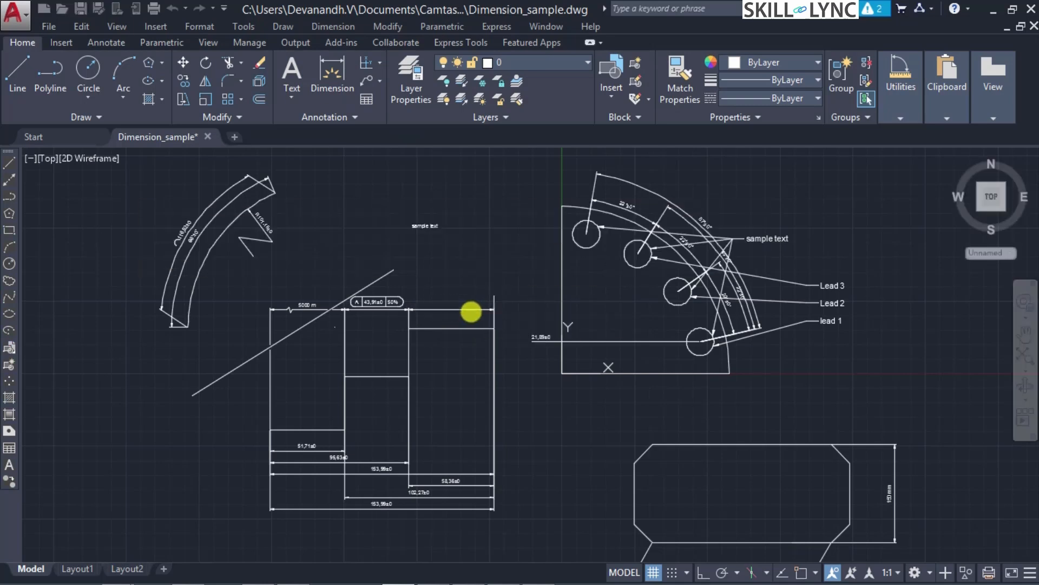
click(526, 325)
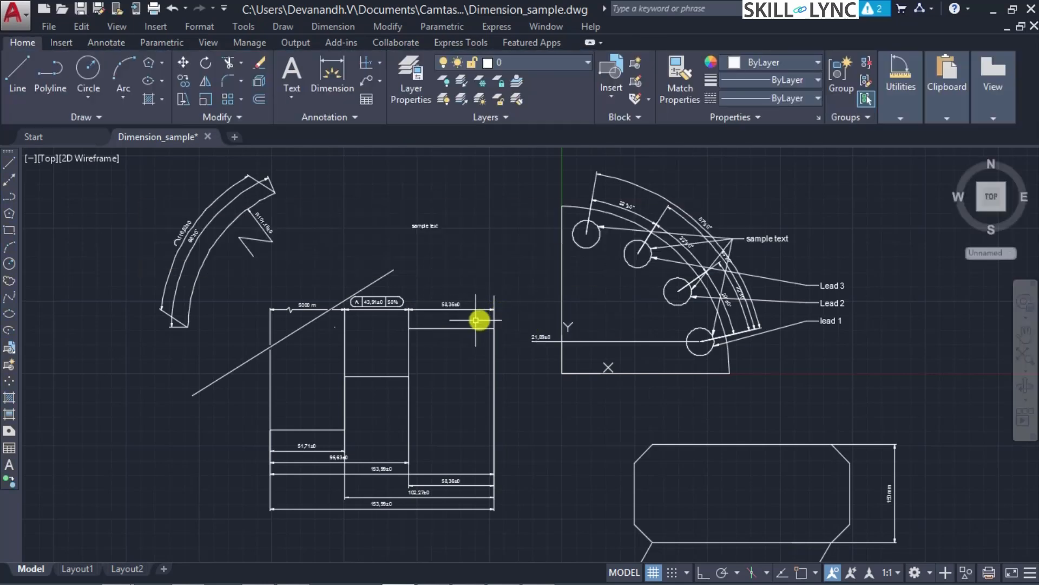
double_click(495, 319)
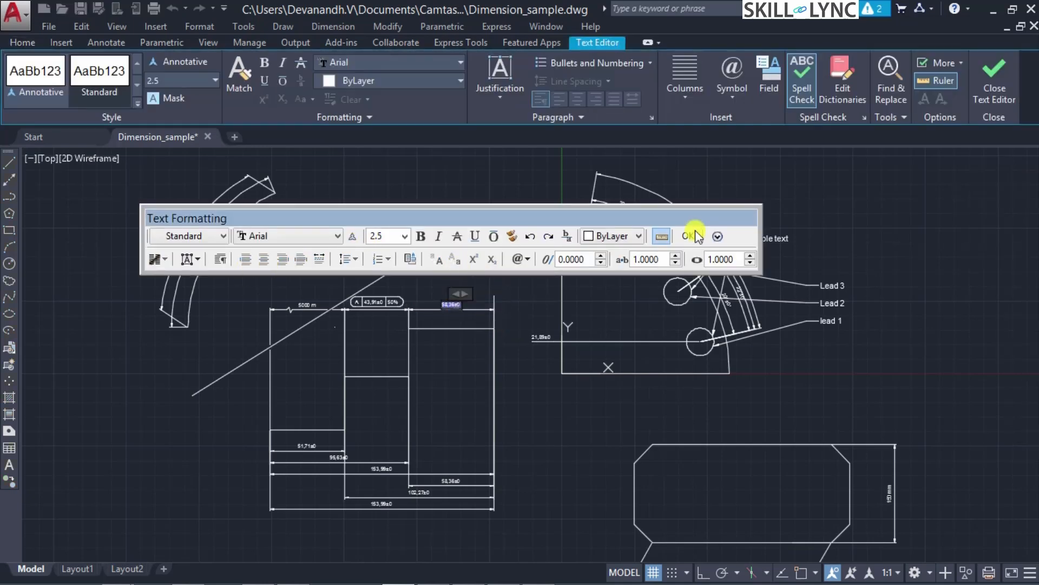
key(Escape)
key(Escape)
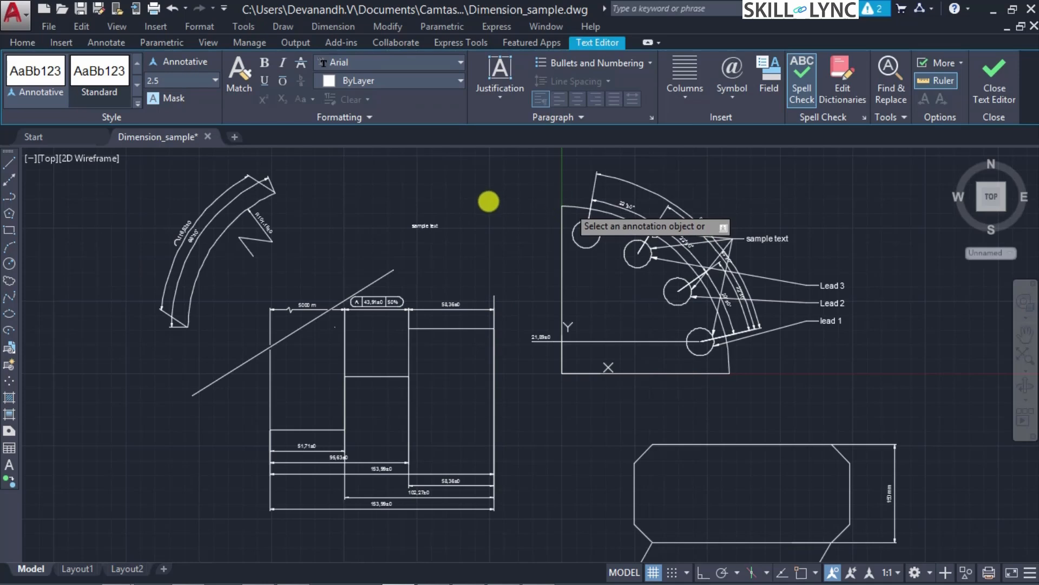
Step: Change the color of the standalone "sample text" object above the stepped figure to Red and deselect it
click(420, 224)
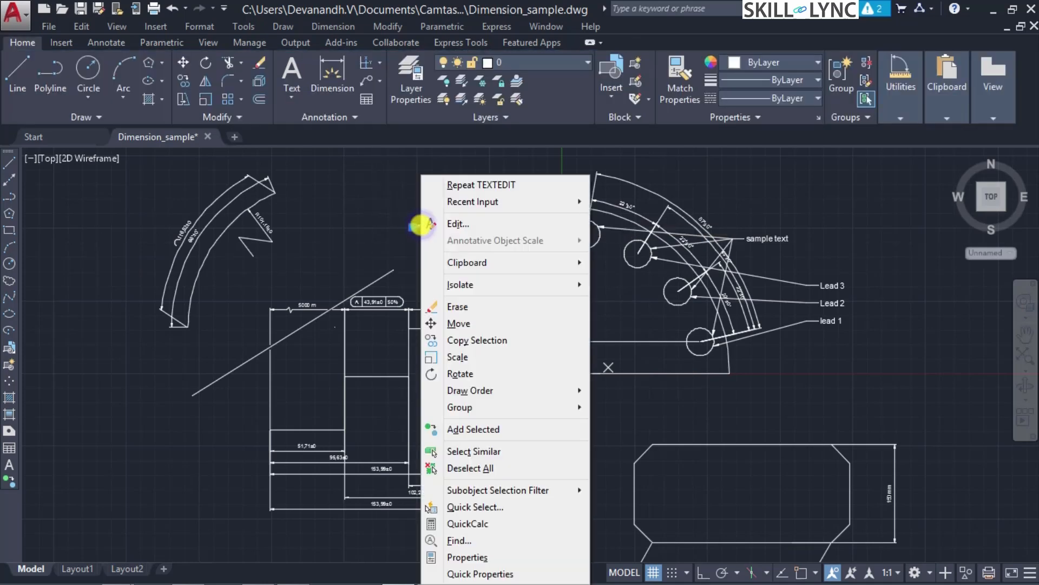
right_click(422, 225)
click(477, 557)
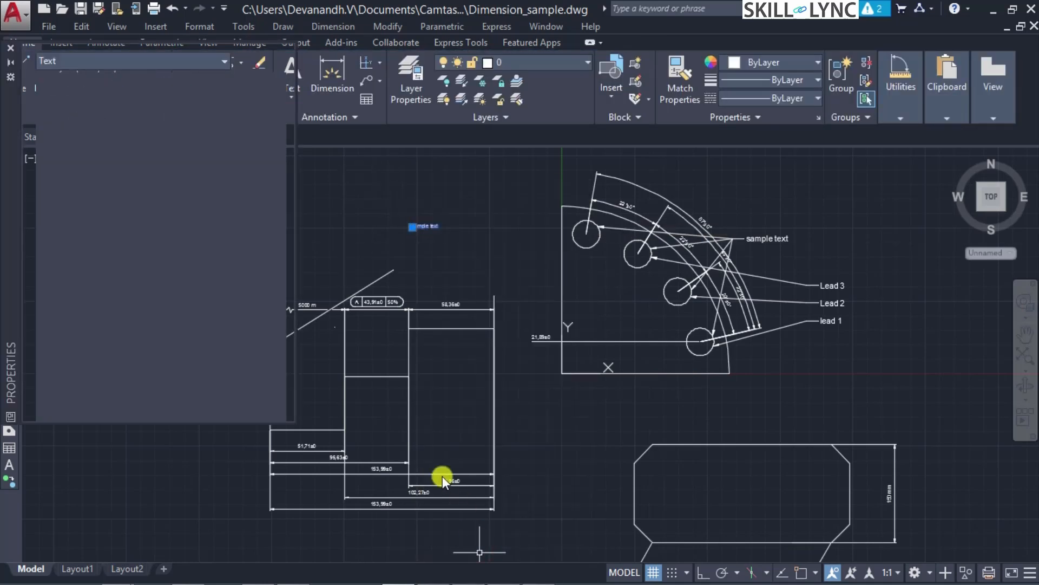
click(187, 94)
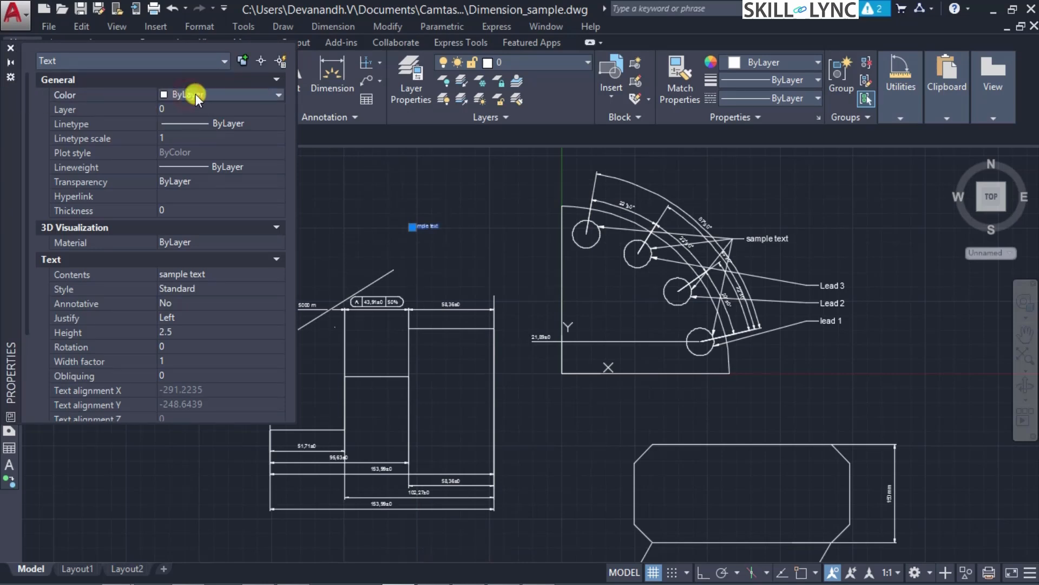
click(196, 94)
click(184, 136)
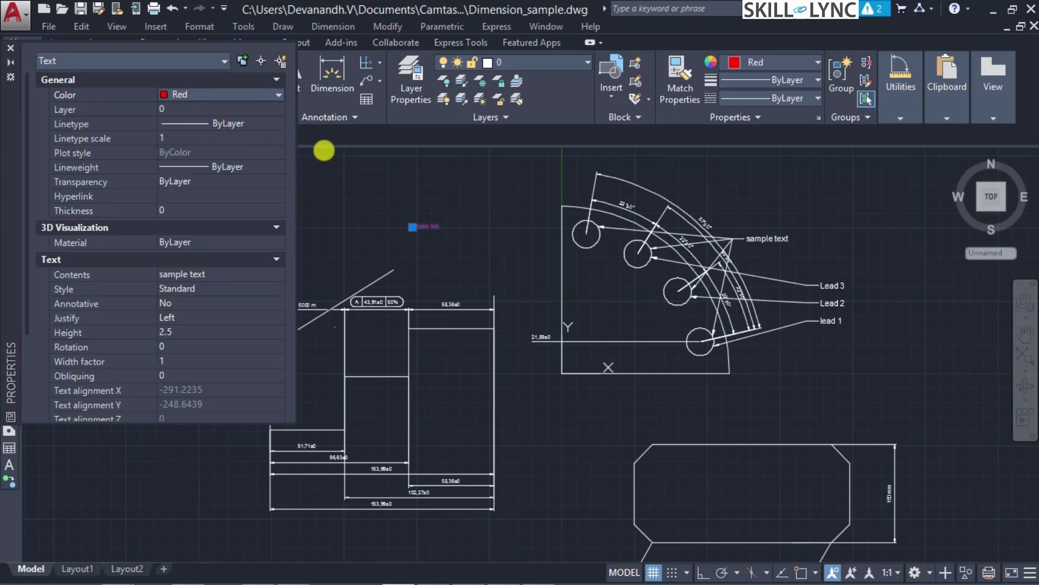
click(11, 52)
click(363, 230)
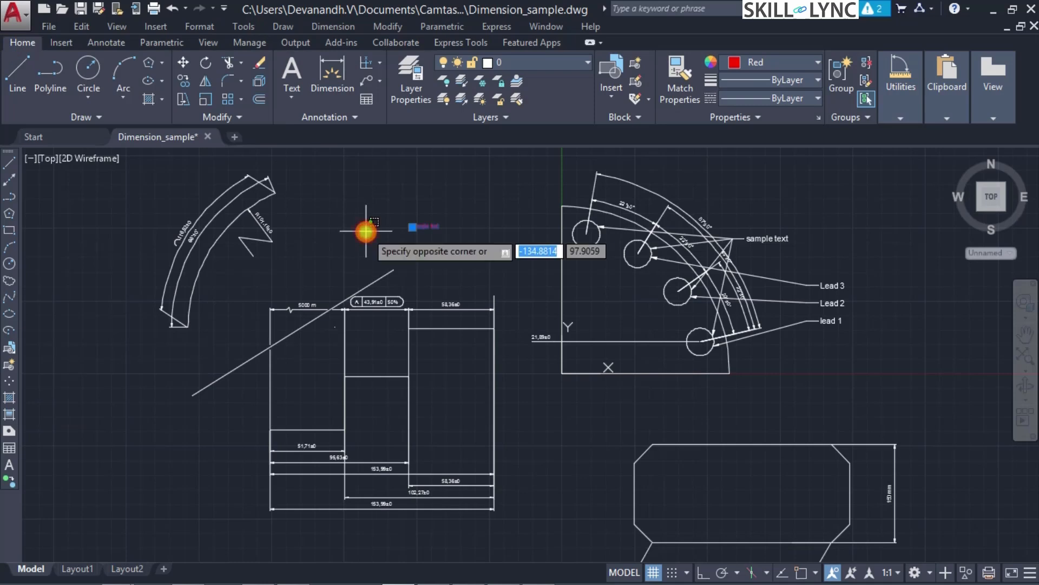
key(Escape)
key(Escape)
Step: Reopen the object filters and delete the whole OR group with its Dimension, Multileader and Leader entries
key(Up)
key(Up)
key(Up)
key(Up)
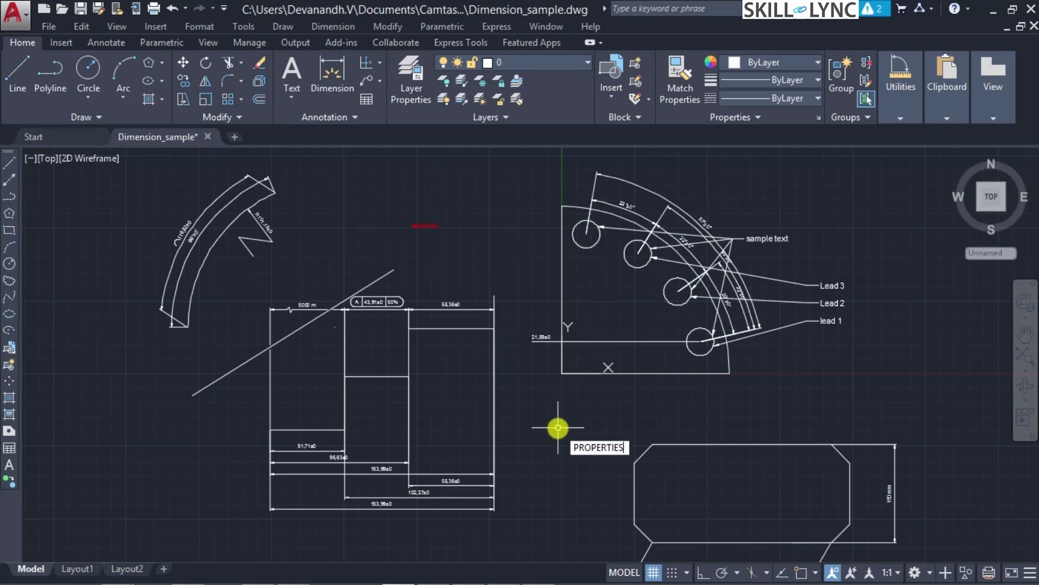
key(Escape)
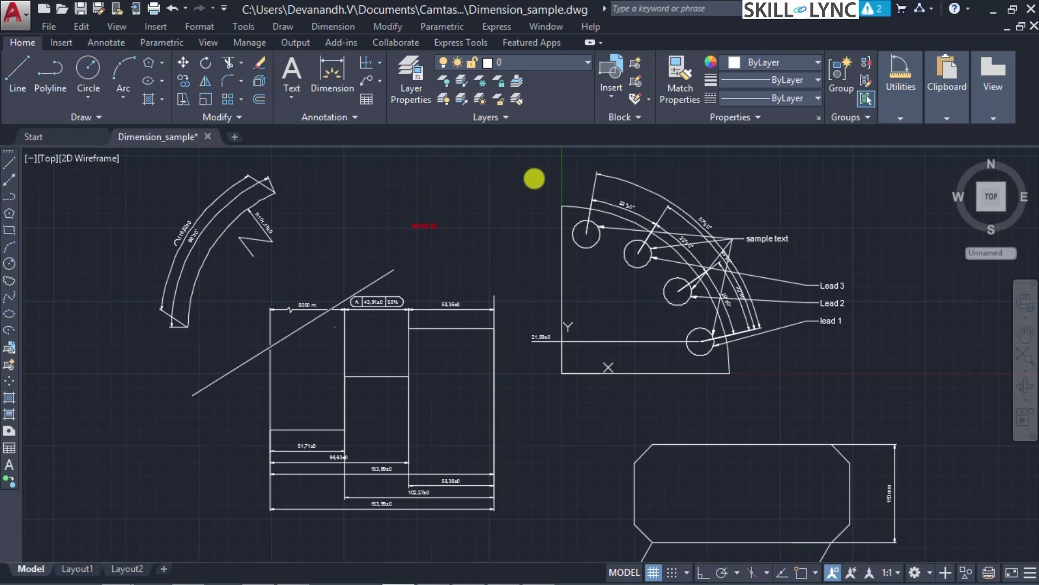
click(643, 173)
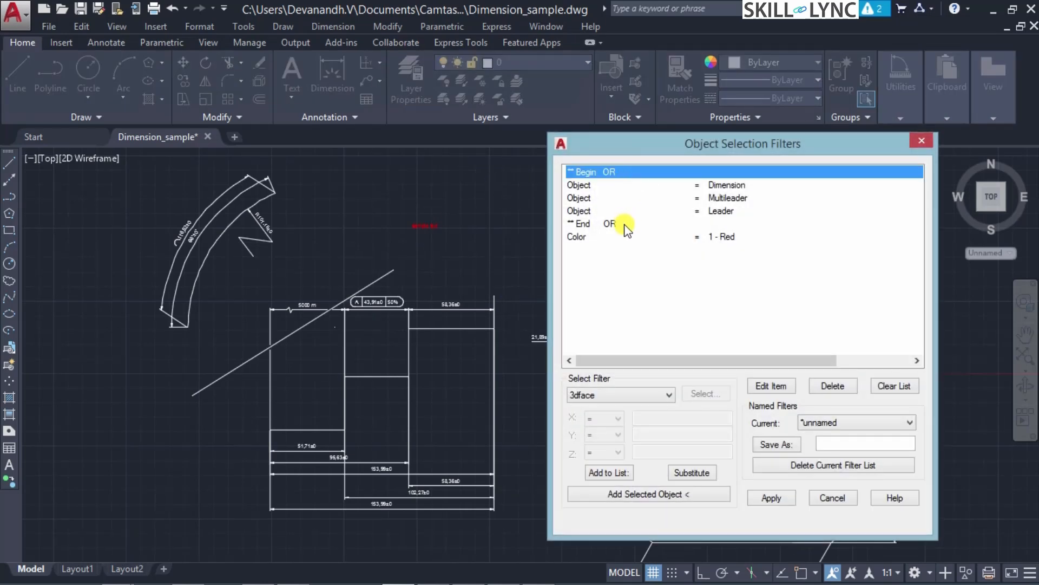
key(Delete)
key(Delete)
key(Delete)
key(Delete)
key(Delete)
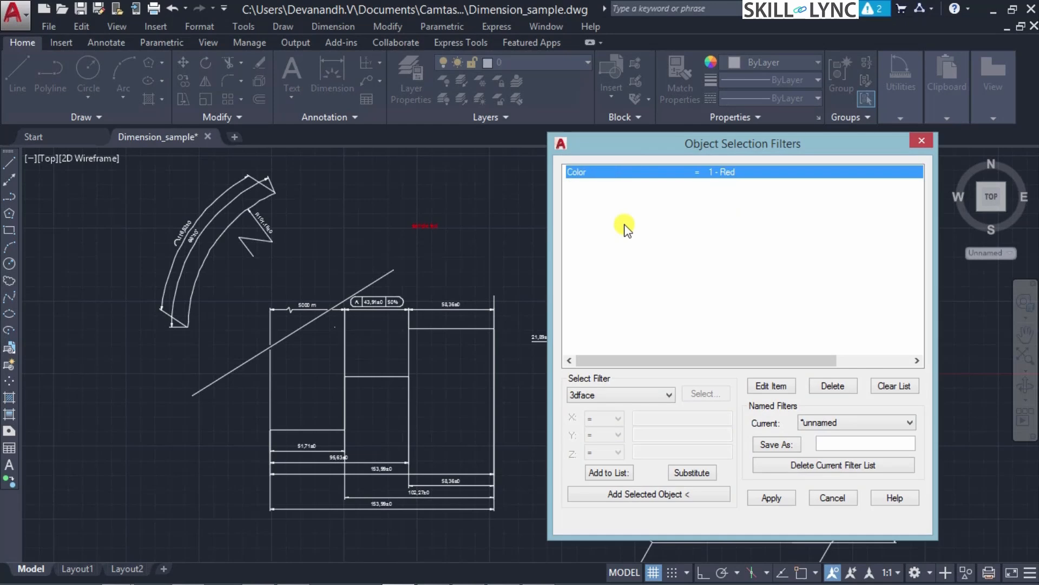
Step: Apply the red Color filter to a crossing window around all figures, inspect the selected text, and end the selection
click(772, 497)
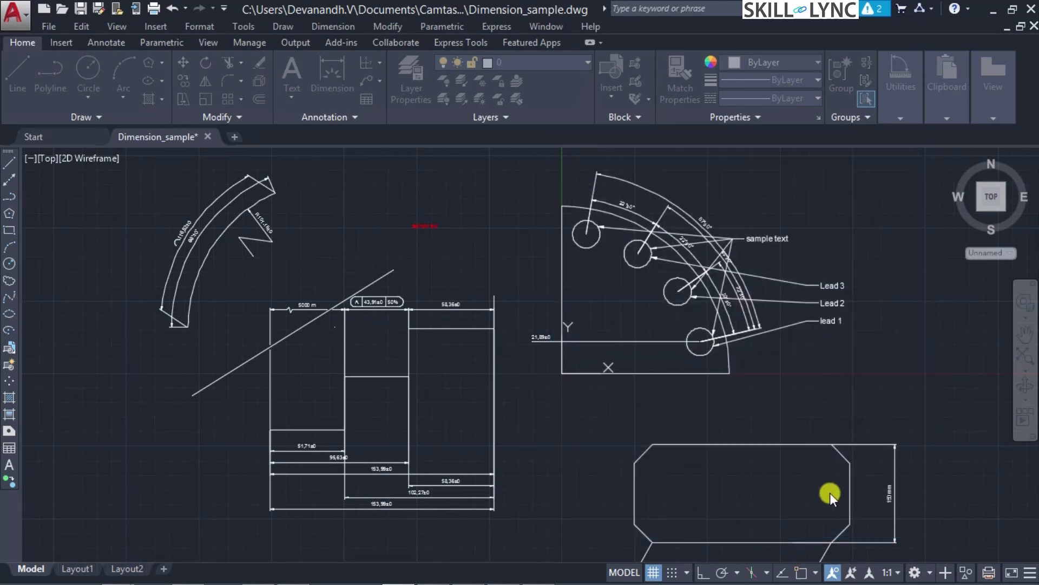
click(960, 544)
click(93, 163)
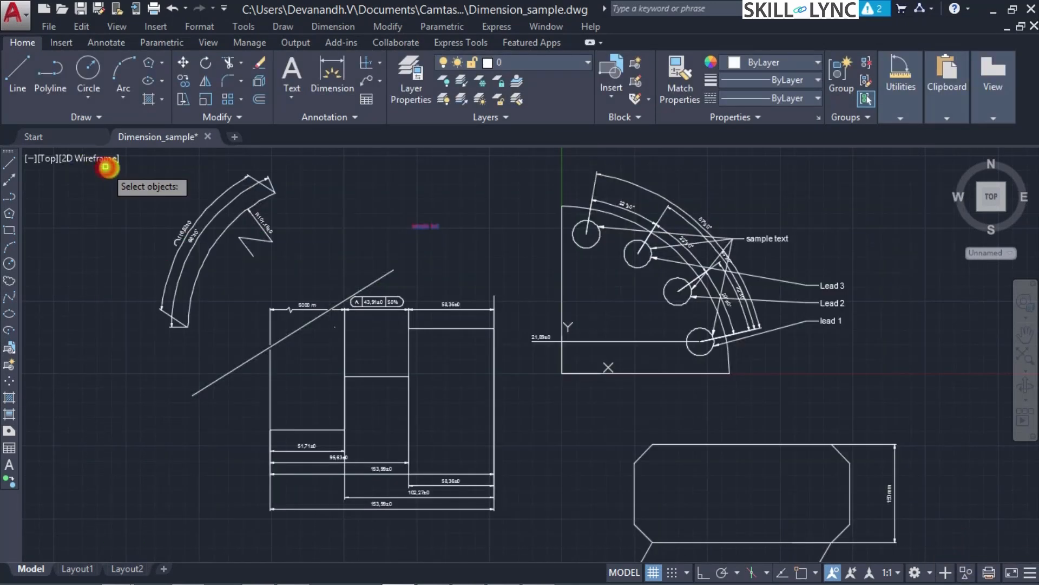
scroll(406, 230, up, 6)
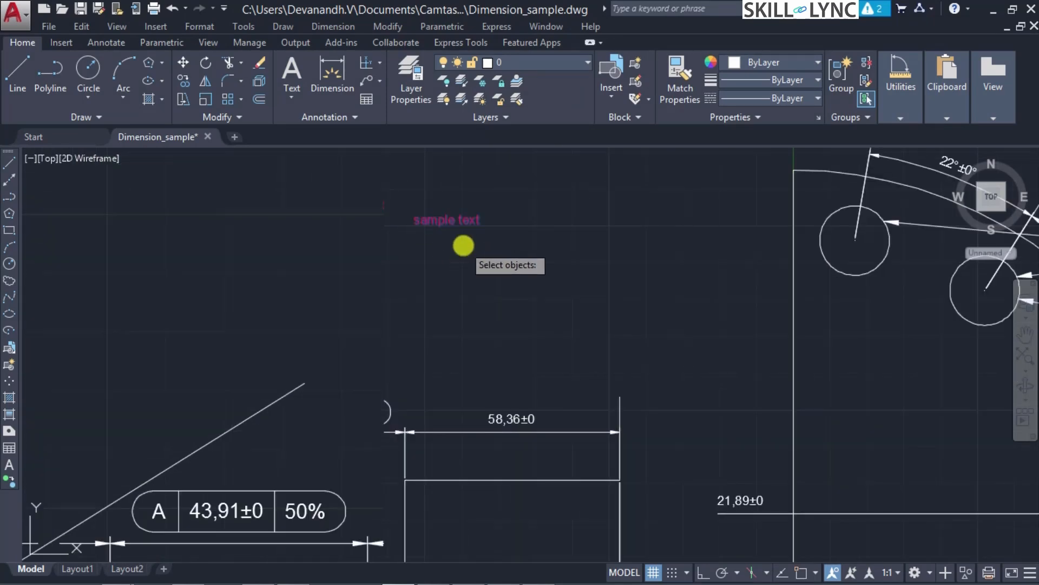
scroll(428, 208, up, 2)
scroll(420, 219, down, 10)
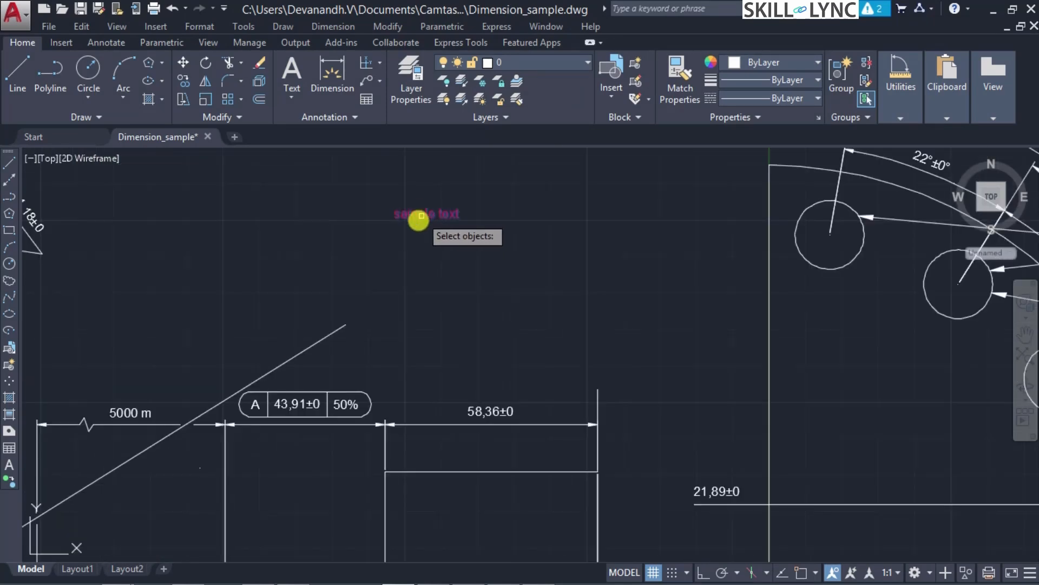
scroll(428, 217, up, 6)
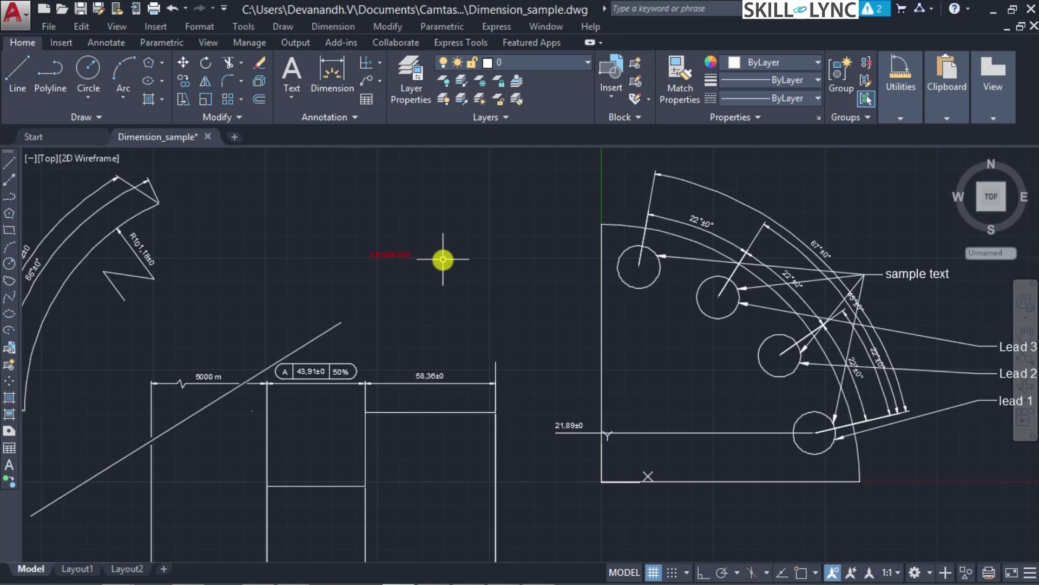
scroll(461, 315, down, 2)
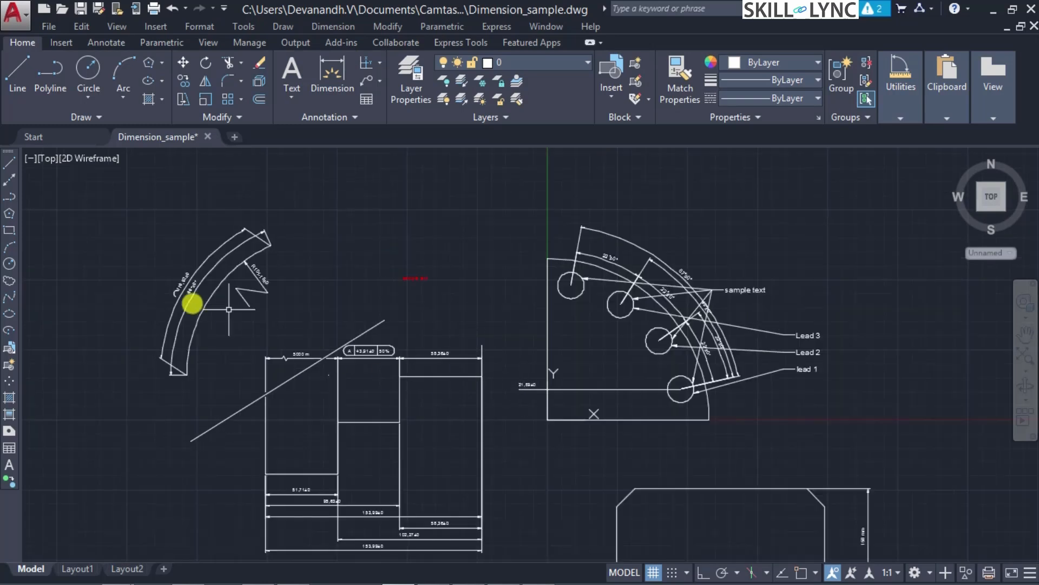